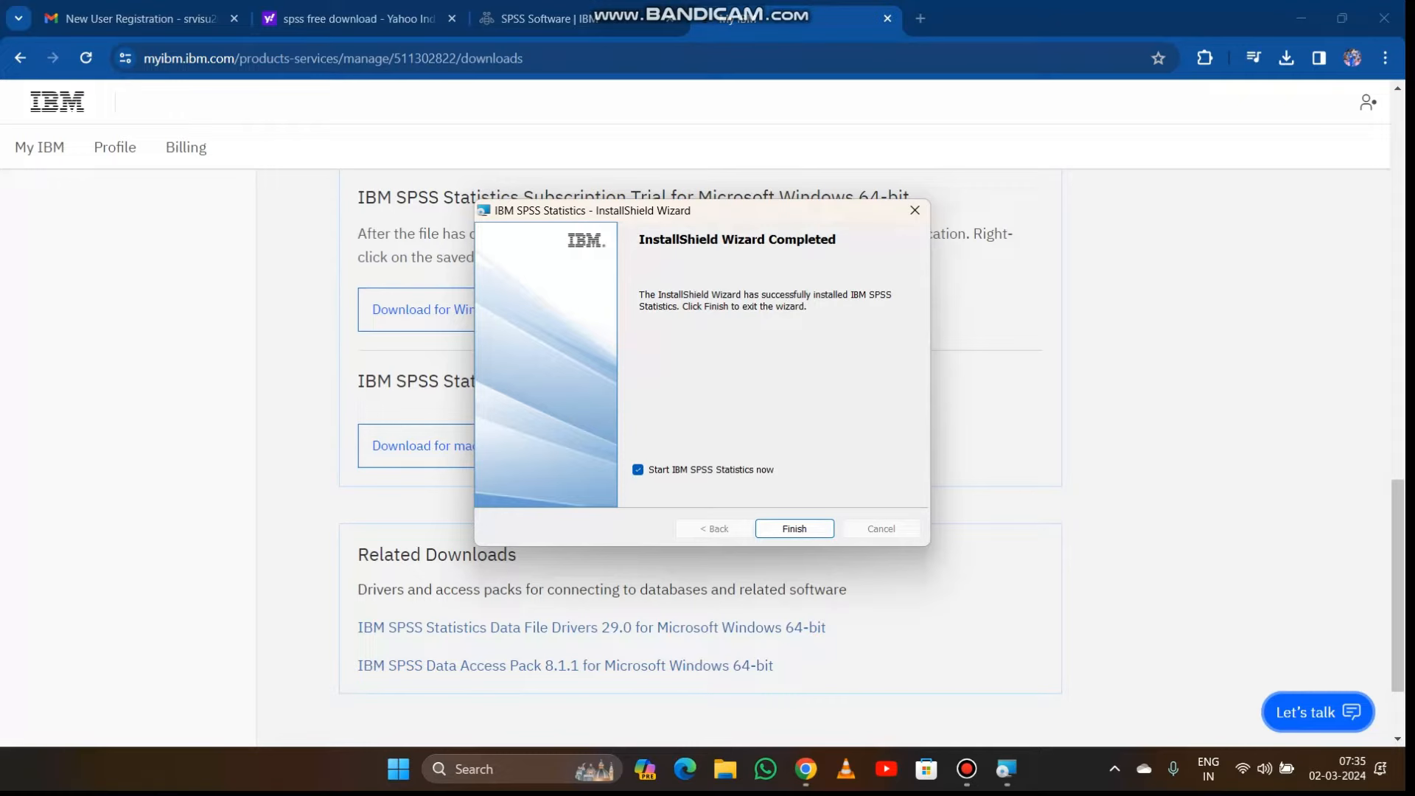
Finish the installation with SPSS Statistics starting, and log in to IBM with the account password and the emailed verification code
left_click(794, 528)
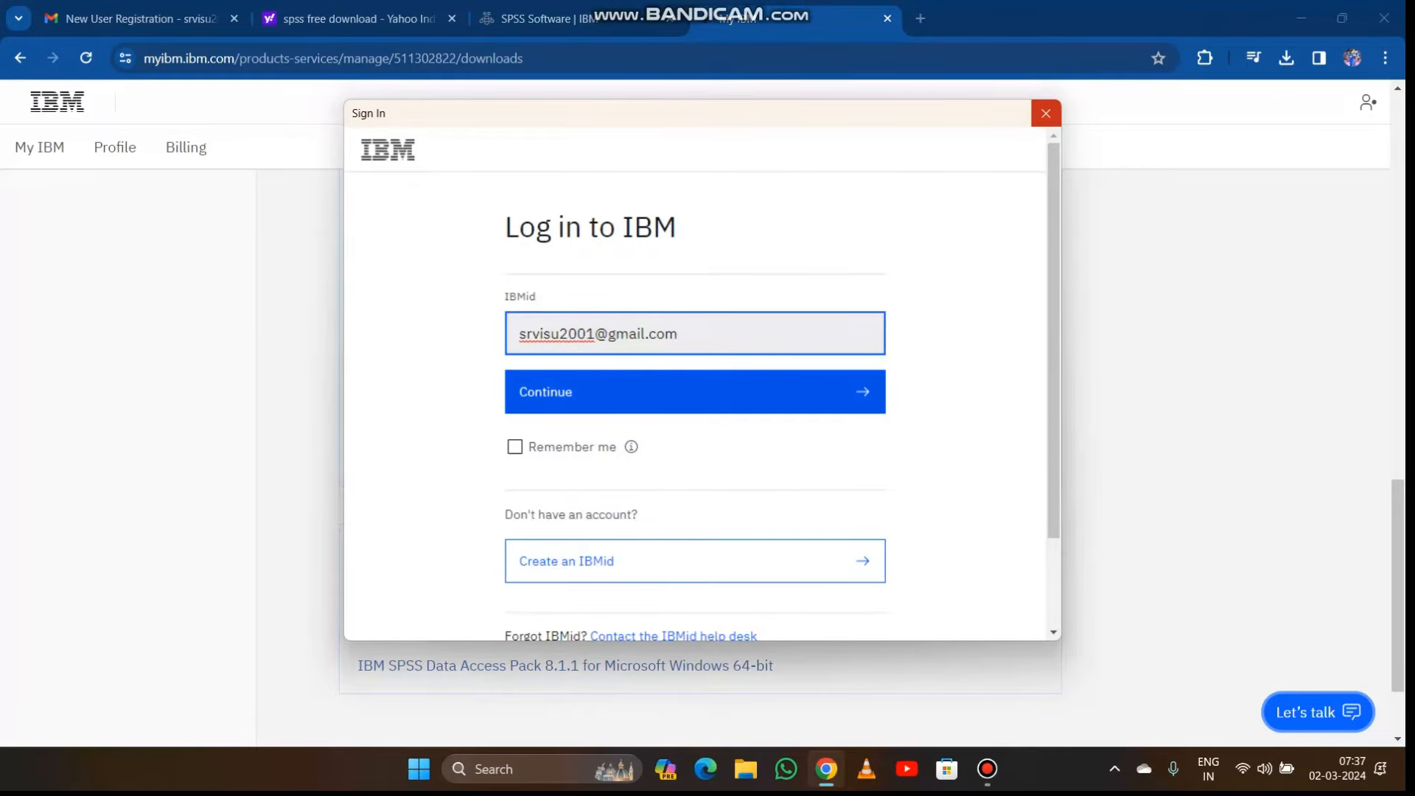
key("Return")
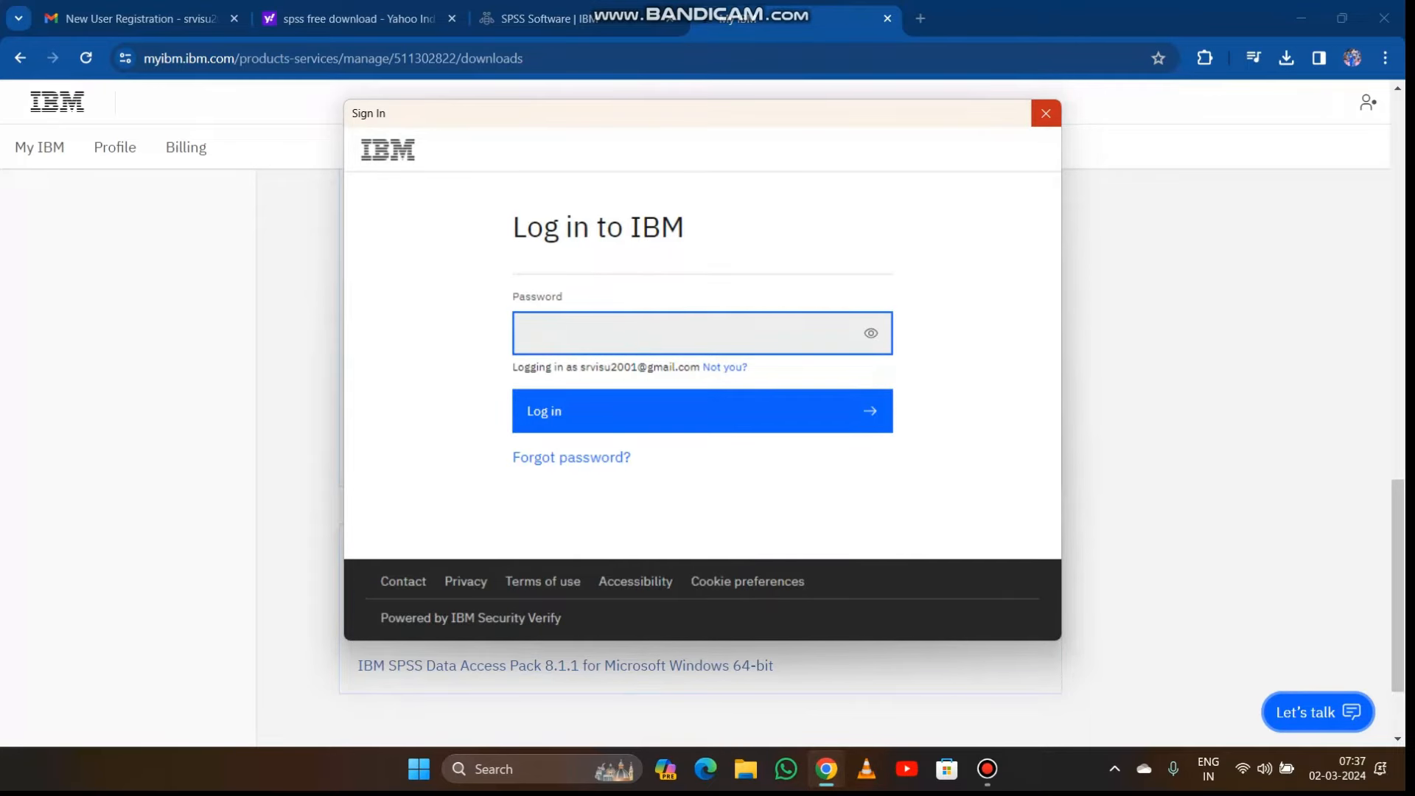
type("••••••••••")
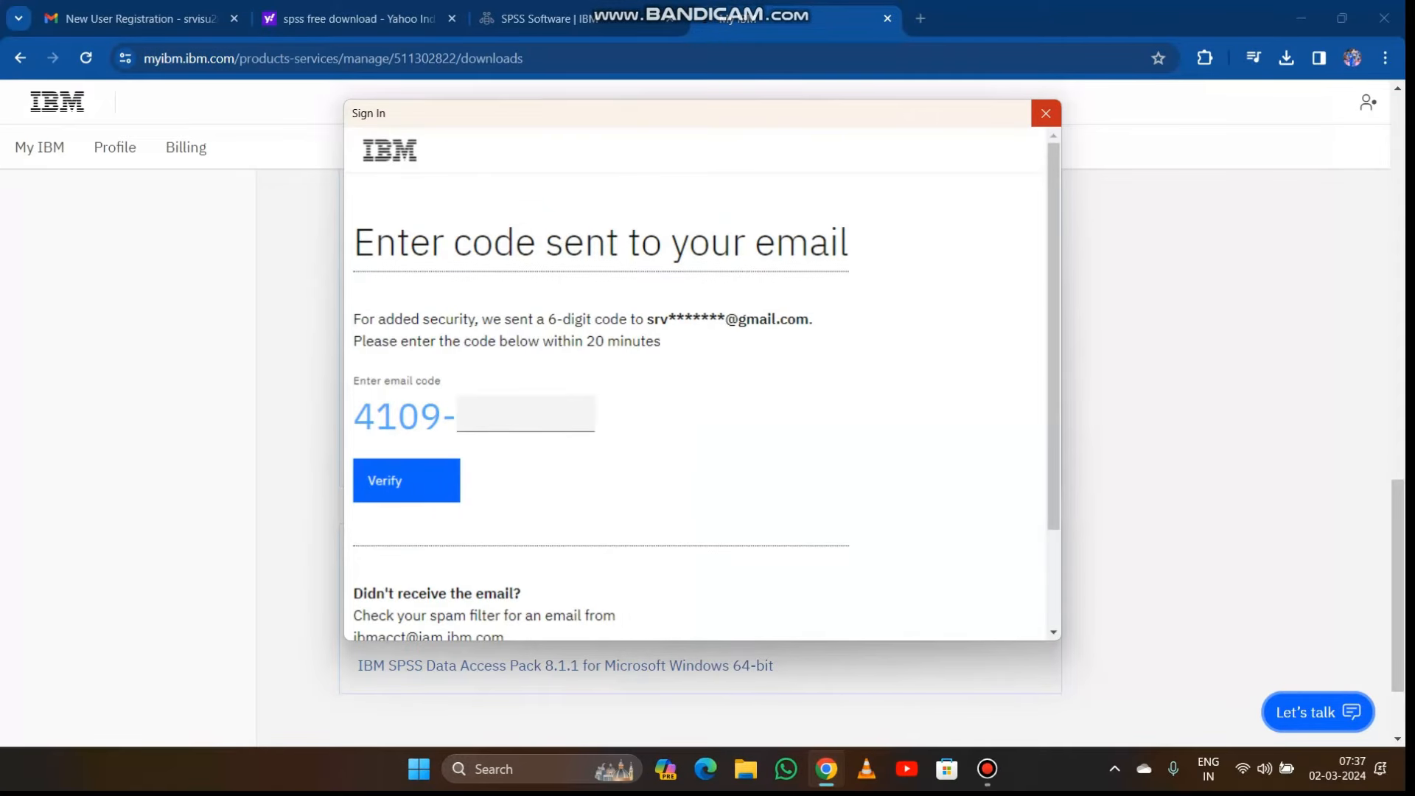
left_click(526, 415)
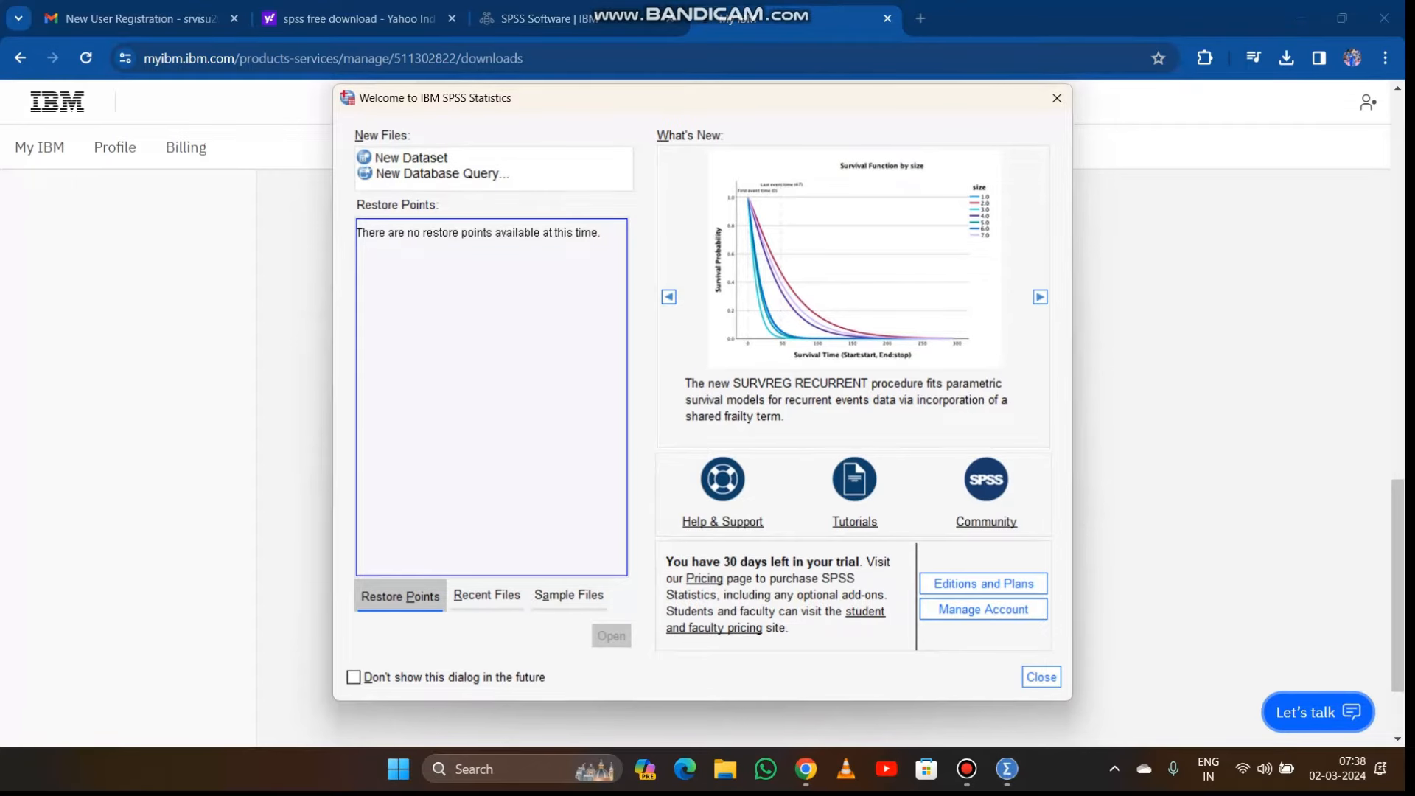
Create a new dataset from the welcome dialog and maximize its Data Editor window
left_click(412, 157)
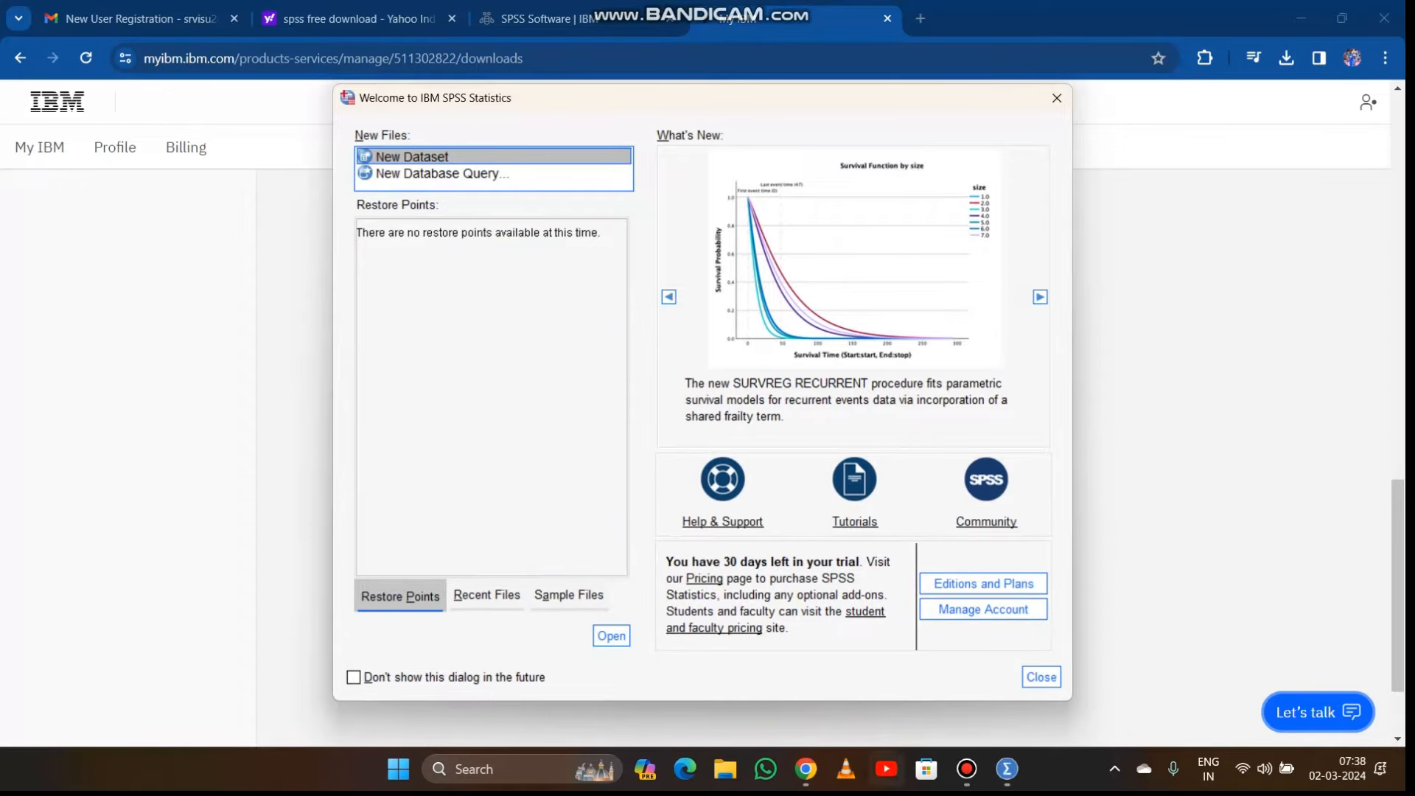
left_click(611, 636)
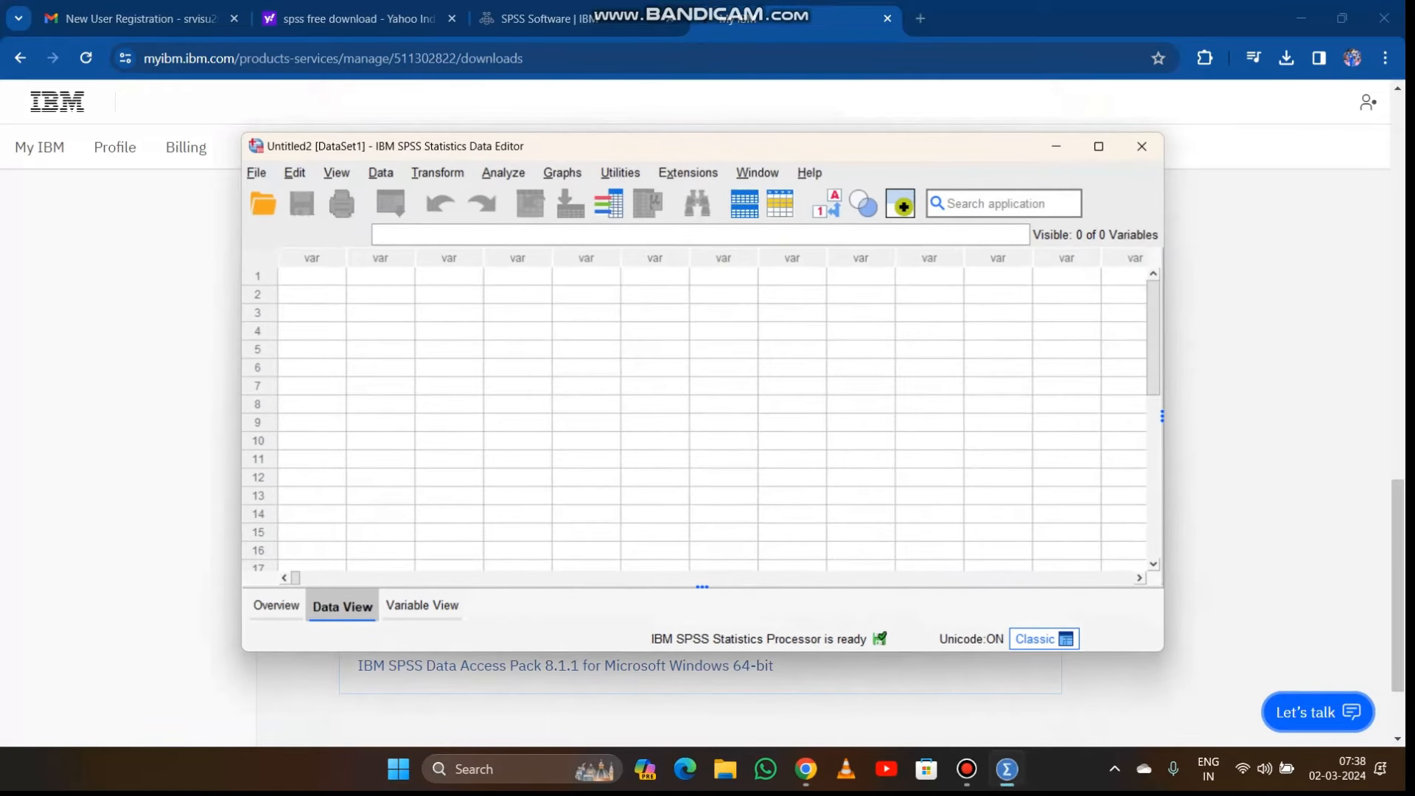
left_click(1099, 147)
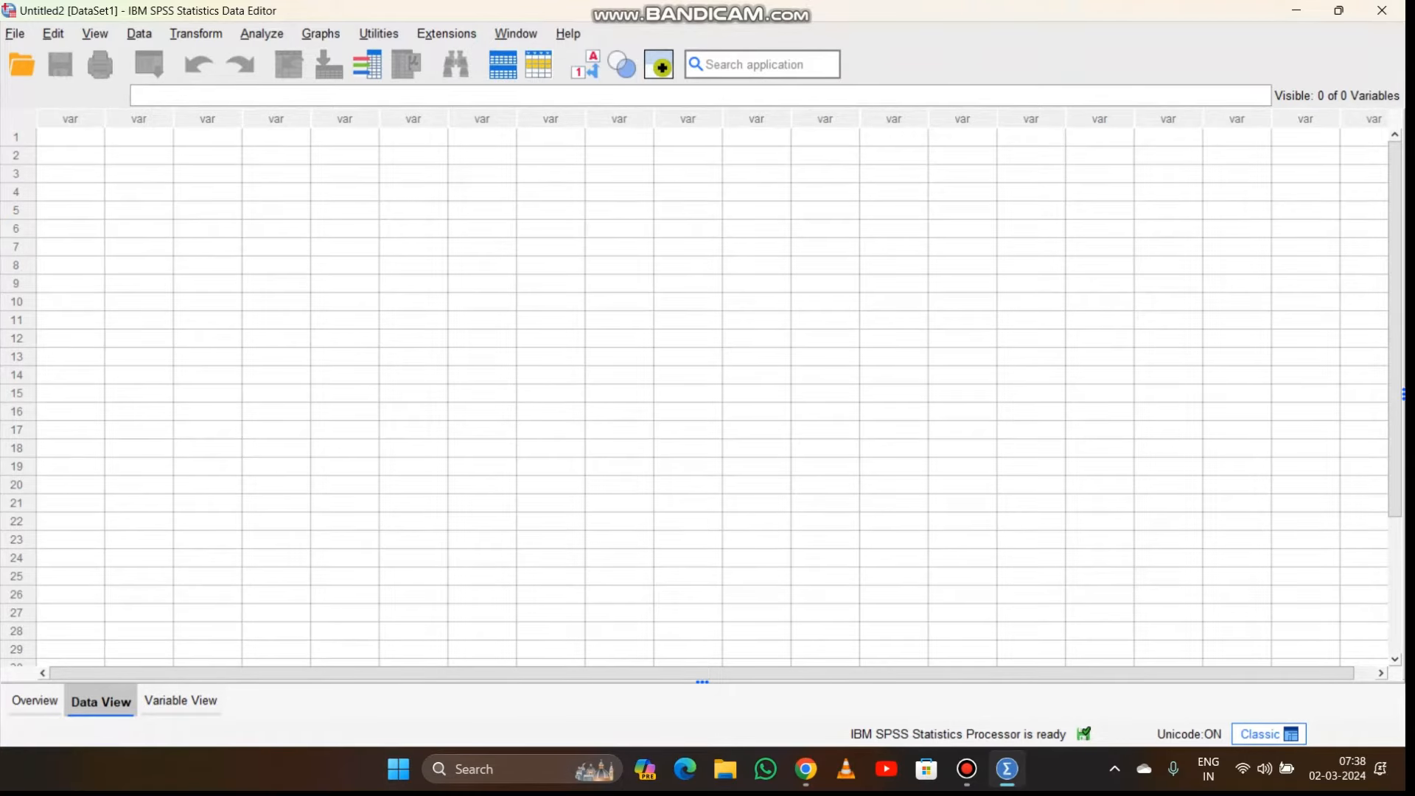
Examine the empty dataset in both Variable View and Data View, looking over the definition columns, first rows and cells
left_click(180, 700)
left_click(99, 701)
left_click(70, 155)
left_click(70, 137)
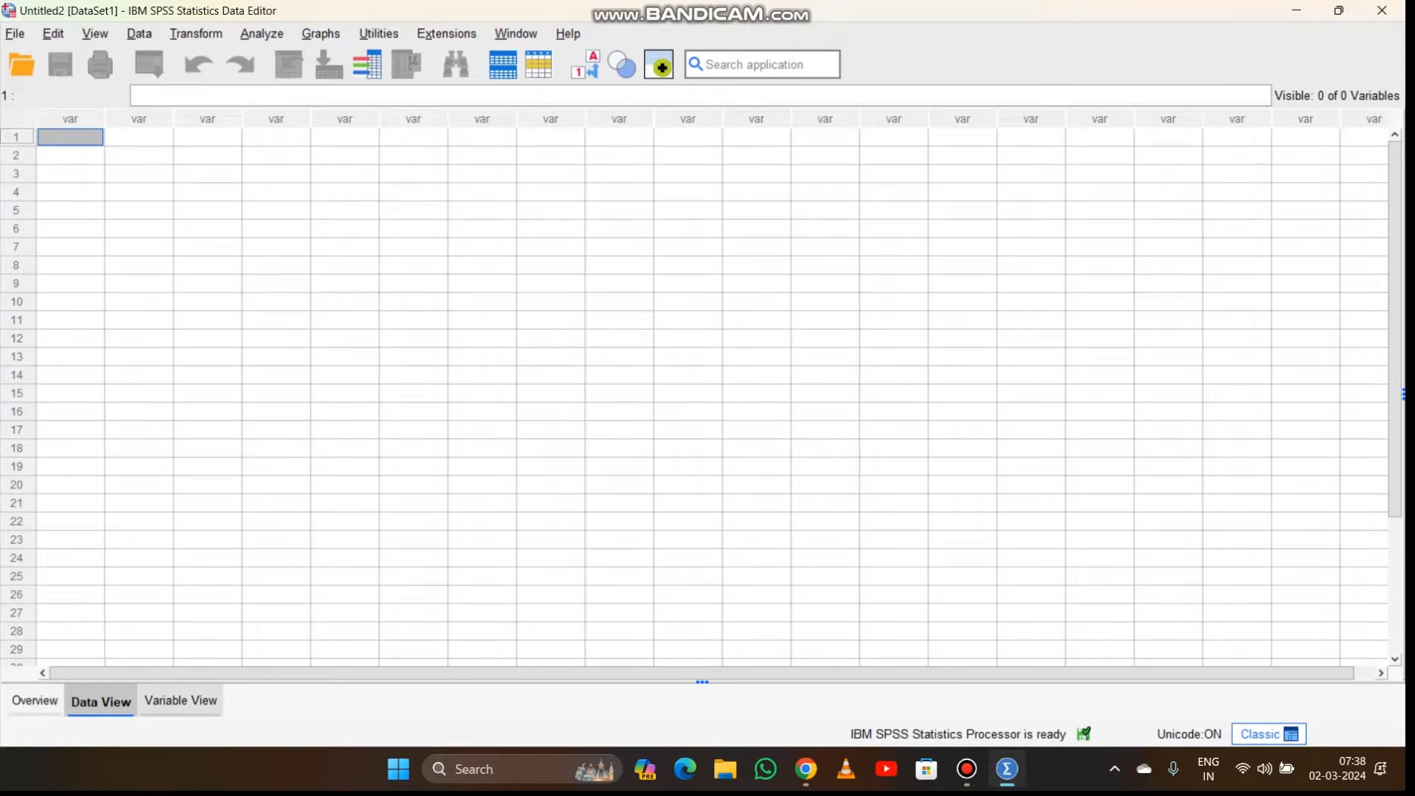
left_click(180, 701)
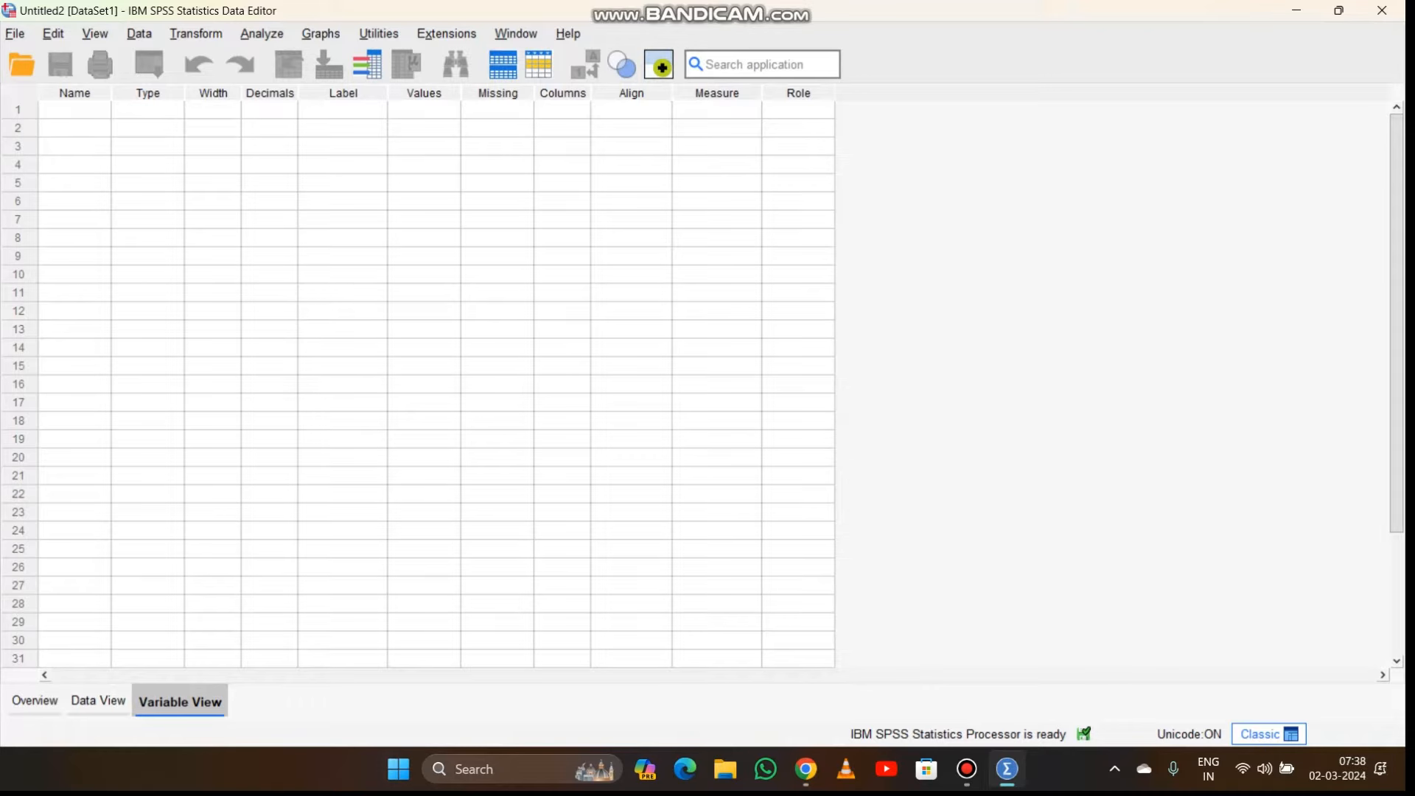
left_click(99, 701)
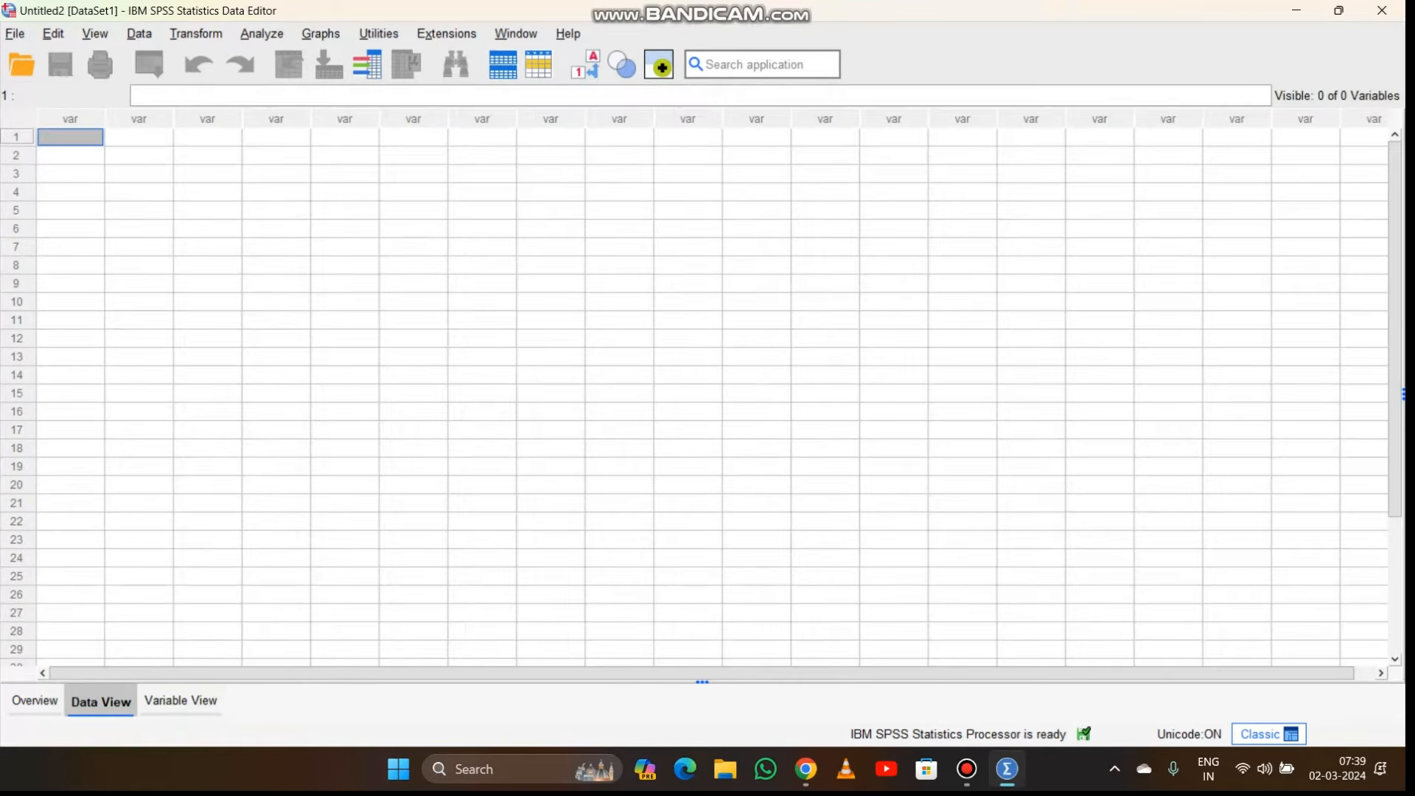
left_click(139, 284)
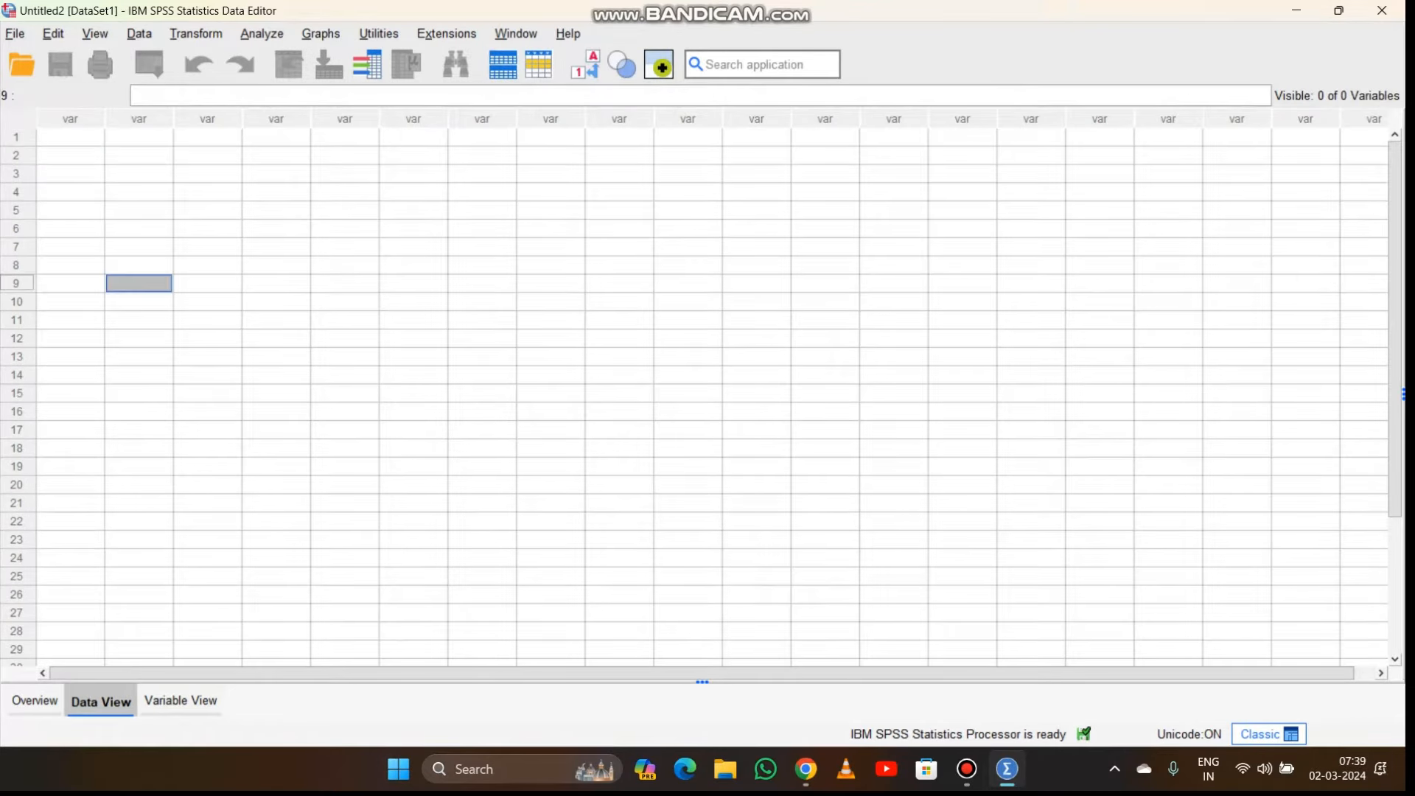
left_click(71, 156)
left_click(71, 119)
left_click_drag(345, 156, 70, 155)
left_click(71, 156)
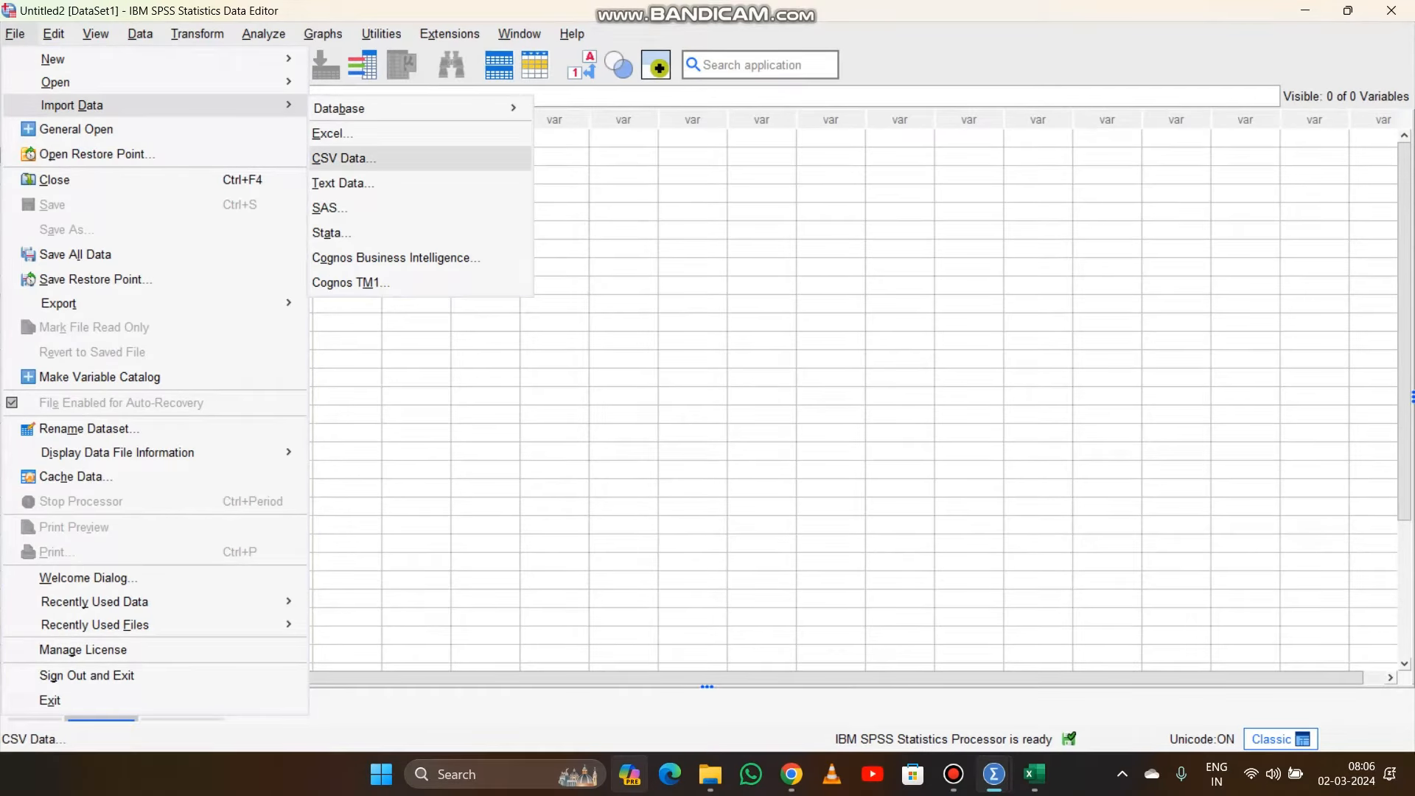
Import the CSV file Study on Employee Morale.csv from the Downloads folder with the default read settings
left_click(344, 158)
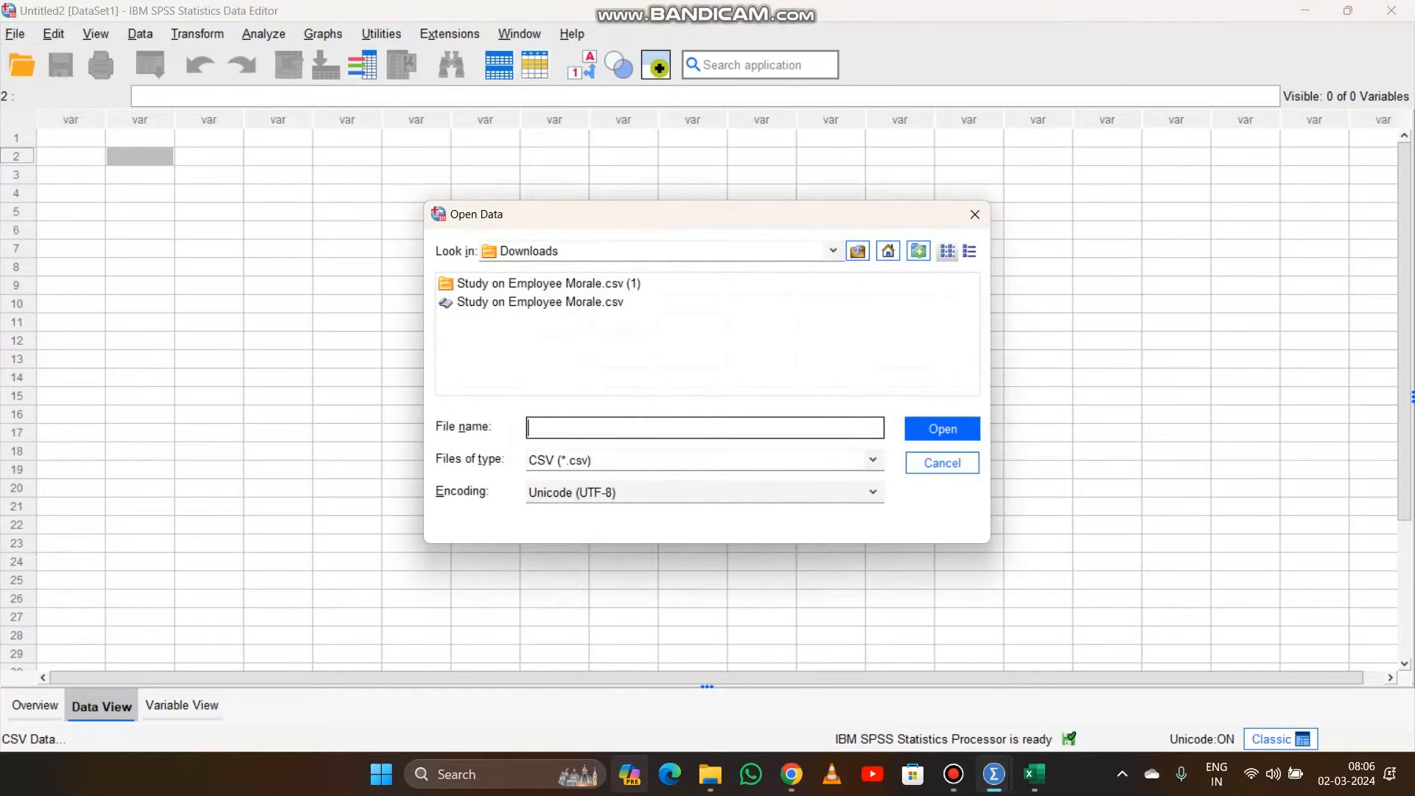
left_click(539, 302)
key("Return")
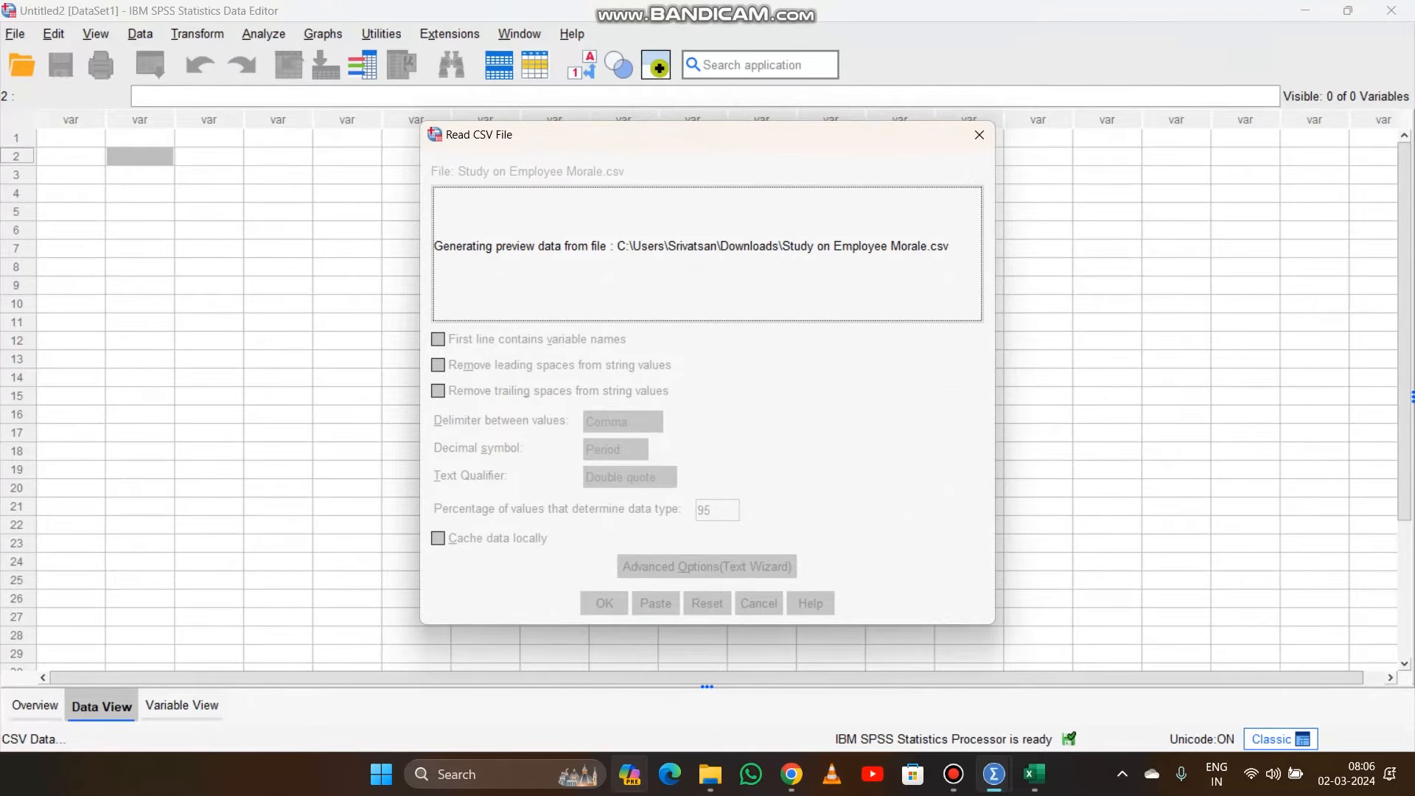
left_click(604, 603)
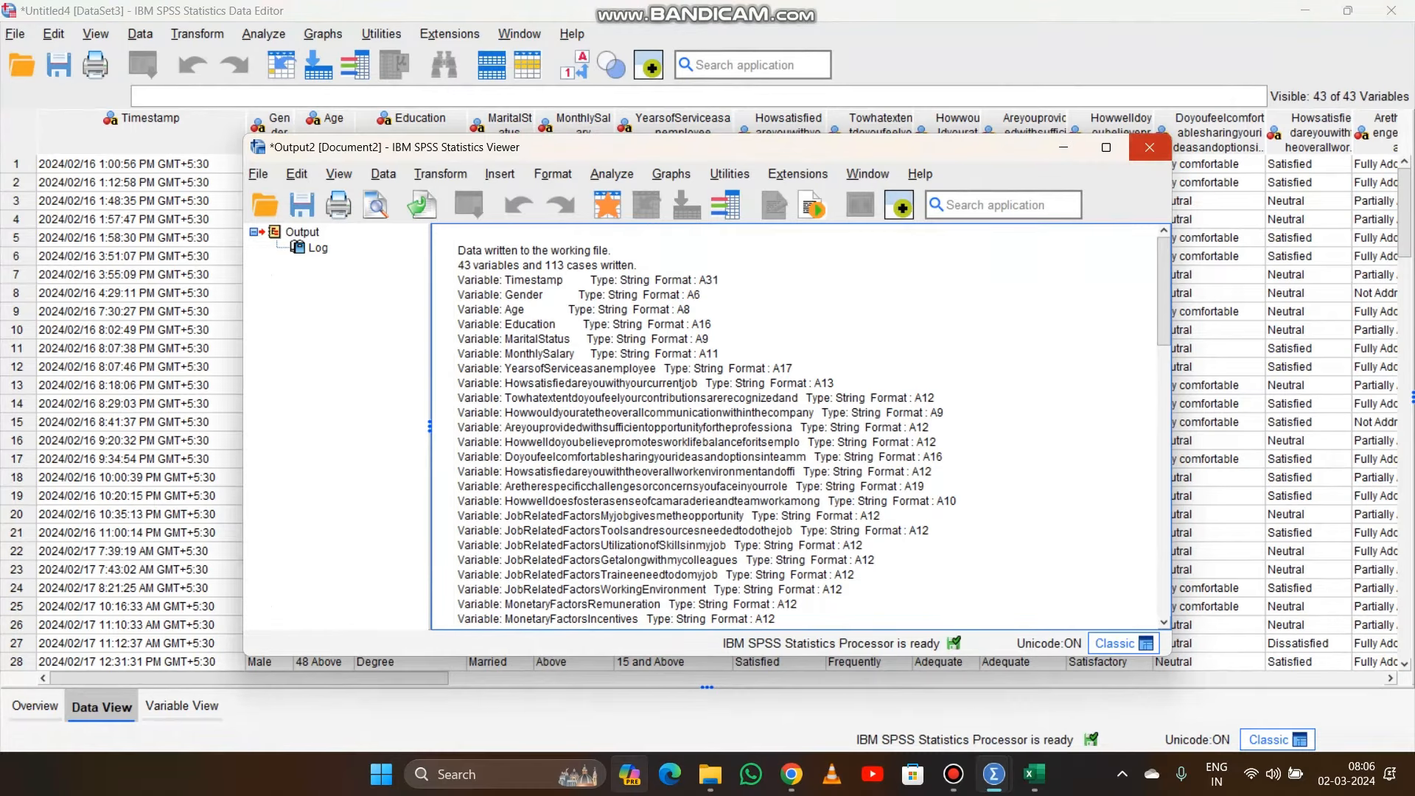
Close the output viewer without saving its contents and return to the imported data
left_click(1149, 147)
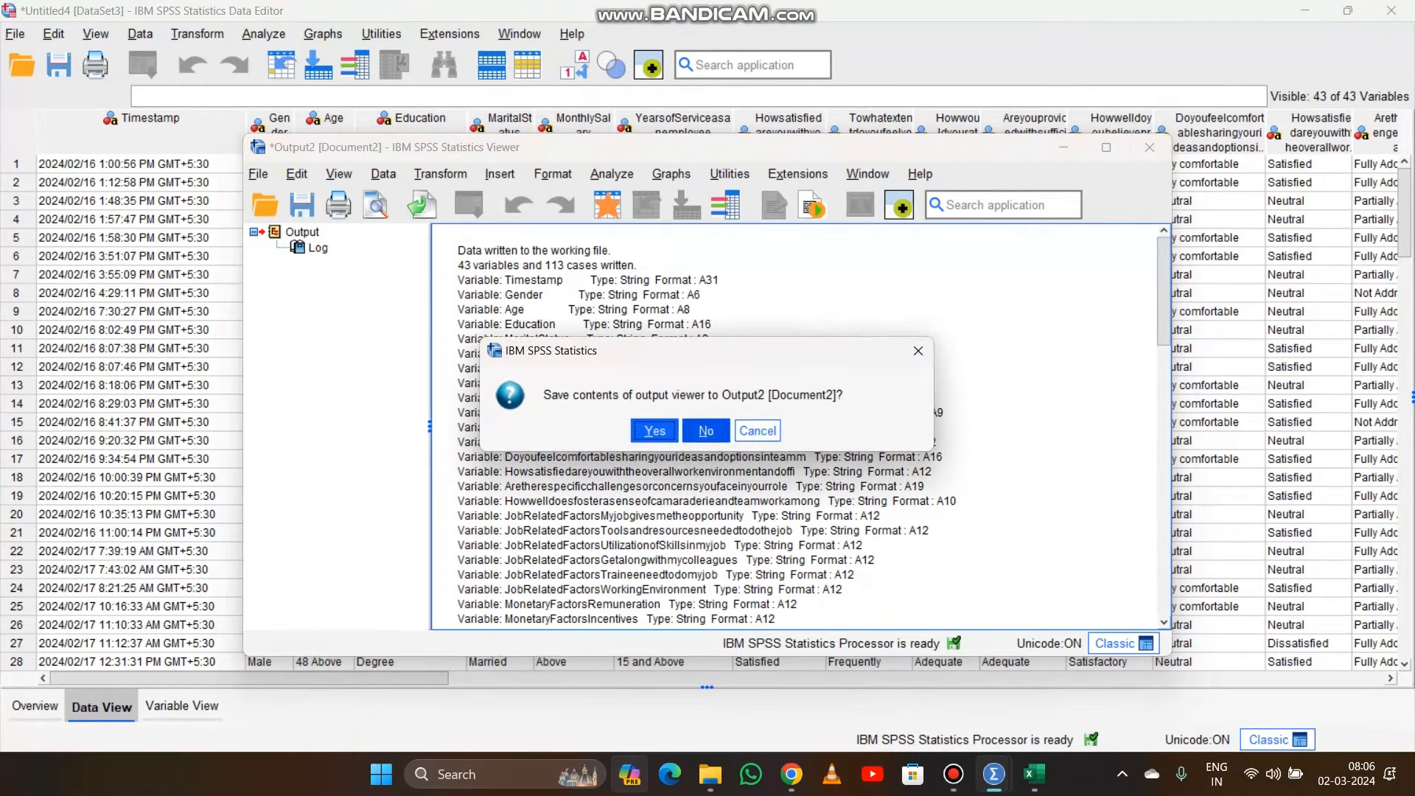
left_click(705, 431)
left_click(1023, 532)
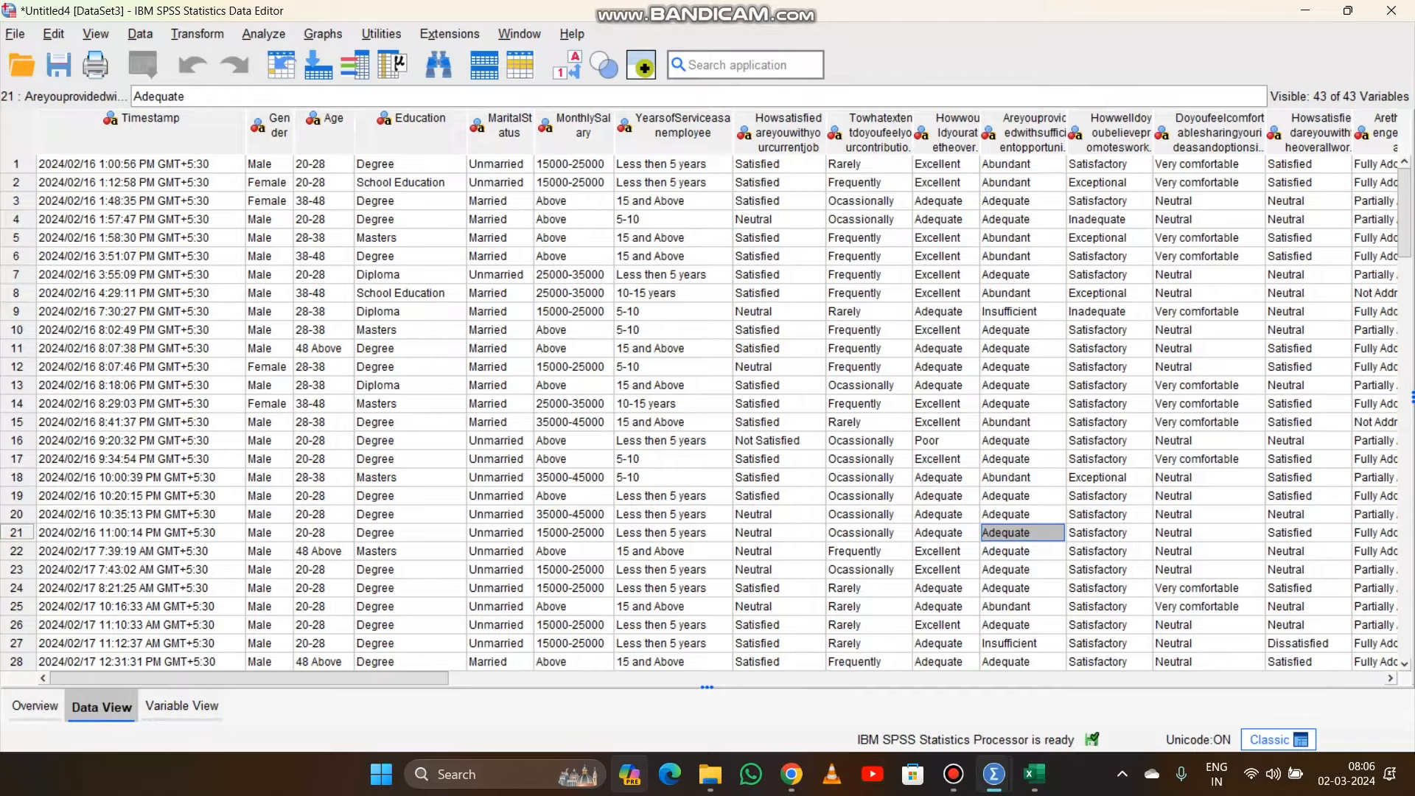
Update the dataset overview and display the variable report for MaritalStatus
left_click(35, 705)
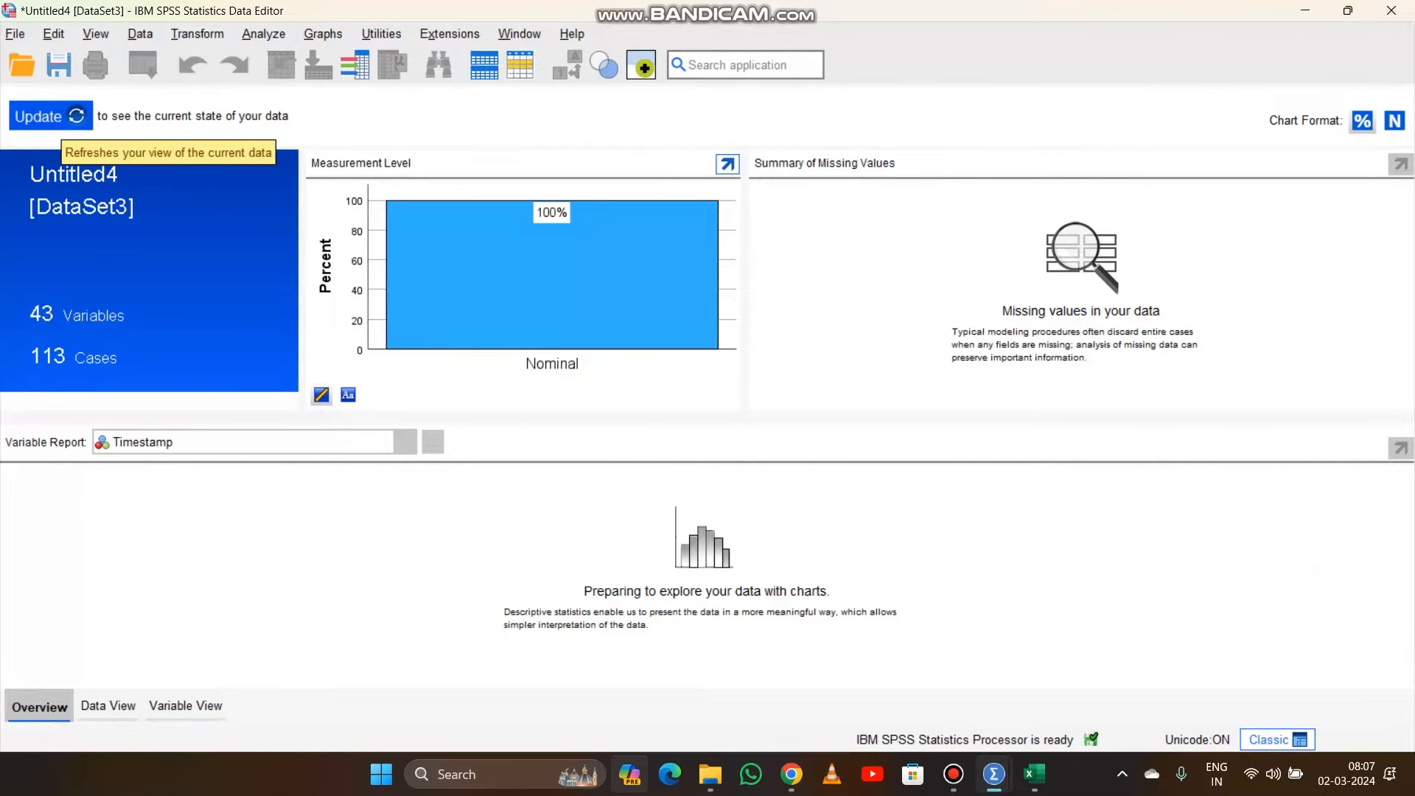
left_click(44, 116)
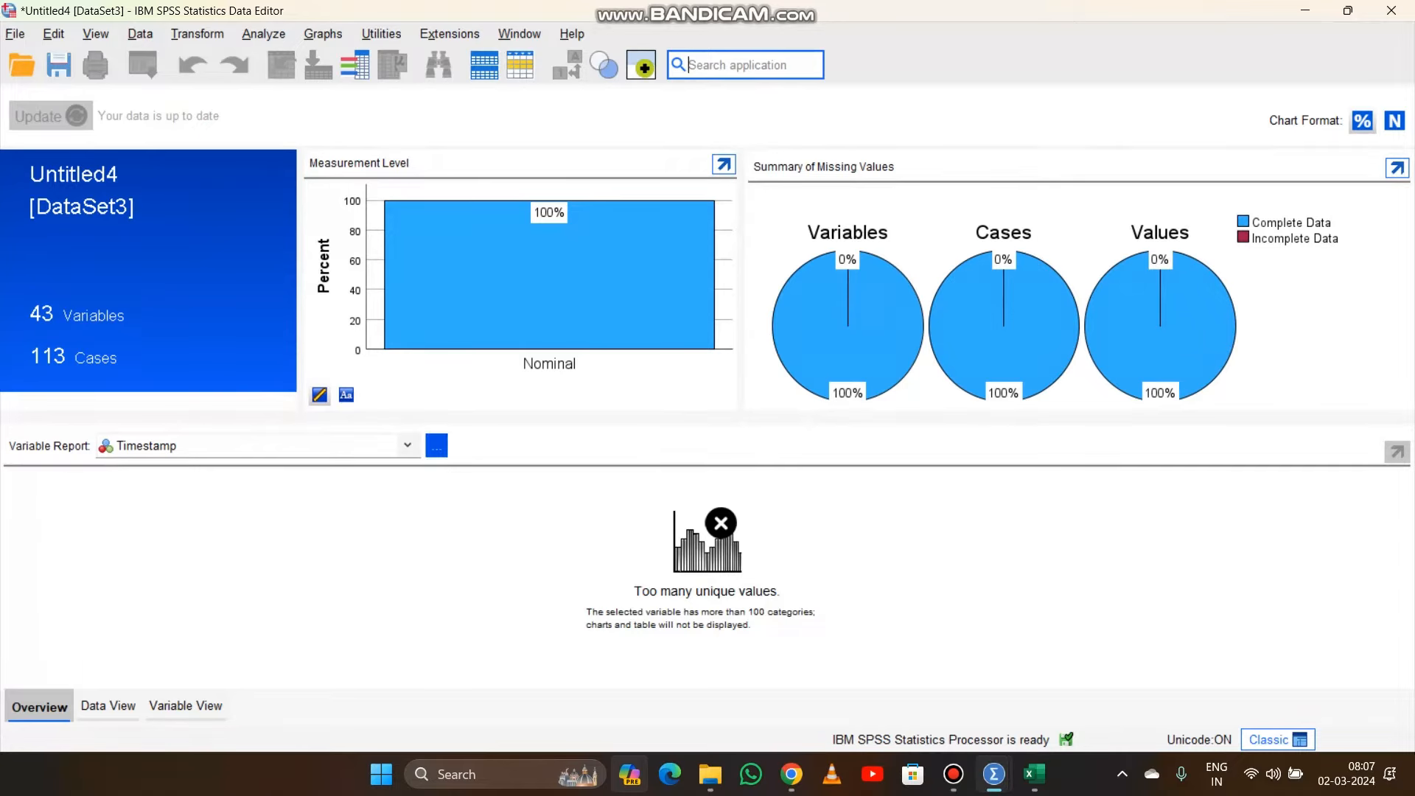
left_click(407, 446)
left_click(152, 542)
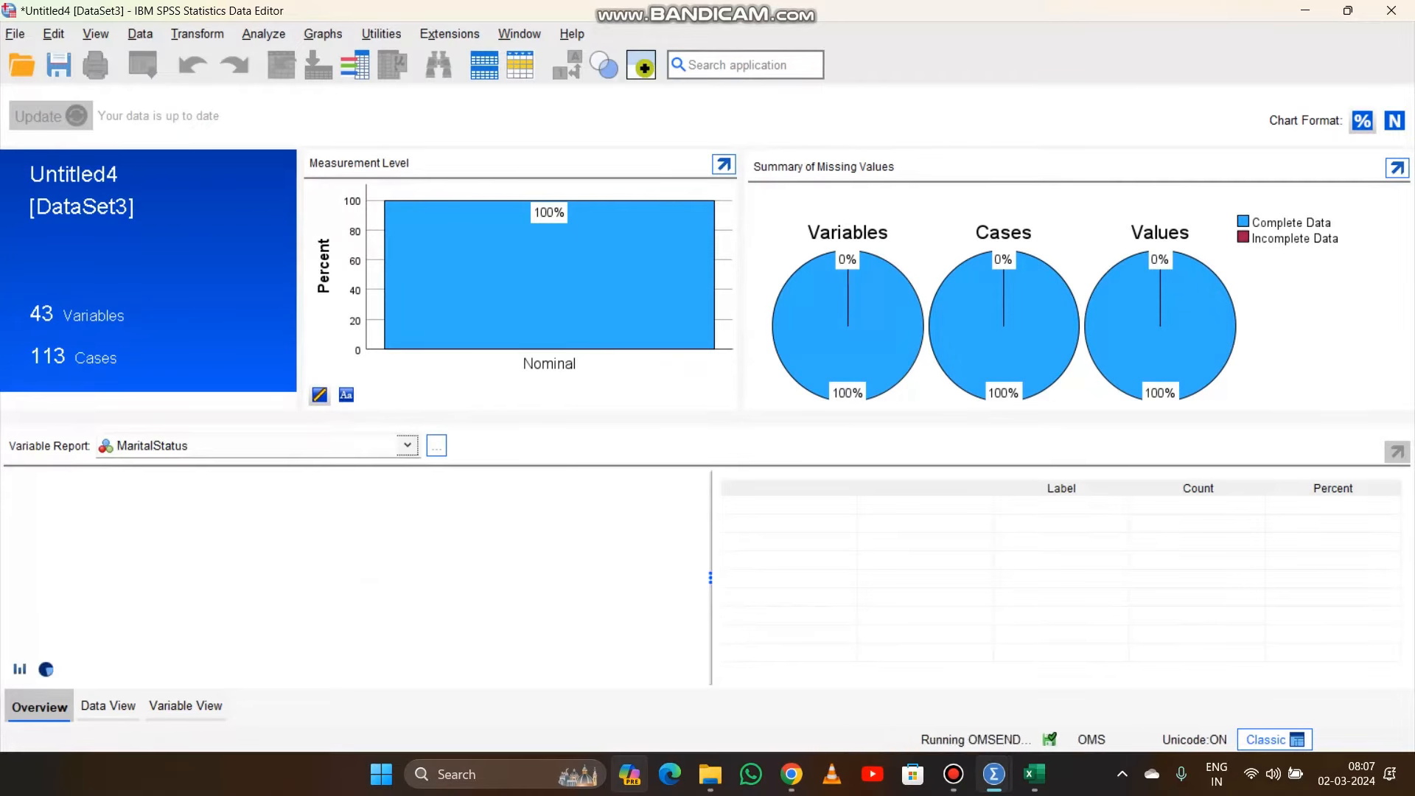
Display the variable report for MonthlySalary and look through the other variables available for reporting
left_click(407, 446)
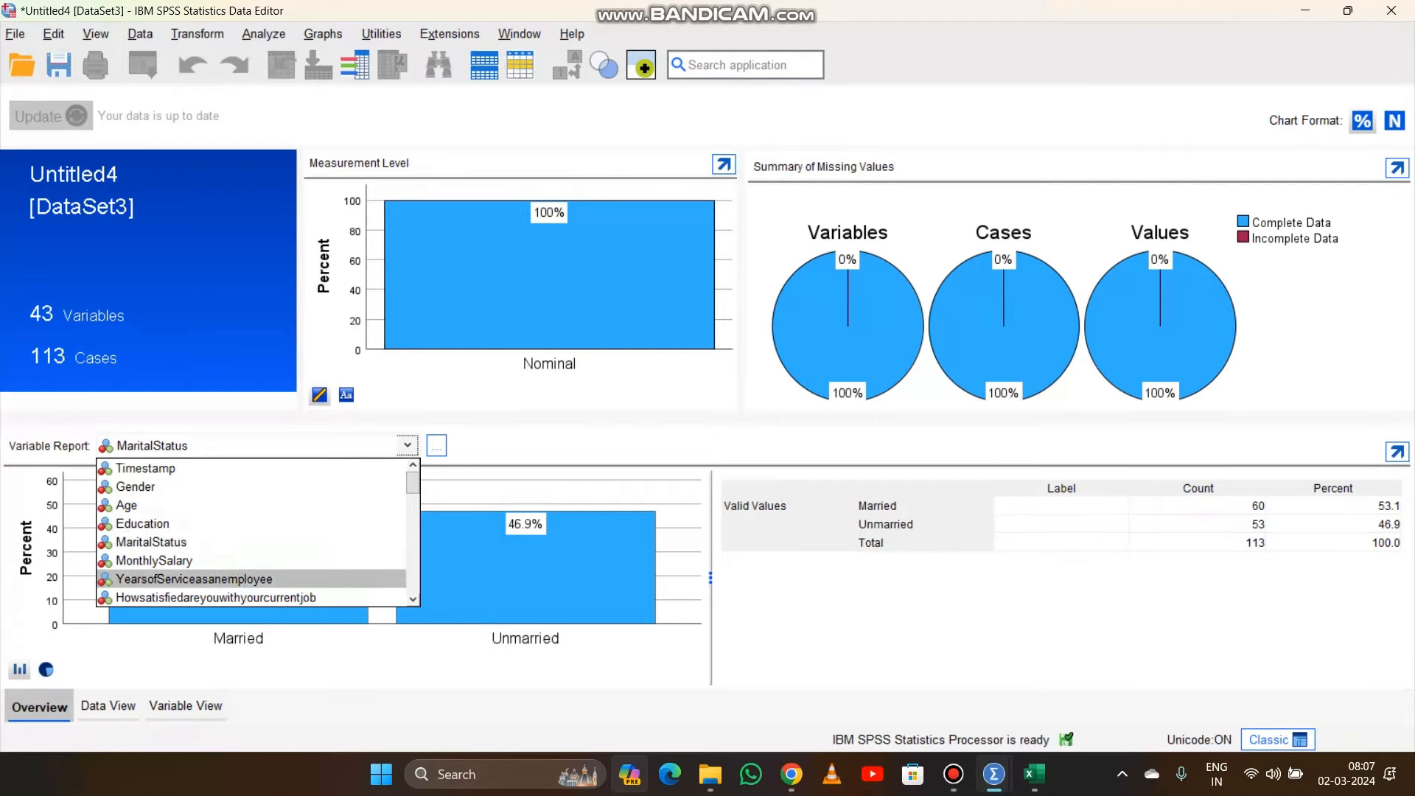
left_click(194, 579)
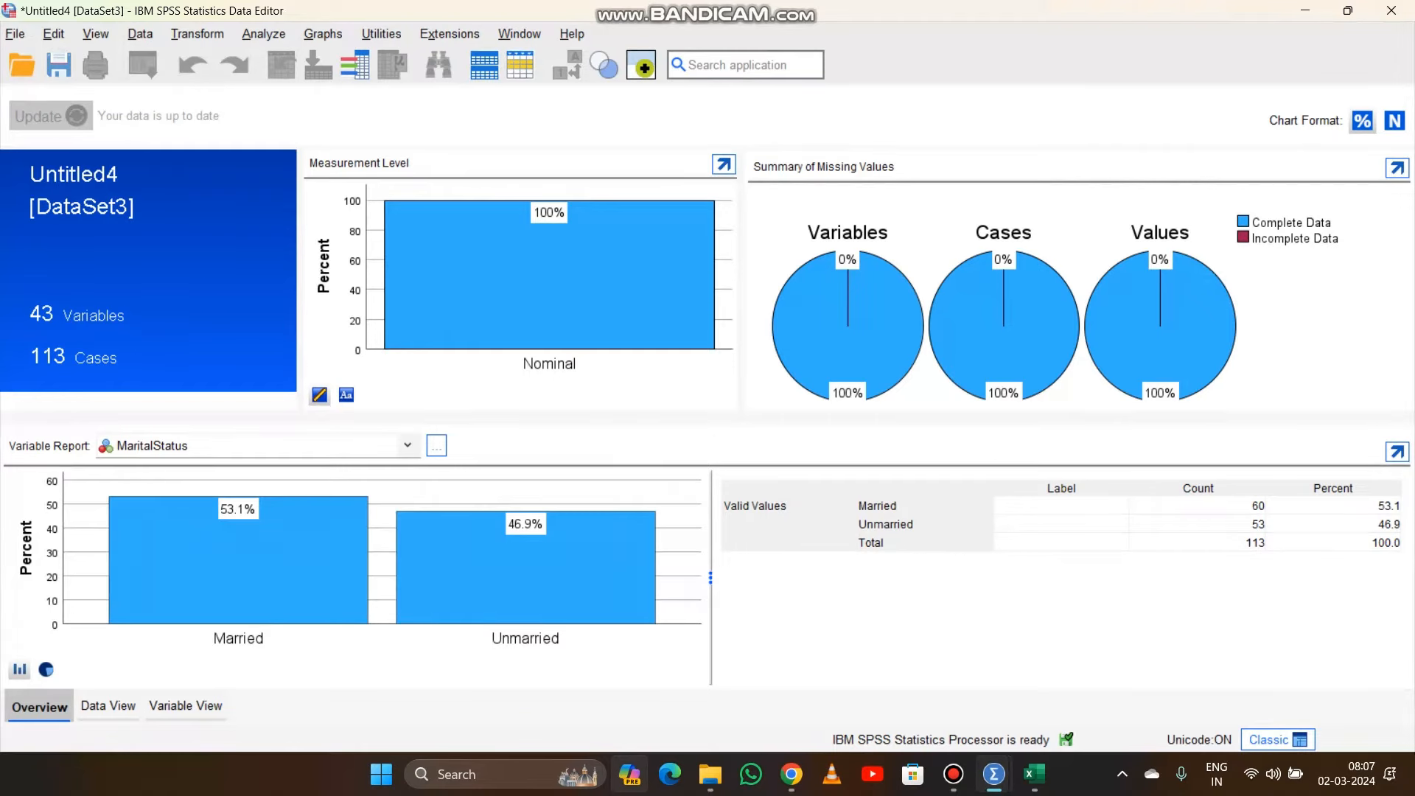
left_click(407, 446)
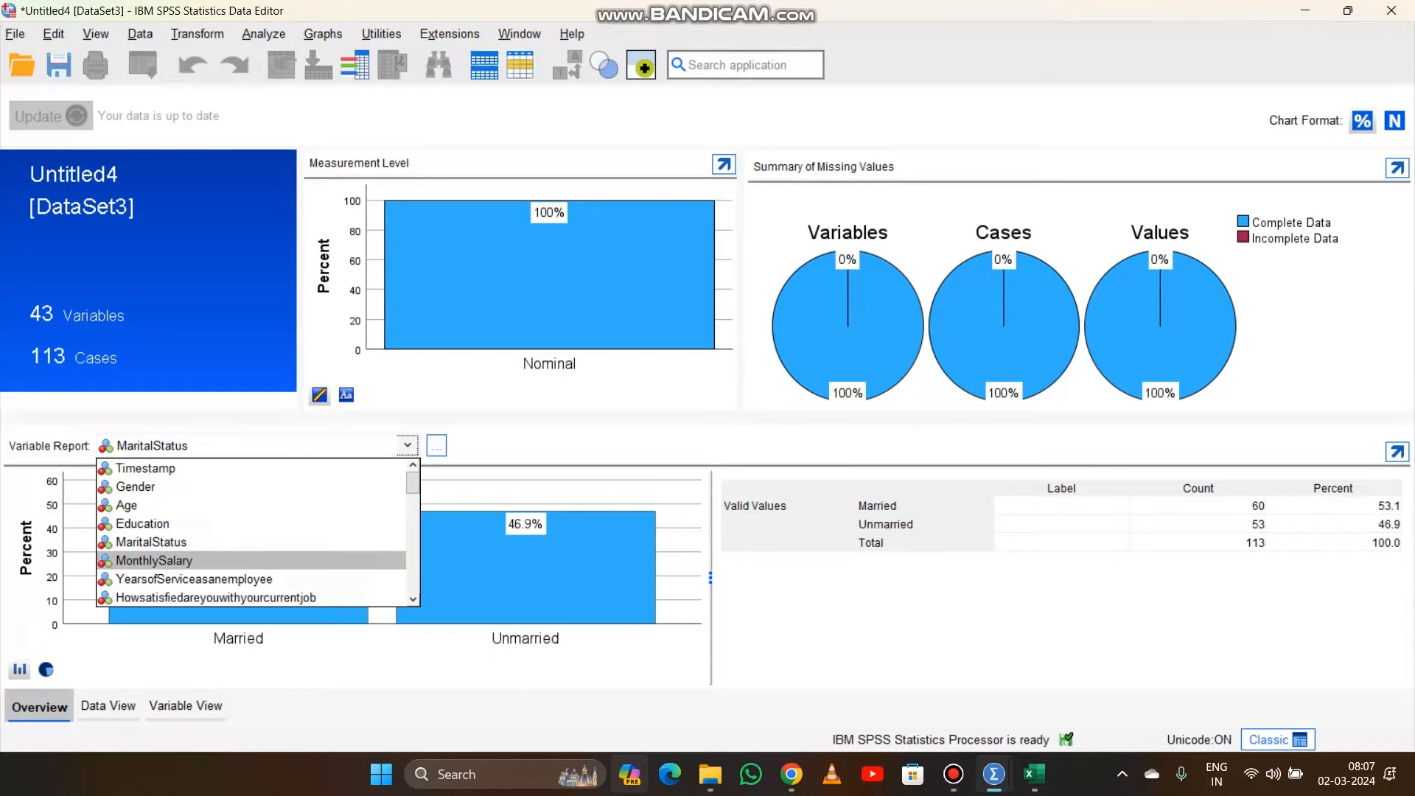
left_click(177, 561)
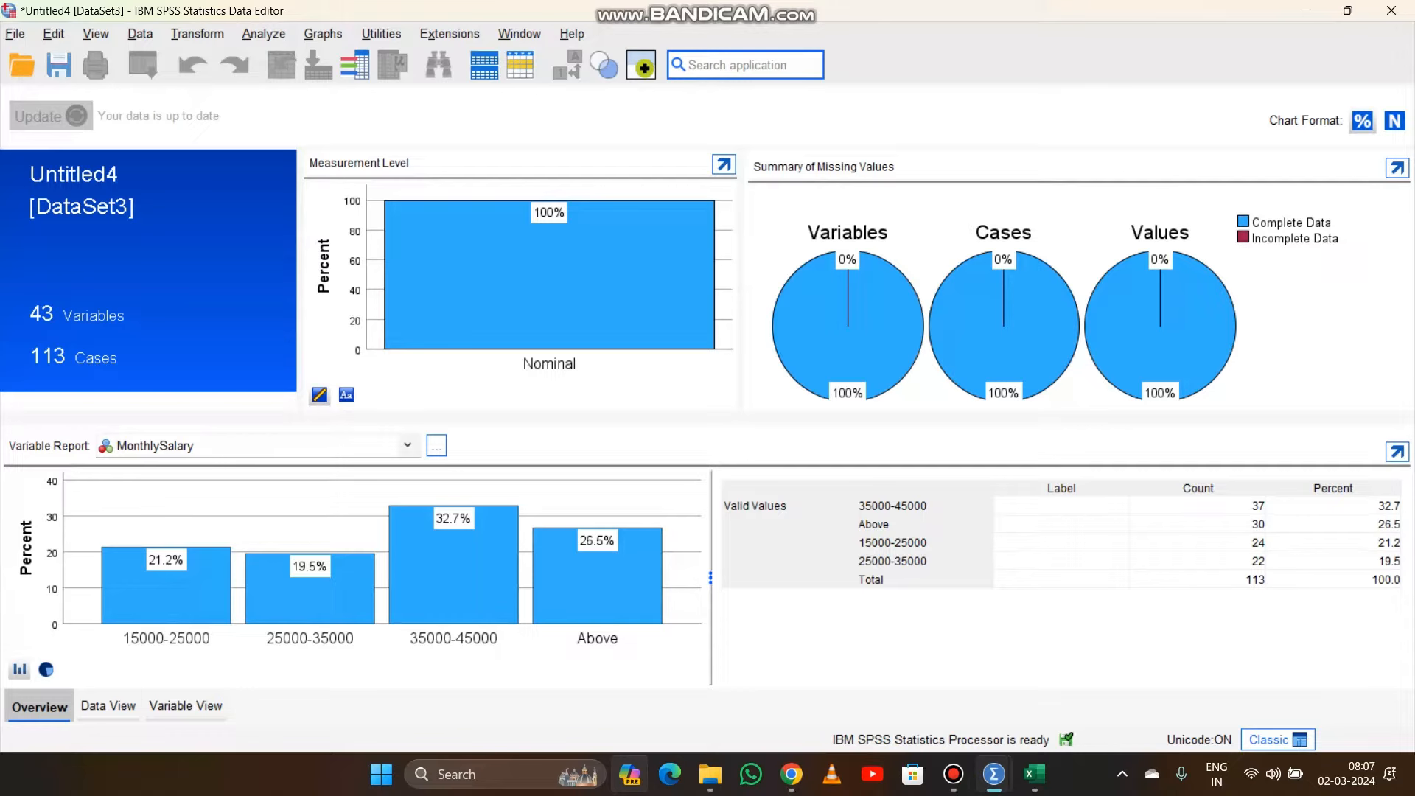
left_click(407, 445)
scroll(258, 530, "down", 10)
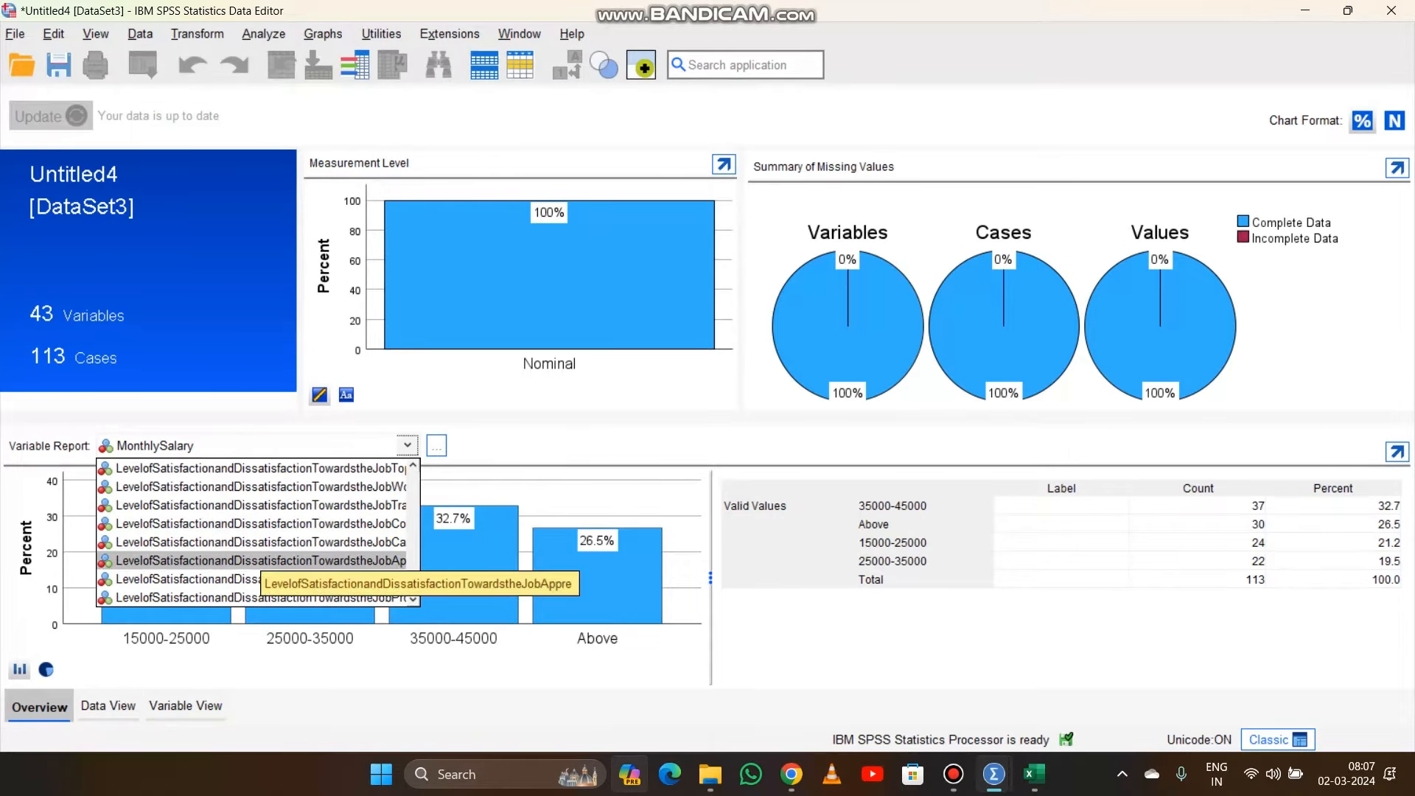
Examine the imported data and variable definitions, including Education's type, measure and role options, down to the first empty variable row
left_click(109, 705)
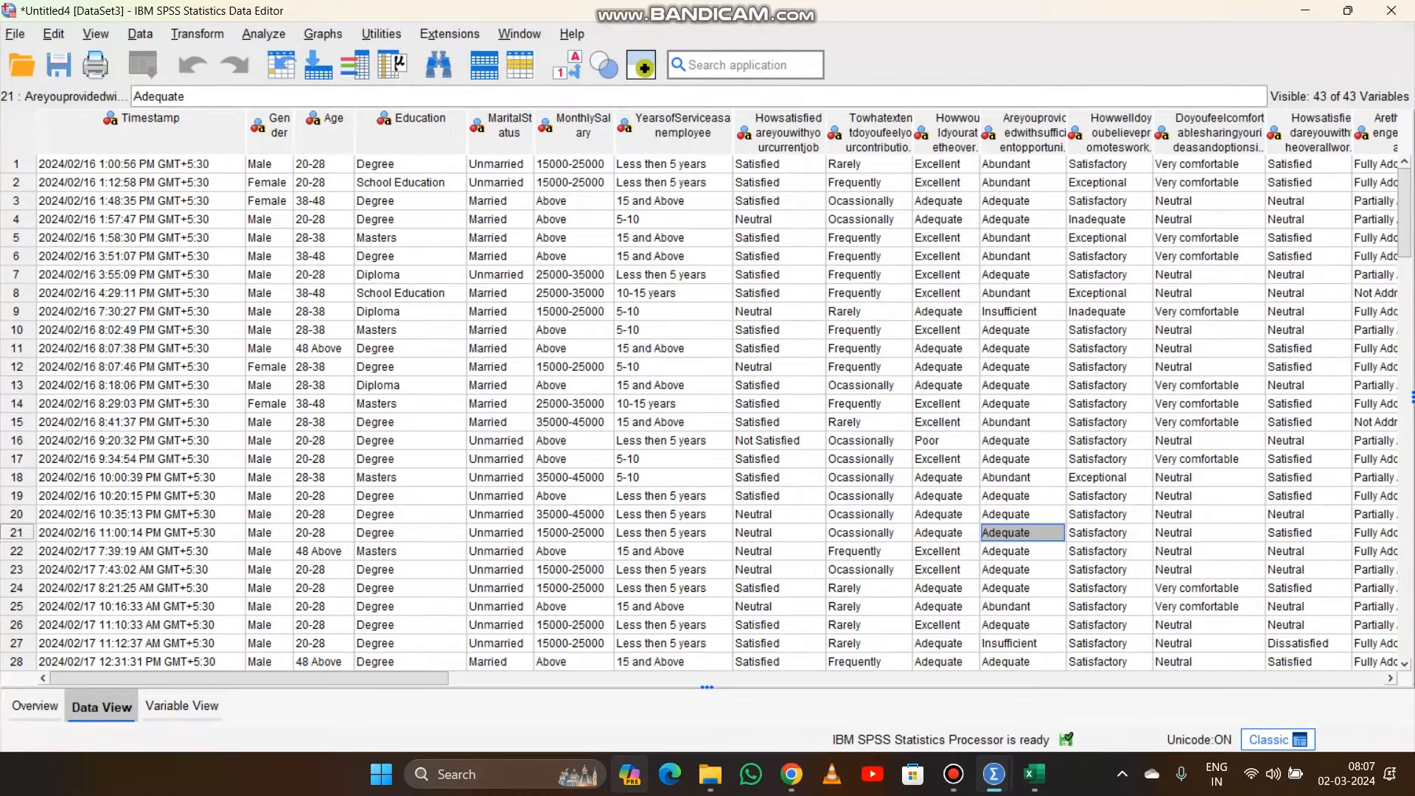
left_click(181, 707)
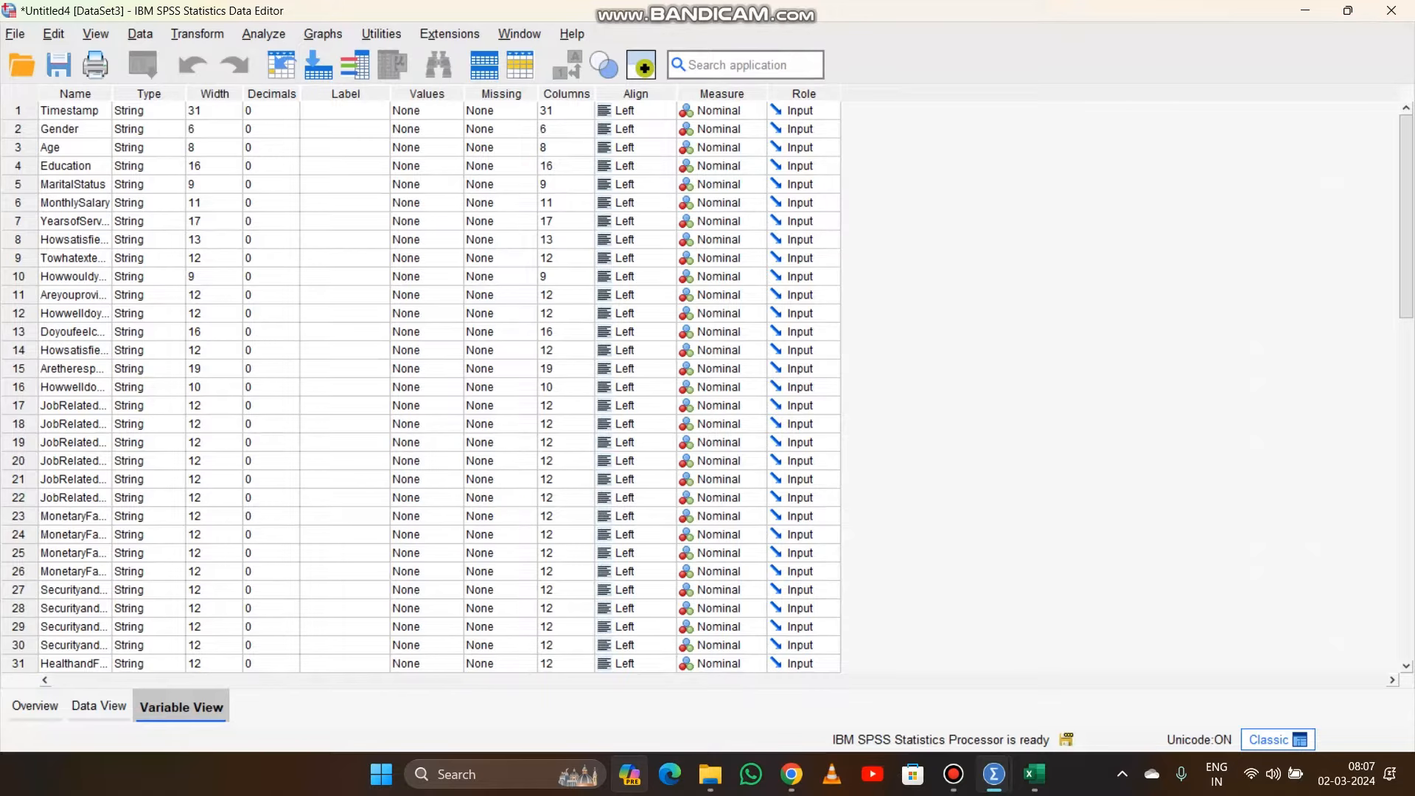
left_click(74, 165)
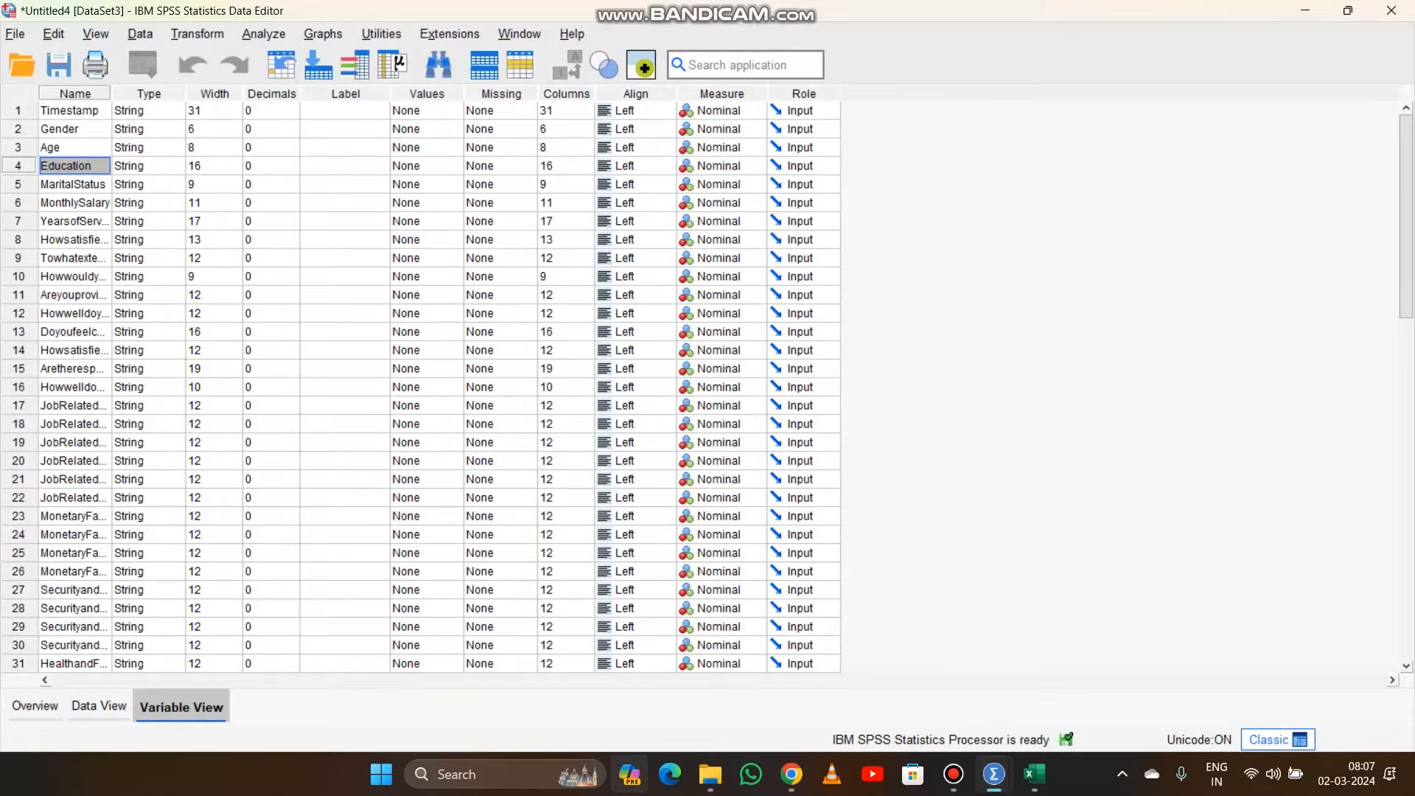
left_click(140, 166)
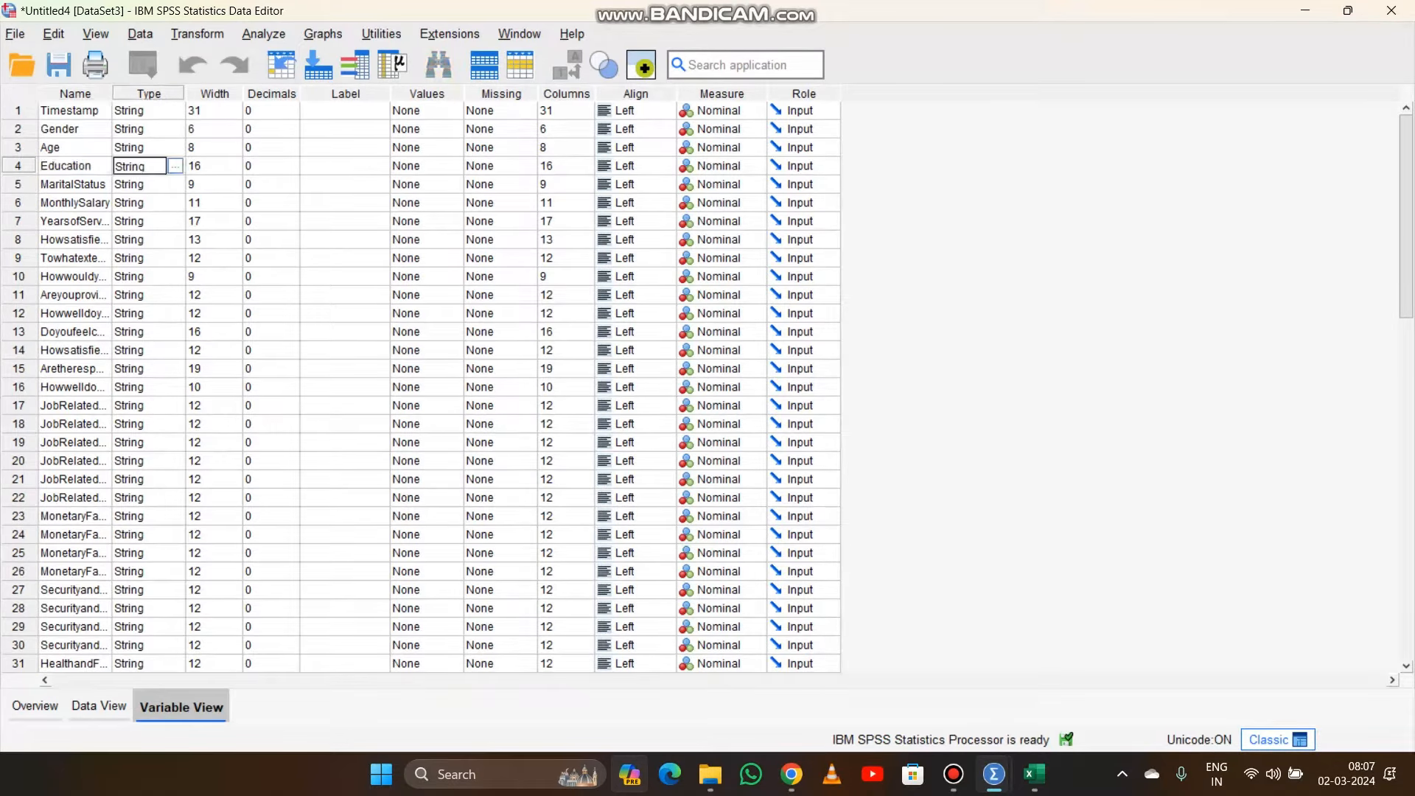
left_click(720, 166)
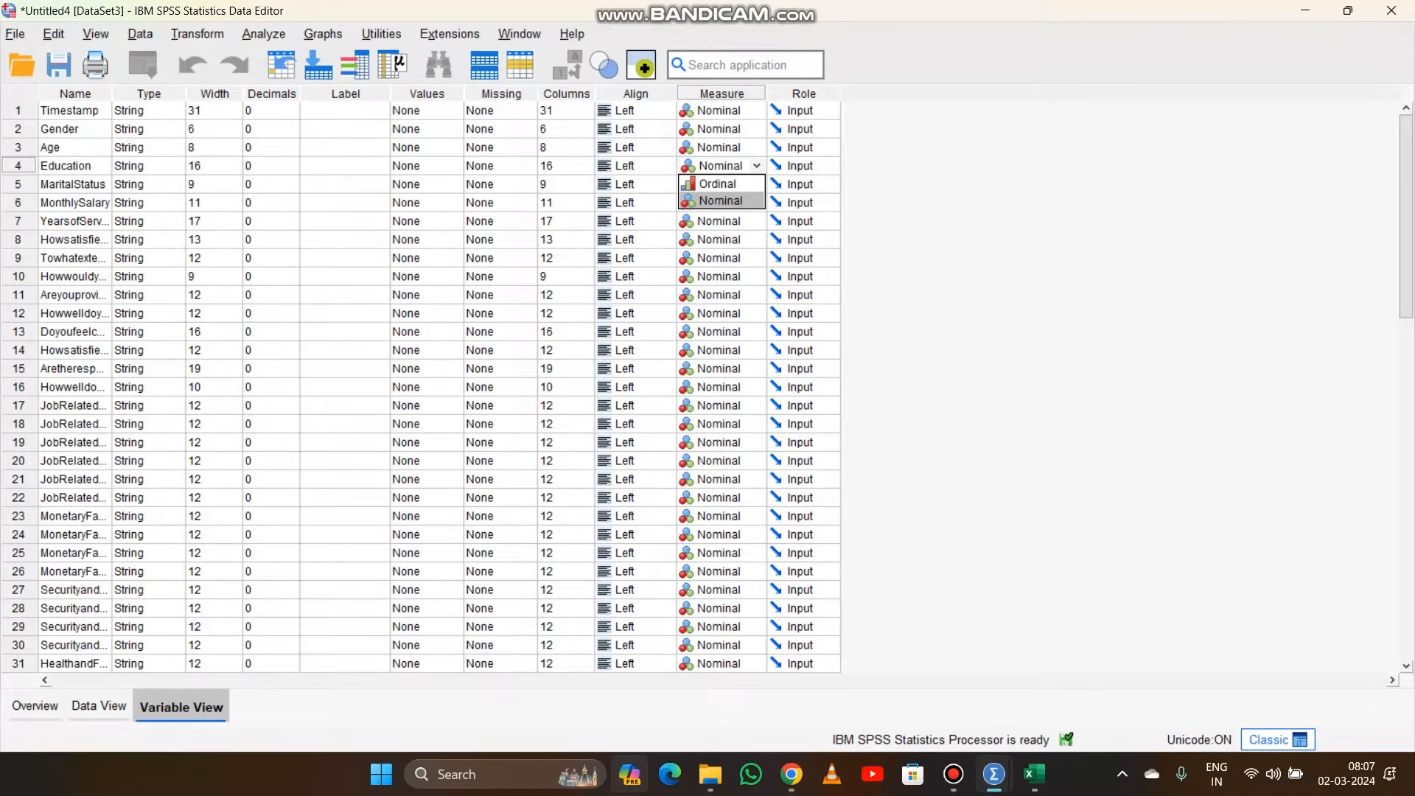
left_click(756, 166)
left_click(803, 166)
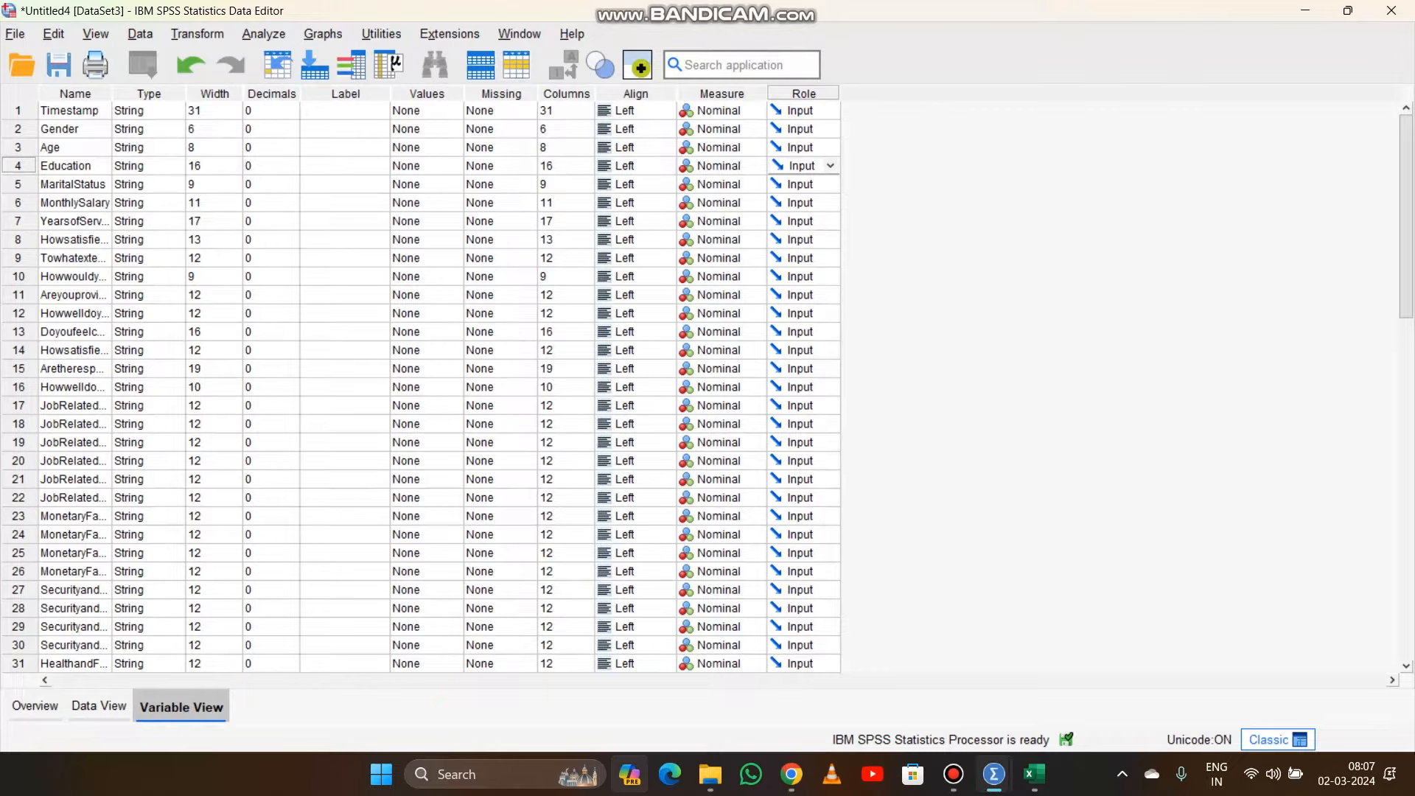
left_click(831, 166)
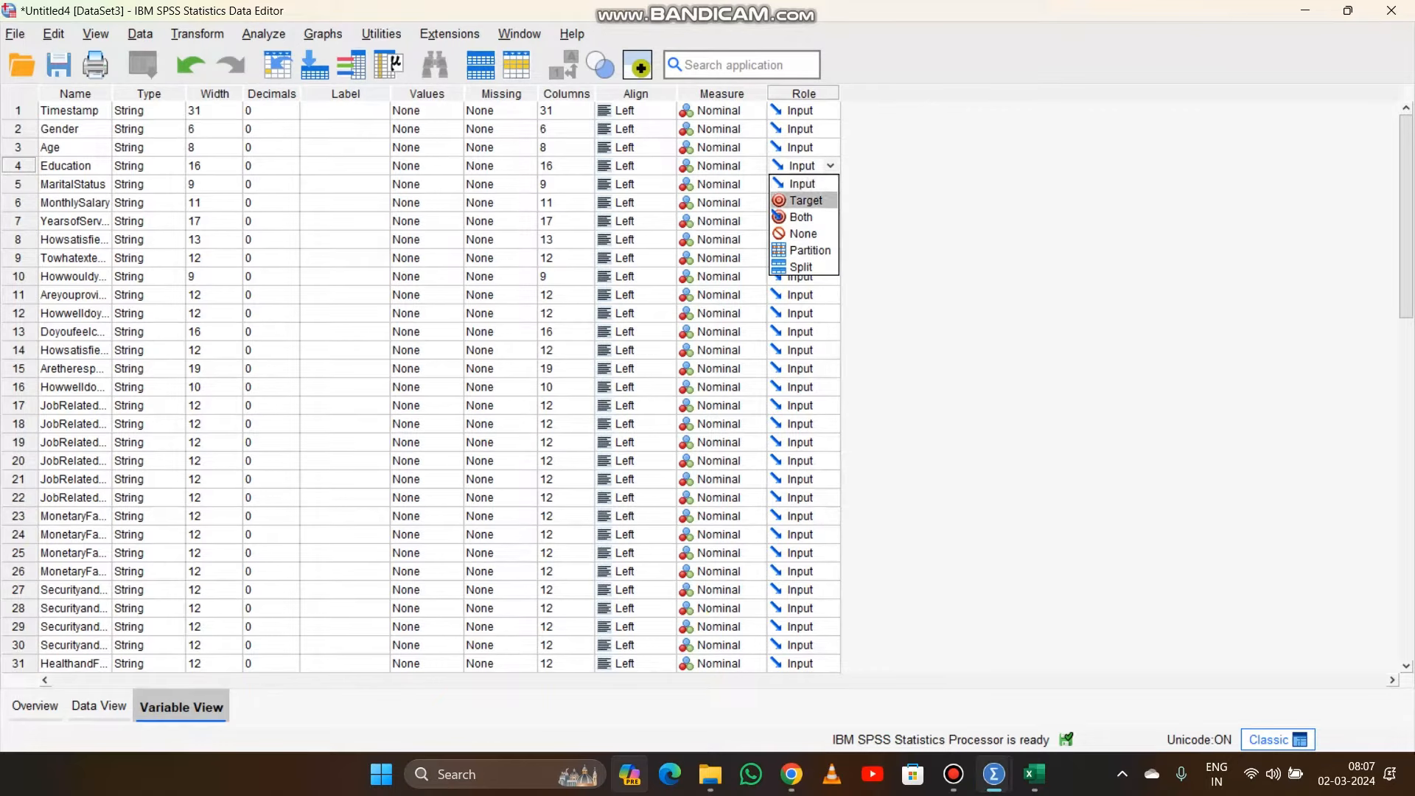
key("Escape")
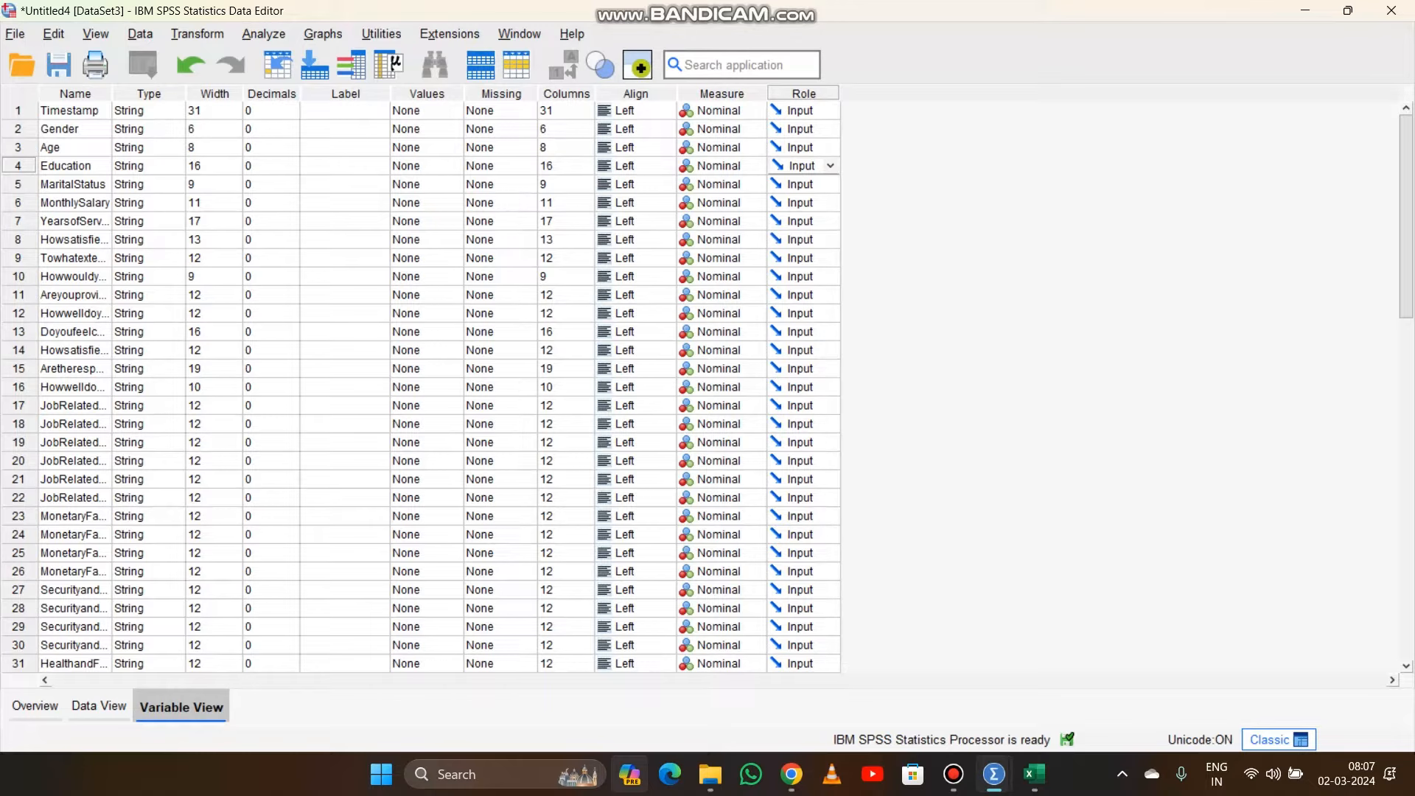
scroll(420, 384, "down", 11)
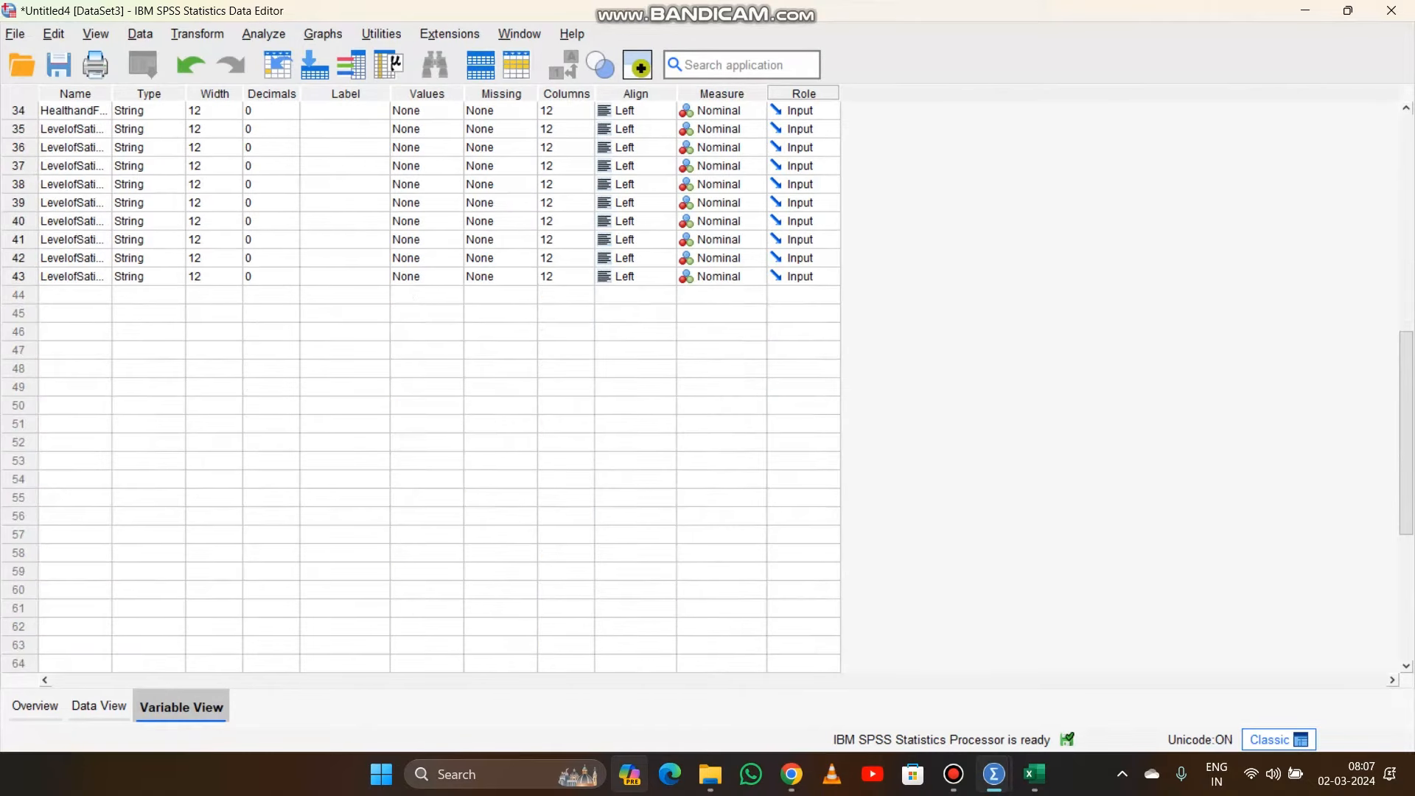
left_click(74, 295)
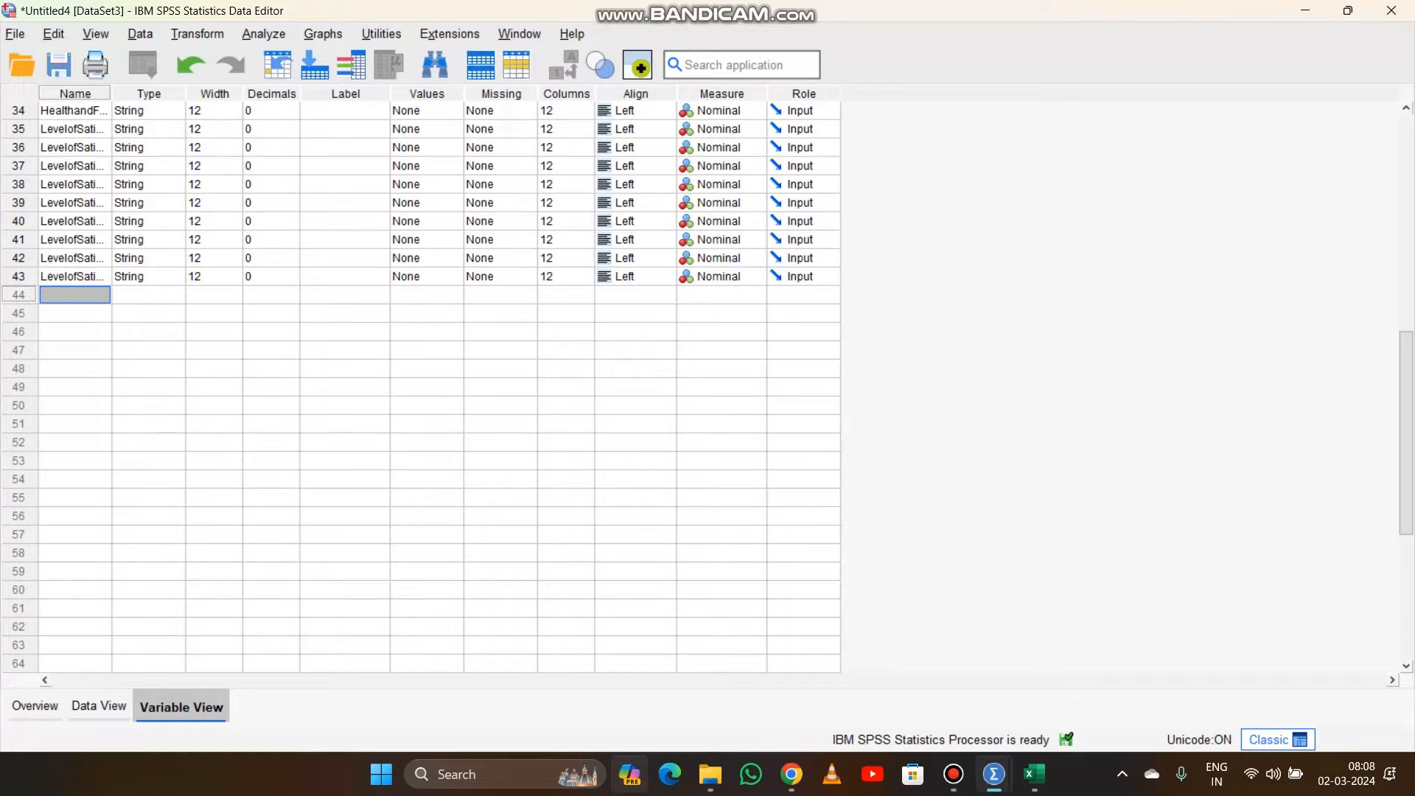
Add a new variable named scaleofjobsatisfaction in row 44 of the variable definitions
type("Scale")
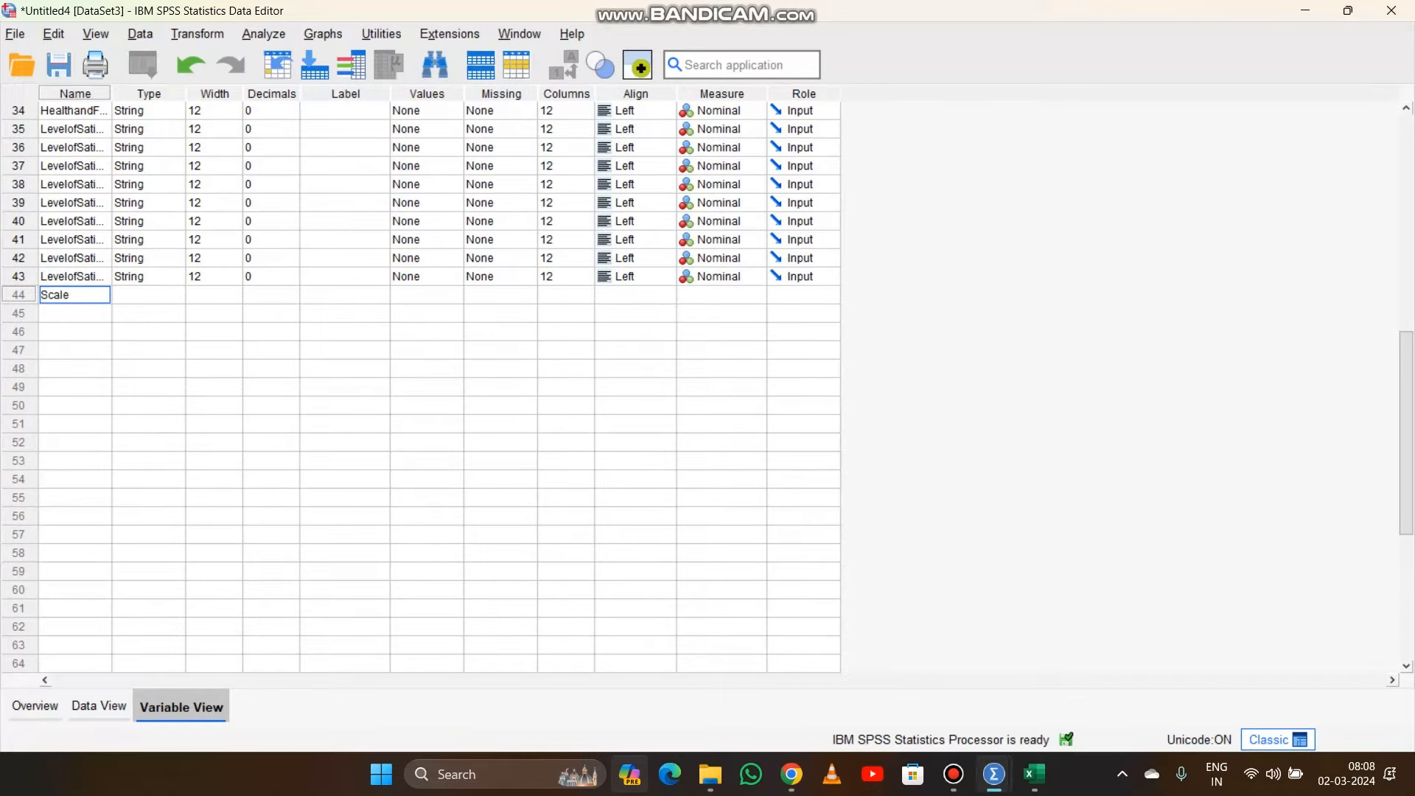
type("ofJb")
key("Left")
type("ob")
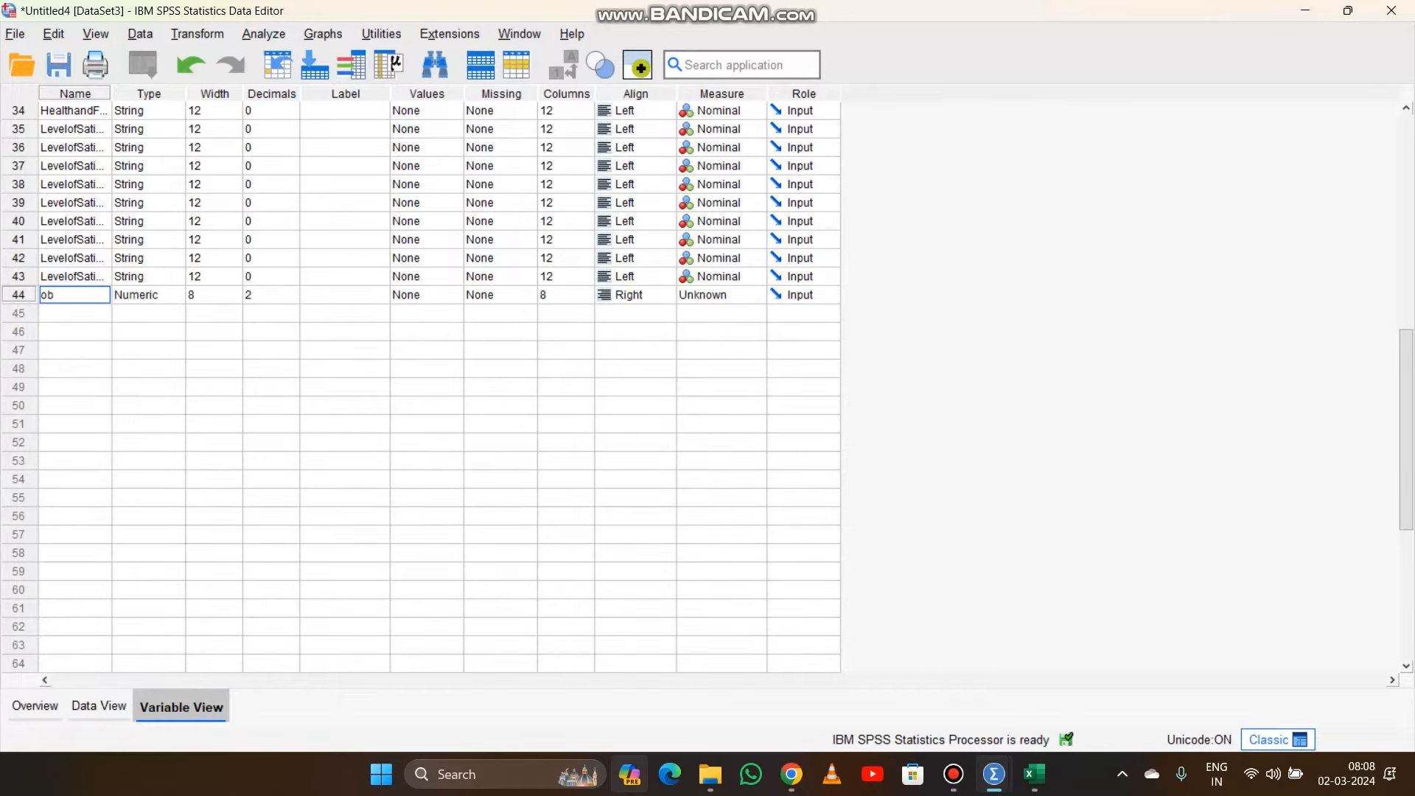
key("ctrl+a")
type("scaleofjobsati")
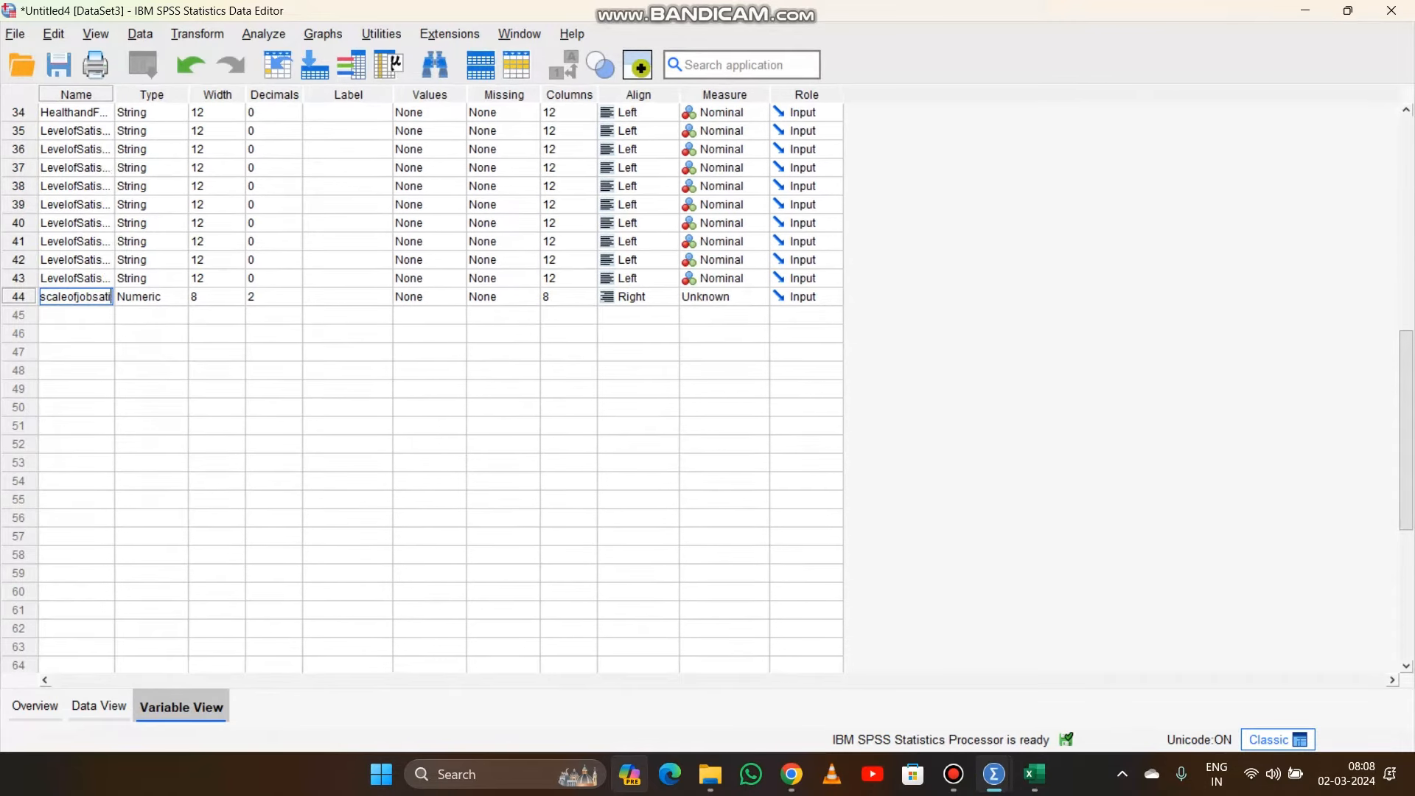
type("sfaction")
key("Tab")
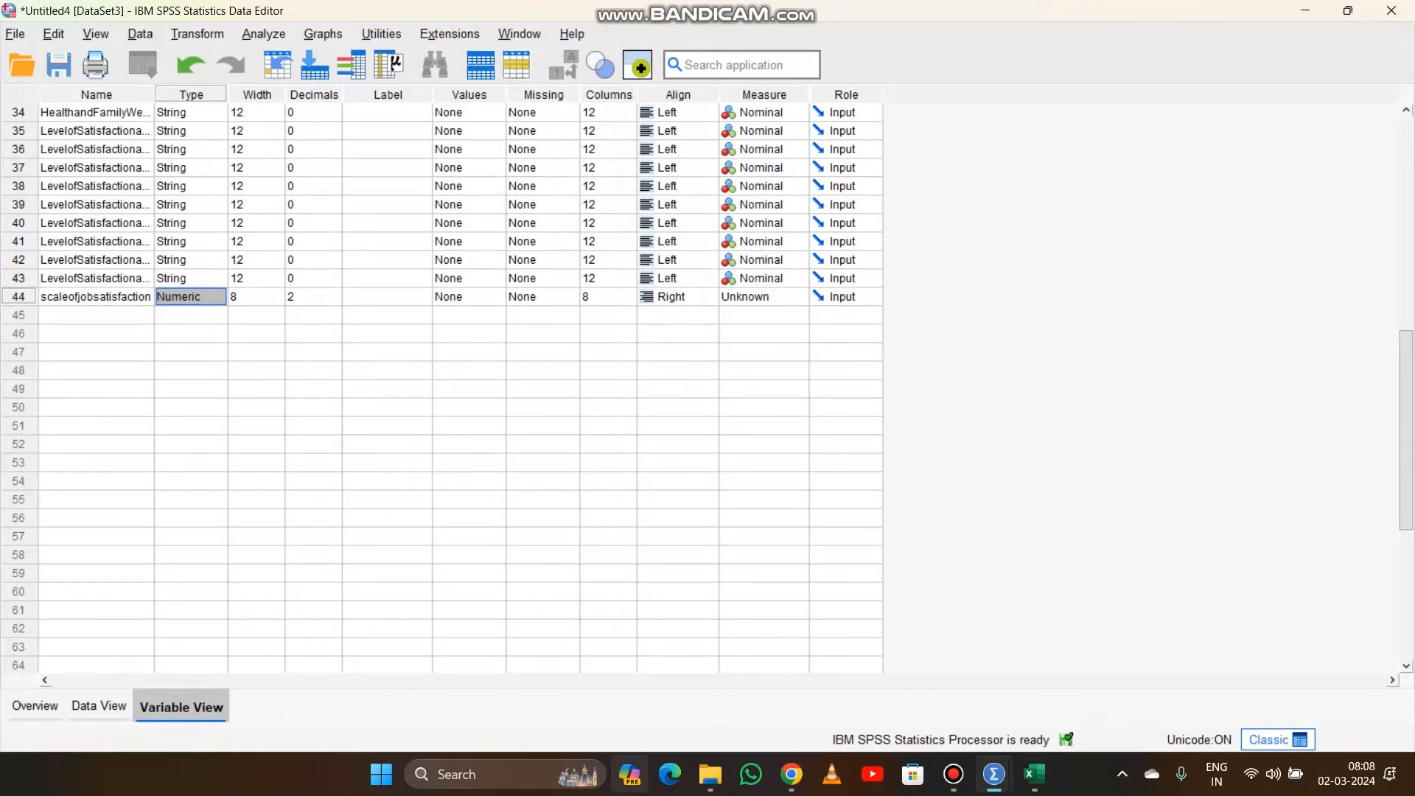
Keep scaleofjobsatisfaction as Numeric and set its width to 12, decimals to 0 and measure to Scale
scroll(443, 383, "up", 1)
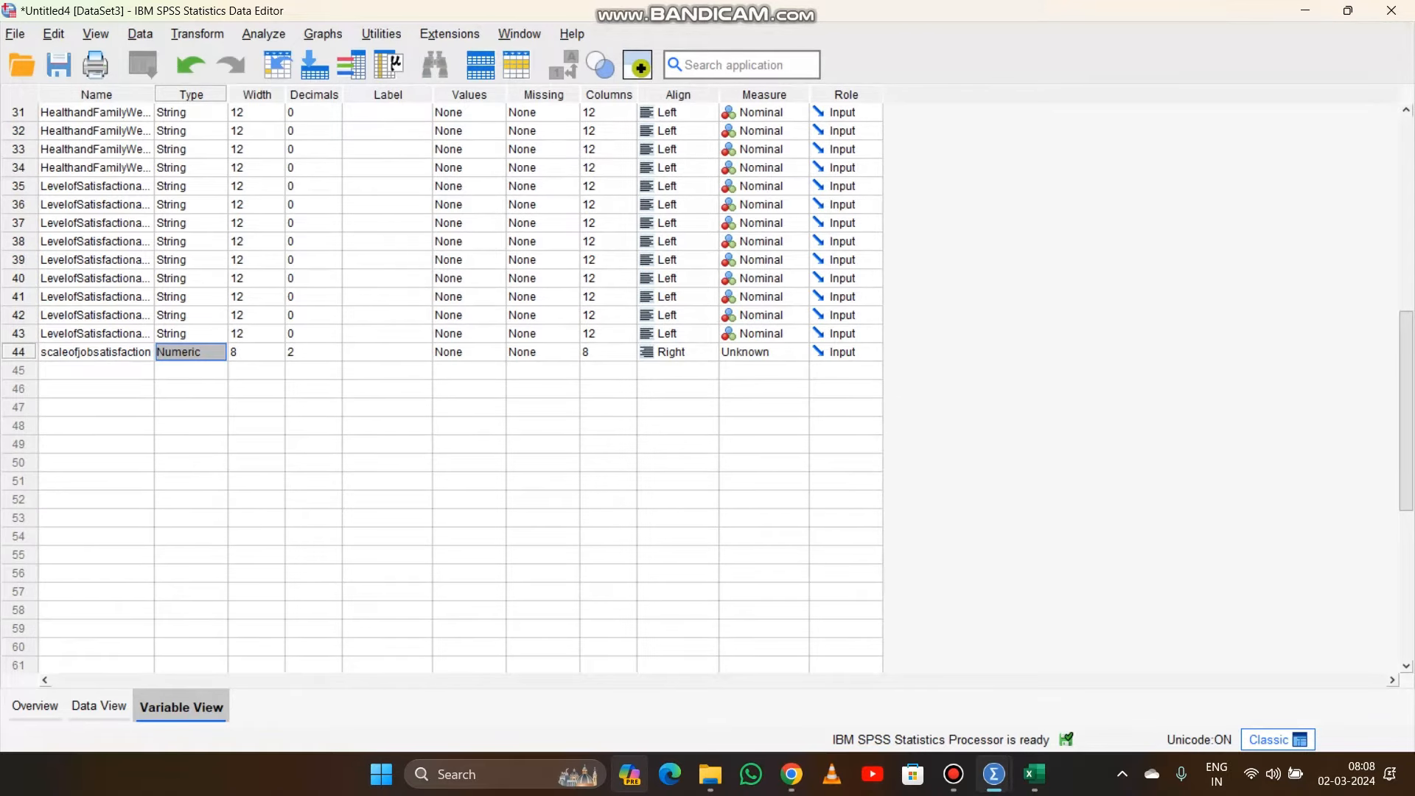
left_click(219, 352)
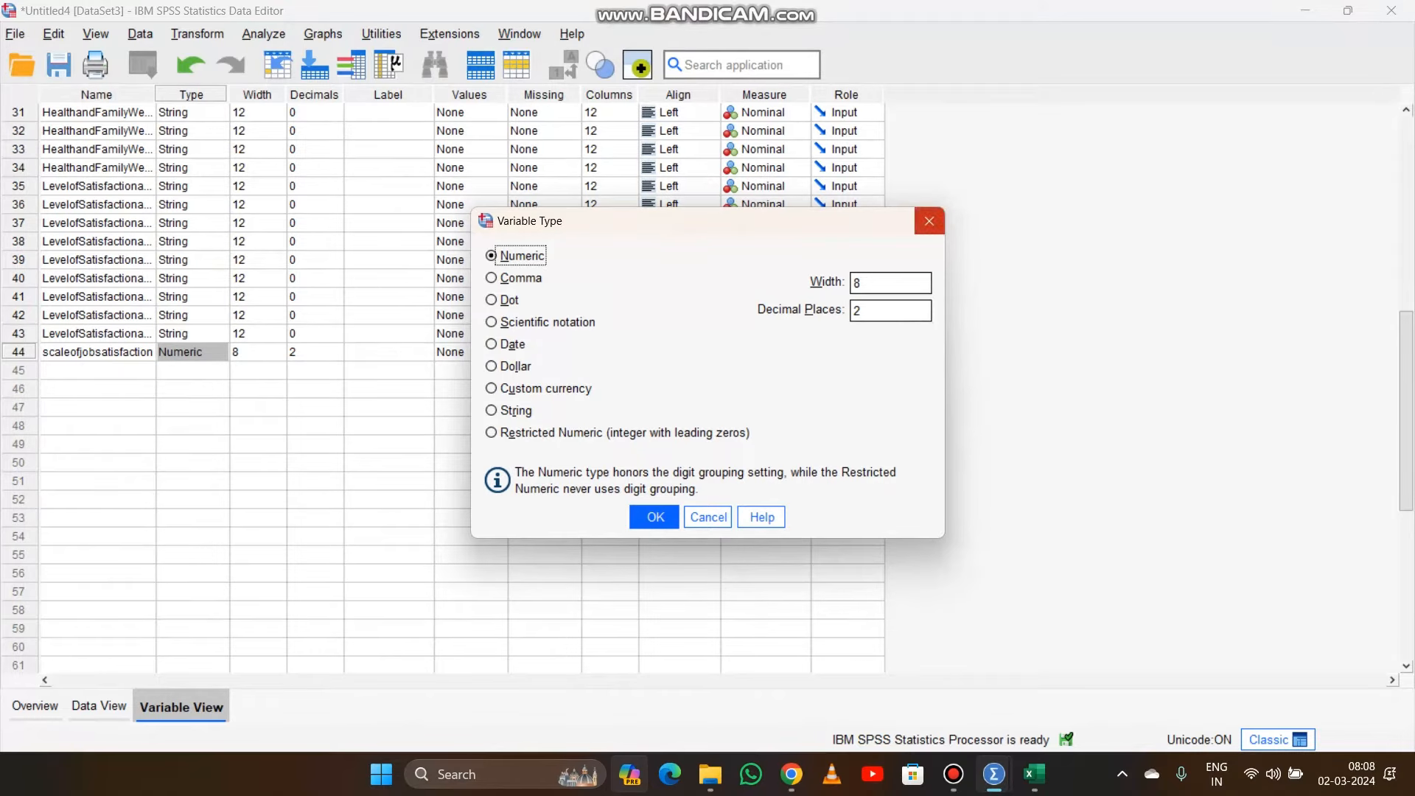
left_click(929, 221)
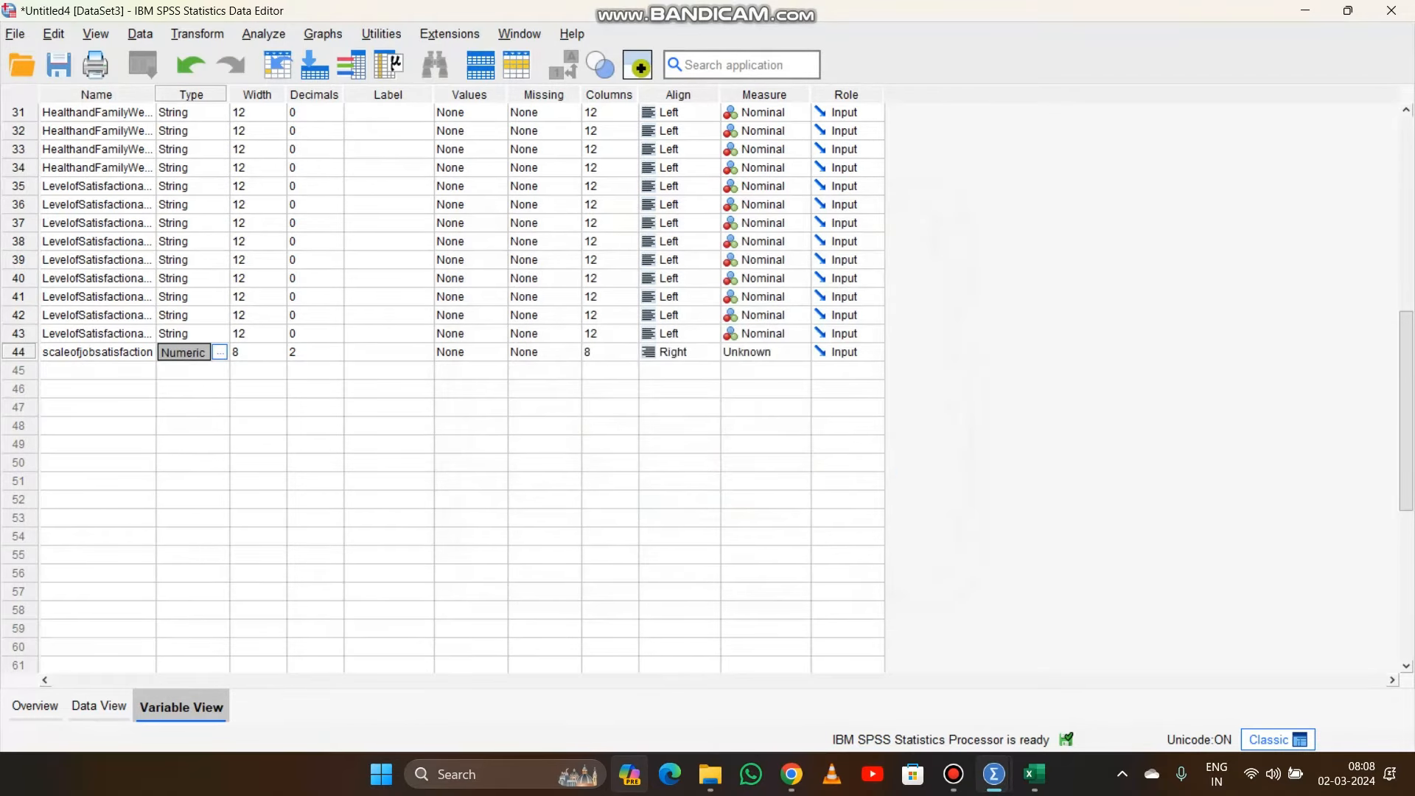
left_click(258, 352)
type("123")
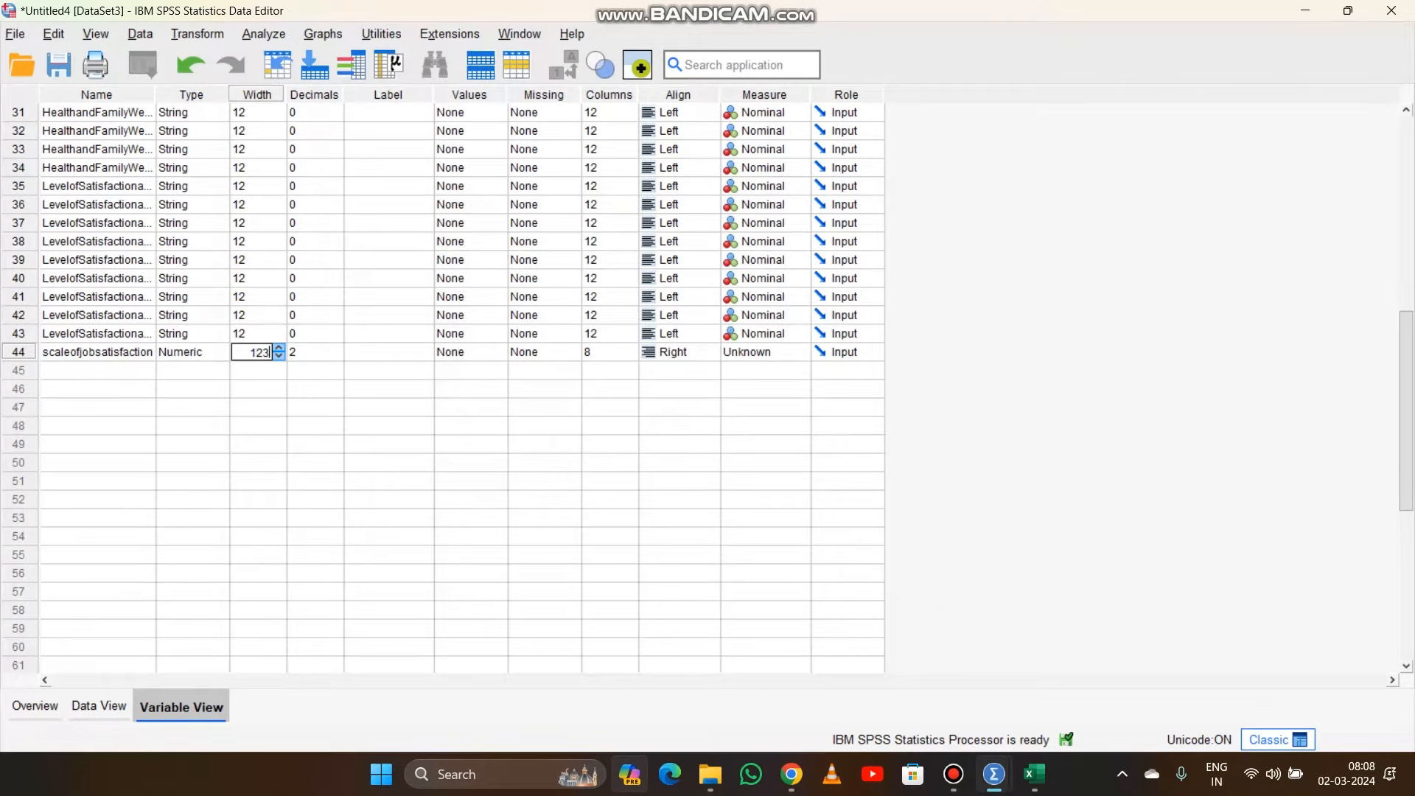
key("BackSpace")
key("Tab")
type("0")
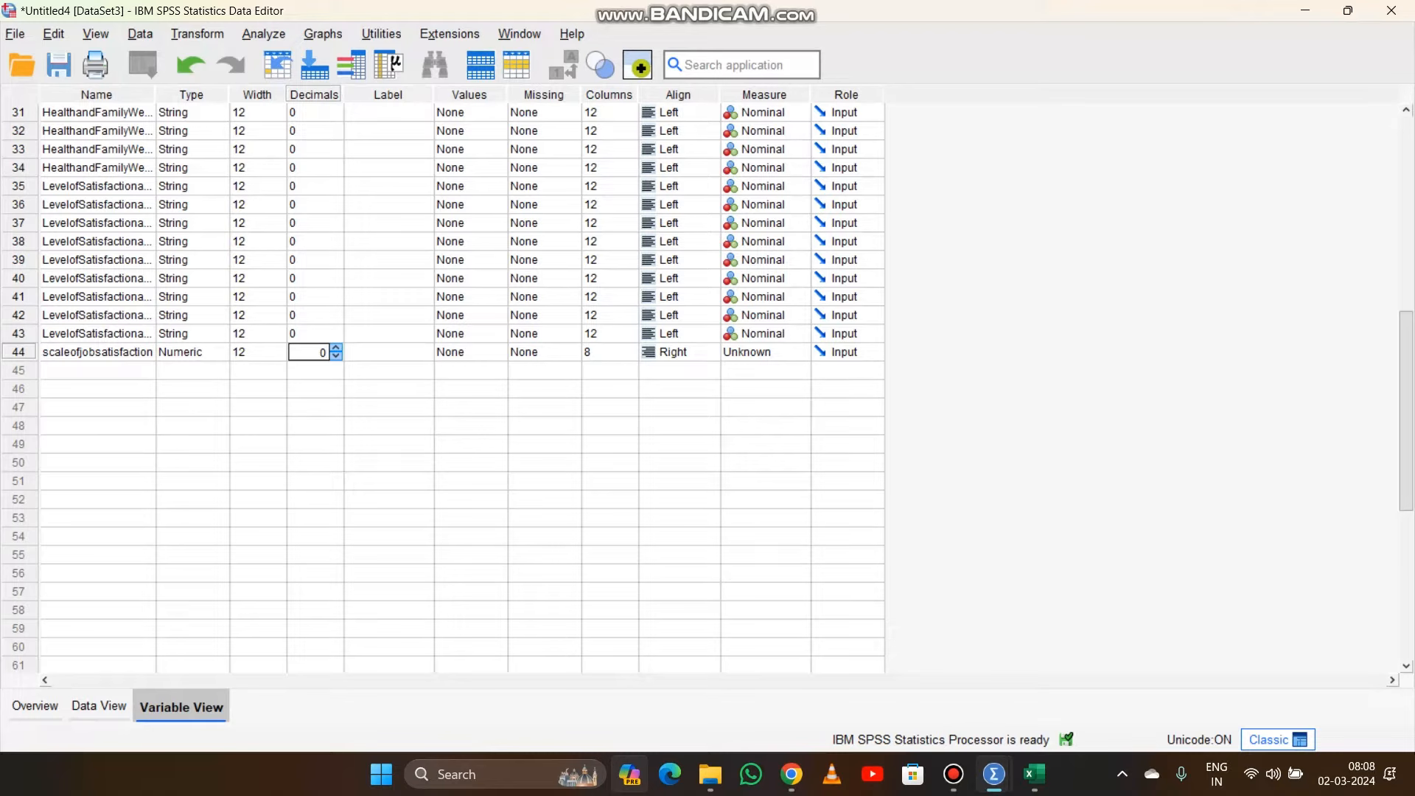
left_click(390, 388)
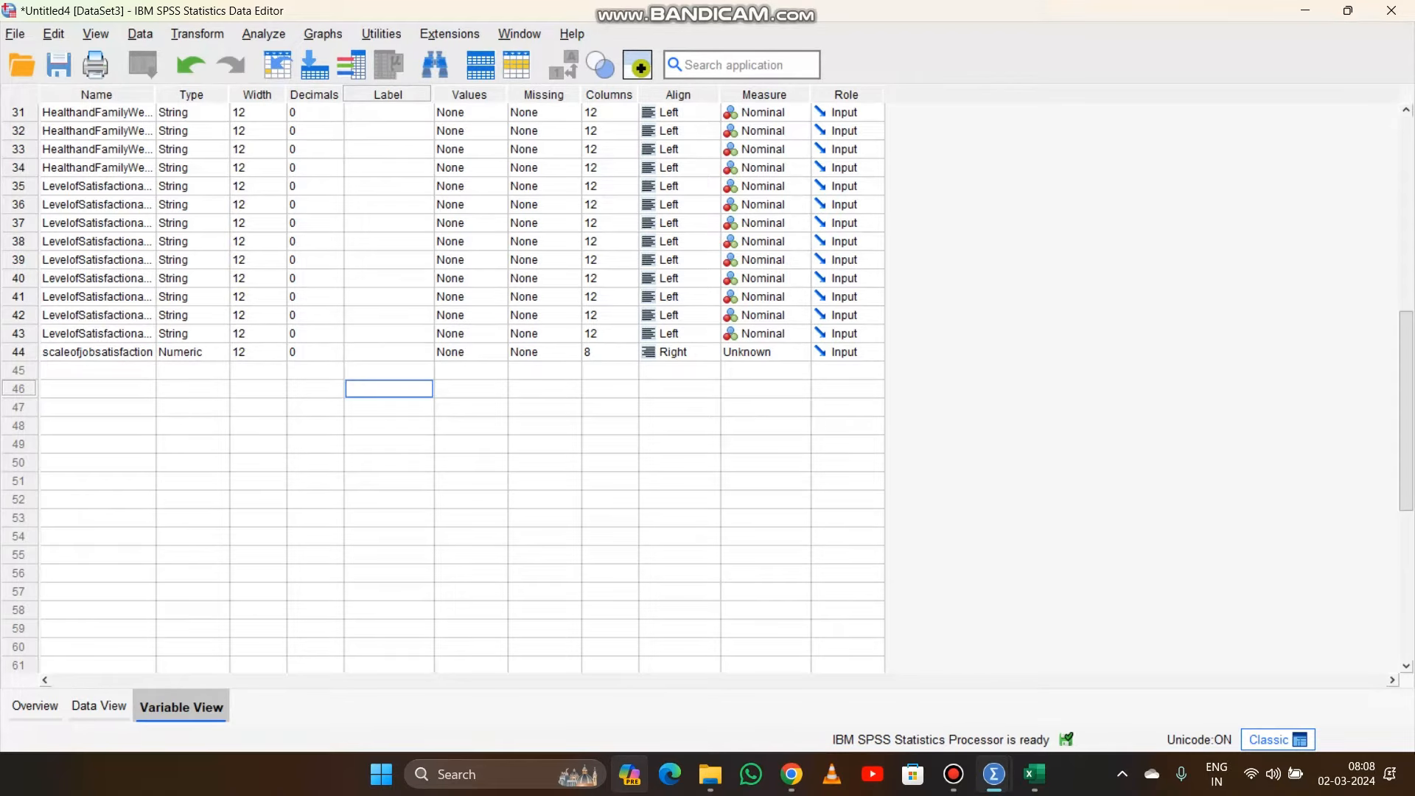
left_click(766, 353)
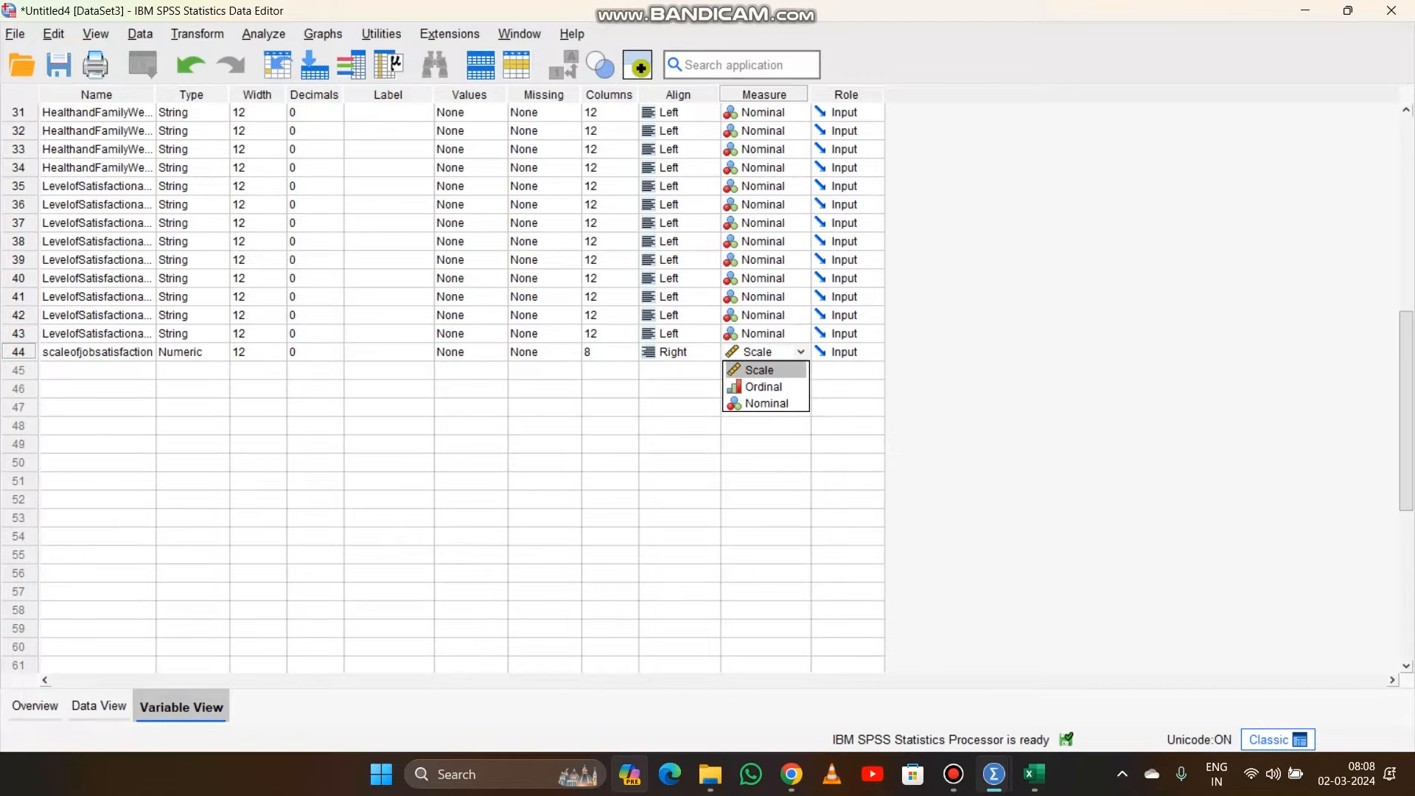
left_click(765, 370)
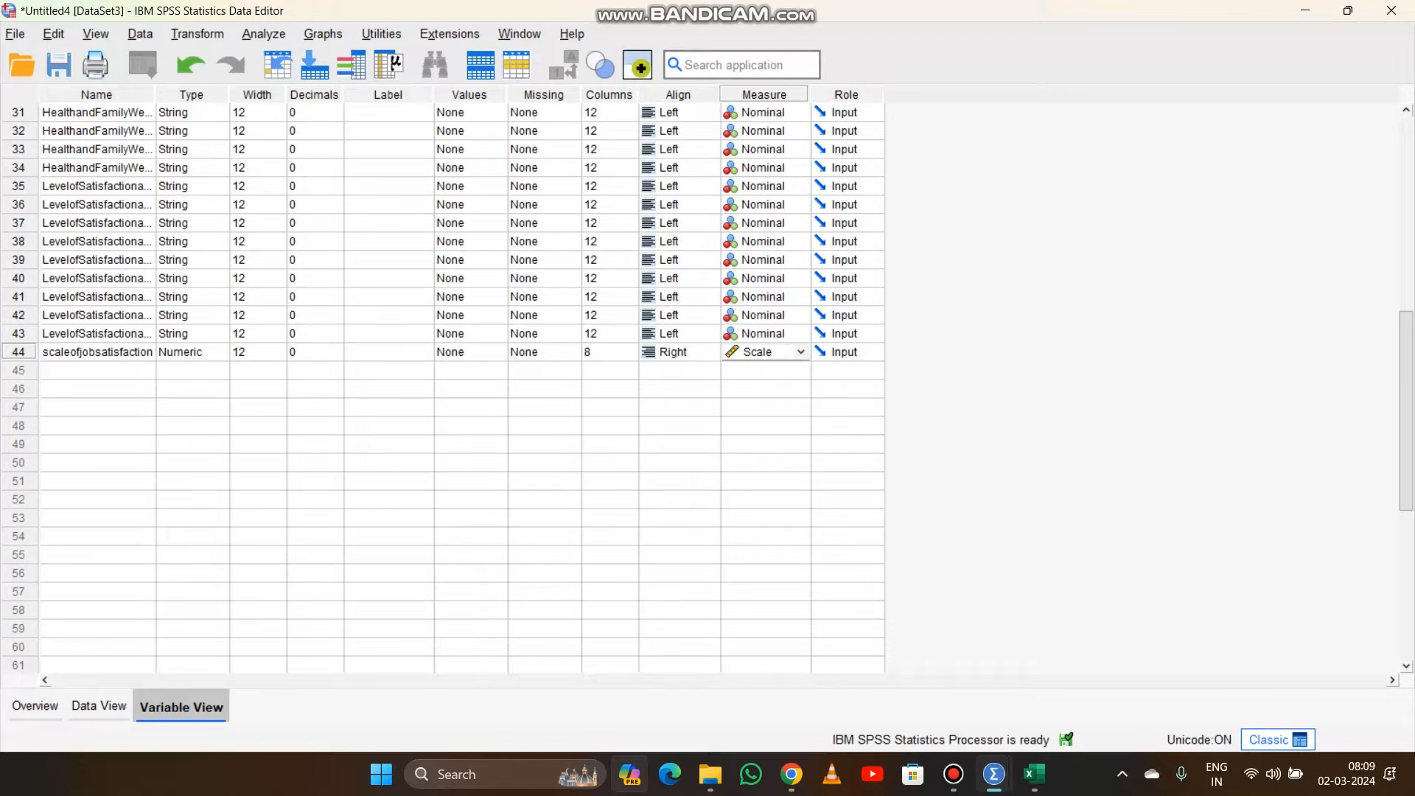
Enter 2, 3, 1 and 5 as the scaleofjobsatisfaction values for the first four cases in the data
left_click(98, 706)
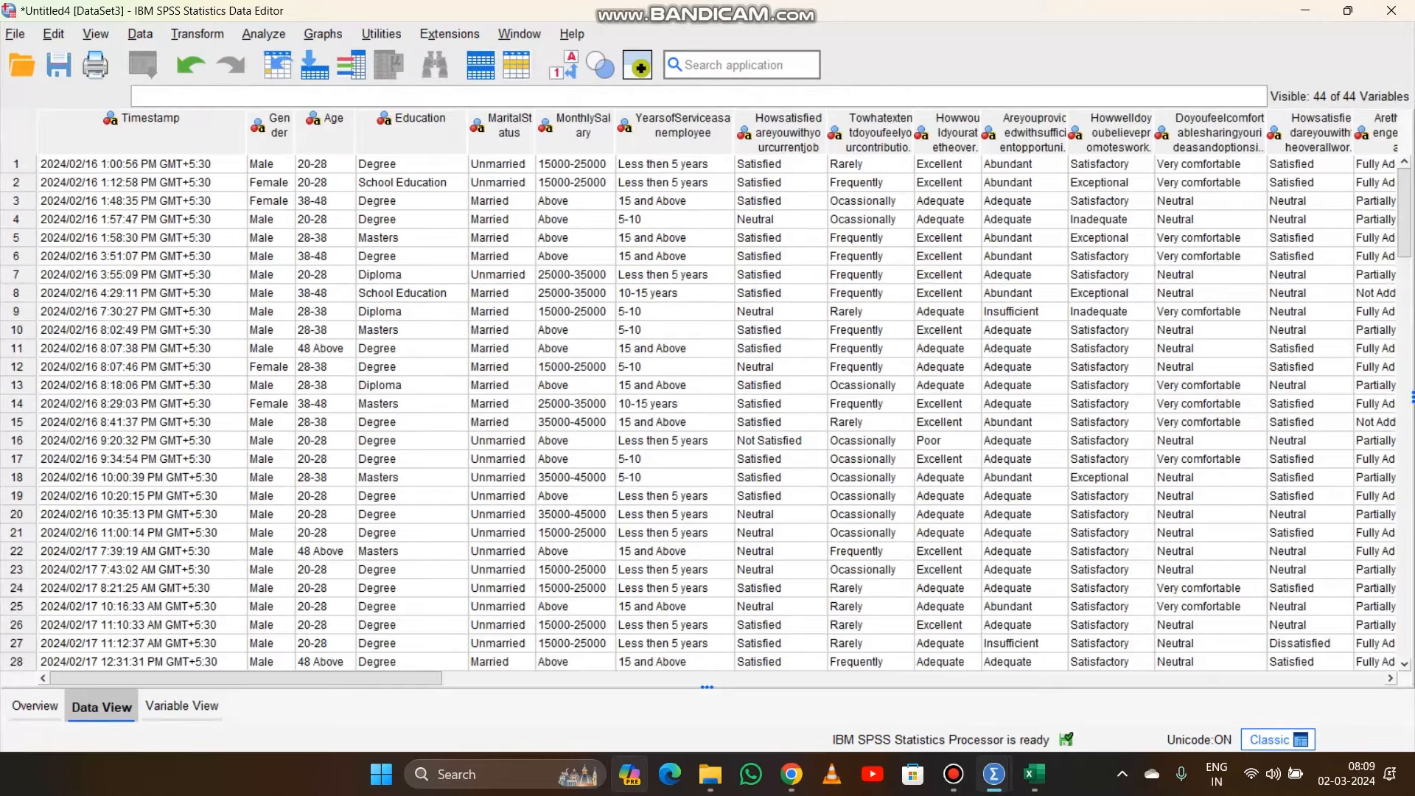
left_click_drag(246, 678, 1101, 678)
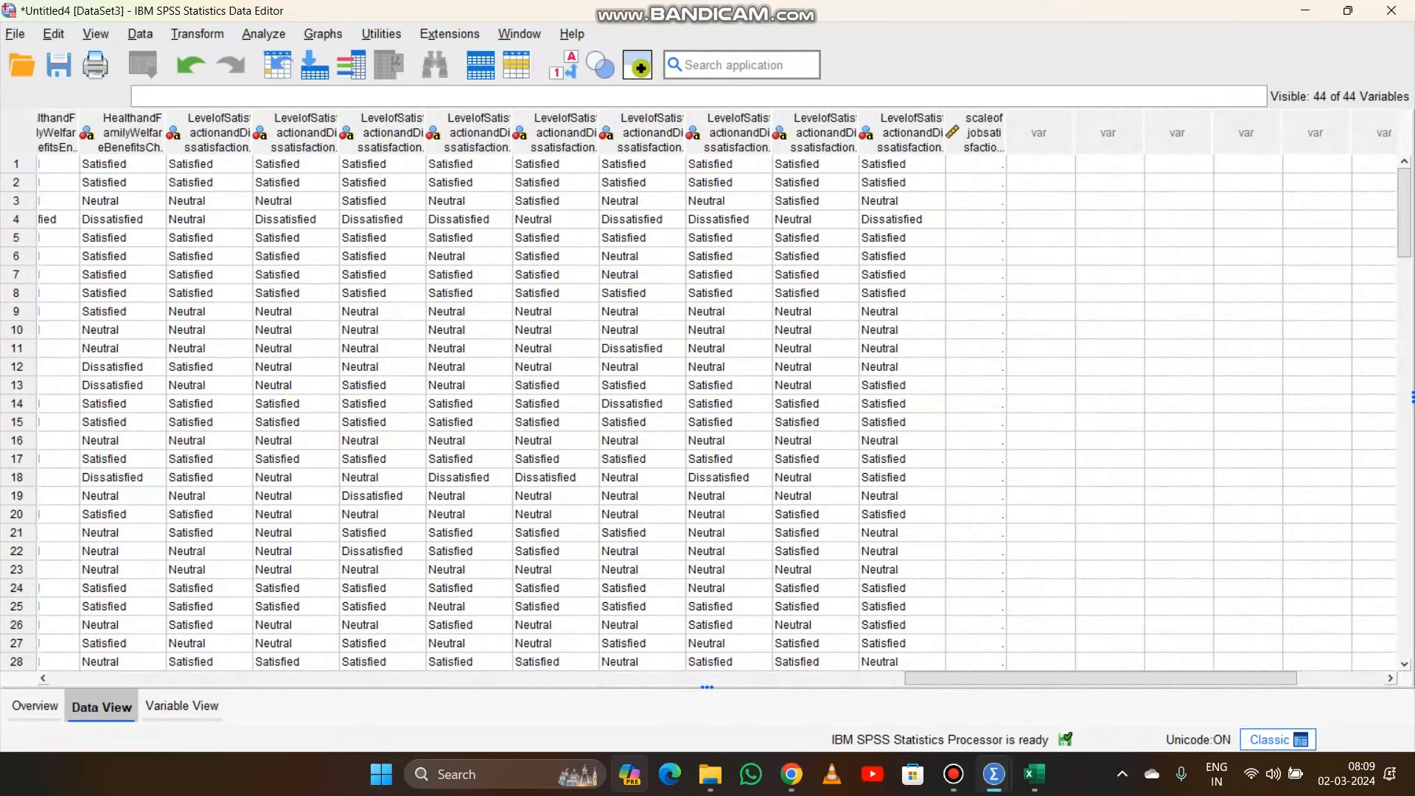
left_click(976, 164)
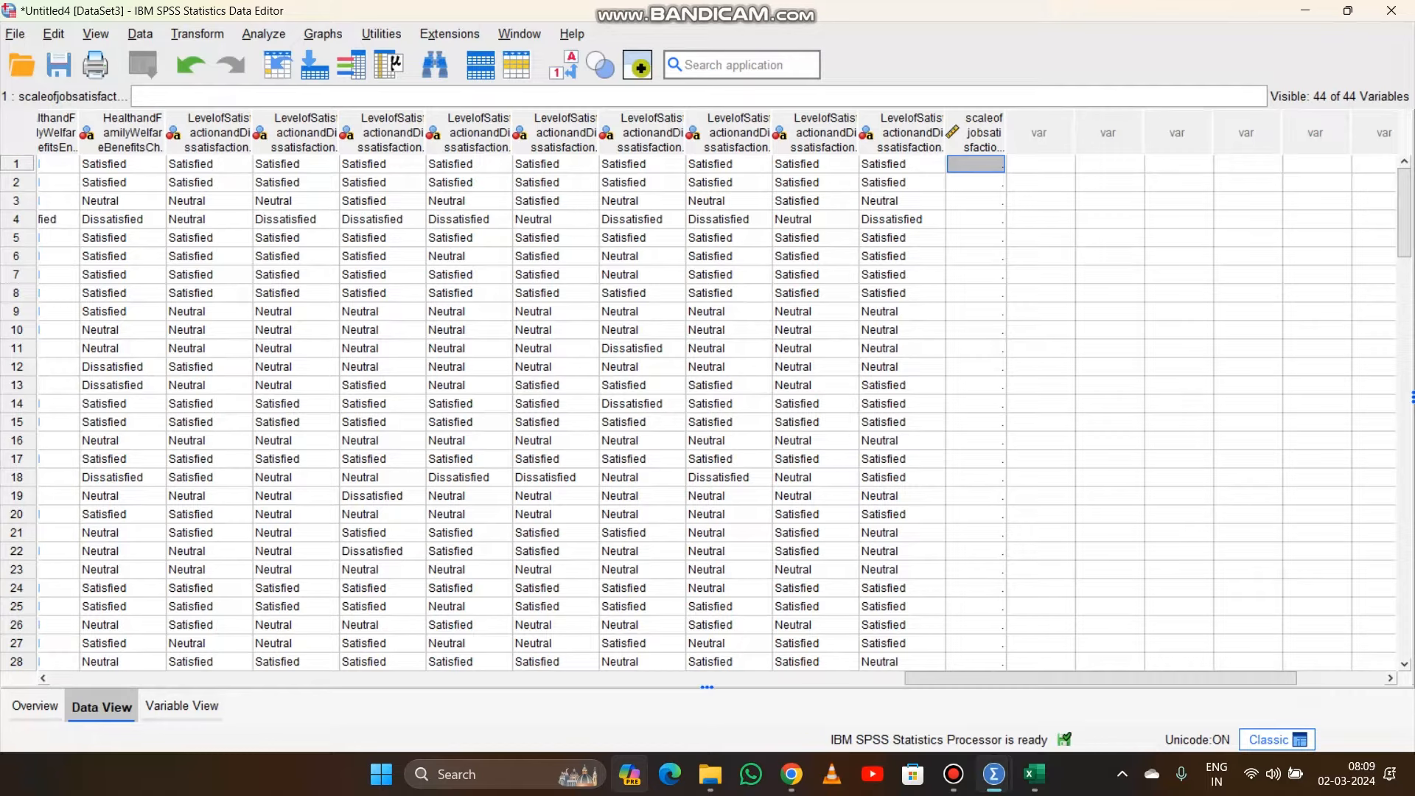
type("2")
key("Return")
type("3")
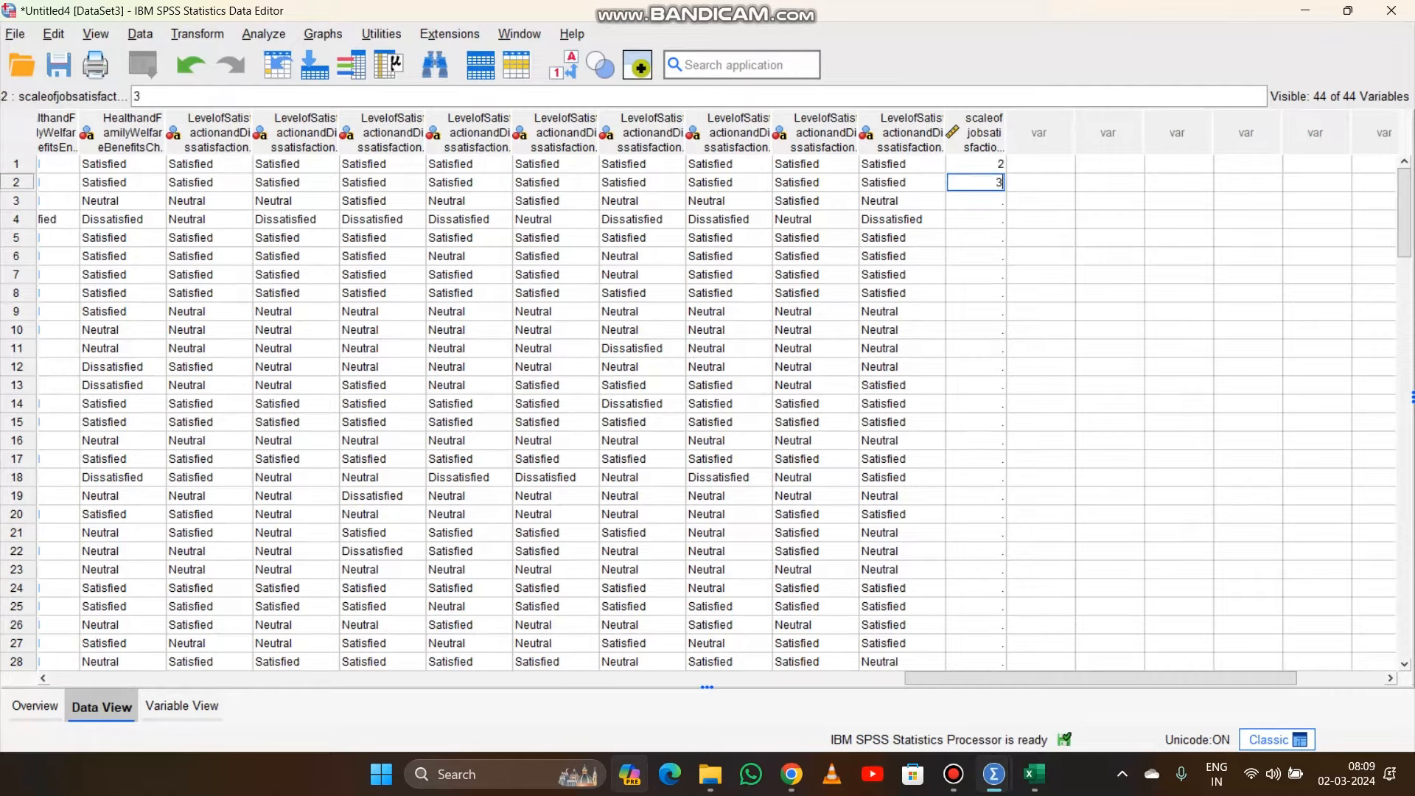
key("Return")
key("Down")
key("Up")
type("1")
key("Return")
type("5")
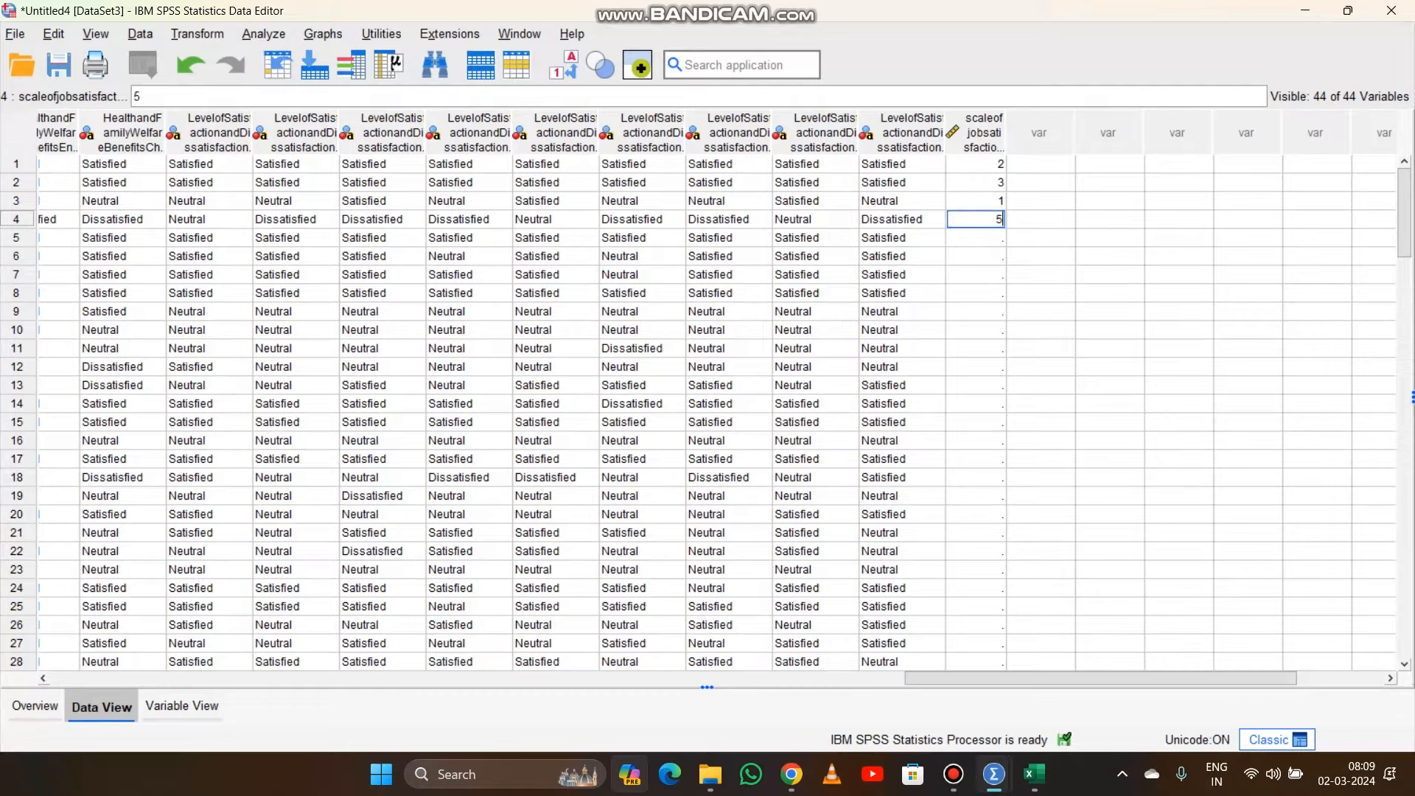
key("Return")
Change the third case's scaleofjobsatisfaction value to 6
key("Up")
key("Up")
type("6")
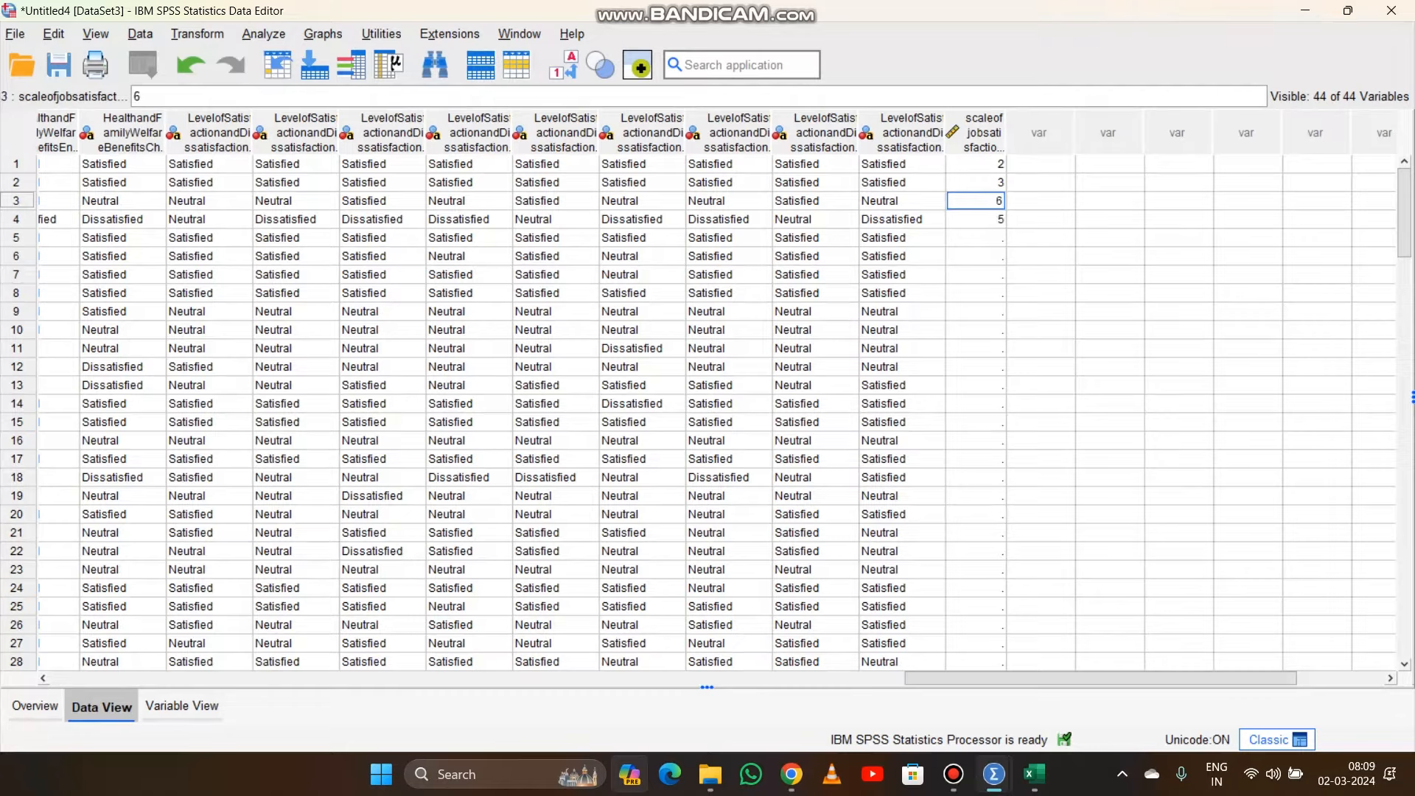
left_click(1041, 311)
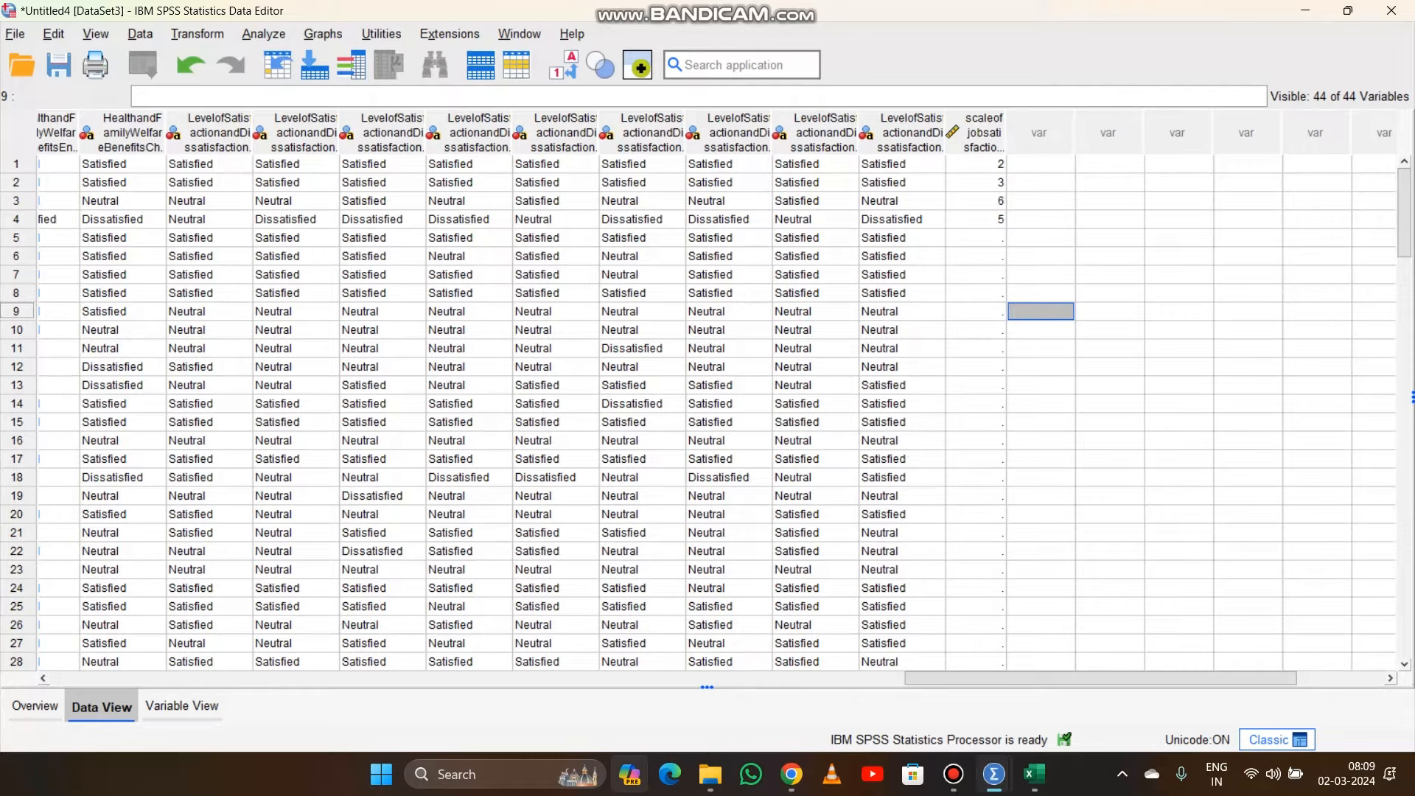
Update the dataset overview and display the variable report for scaleofjobsatisfaction
left_click(34, 705)
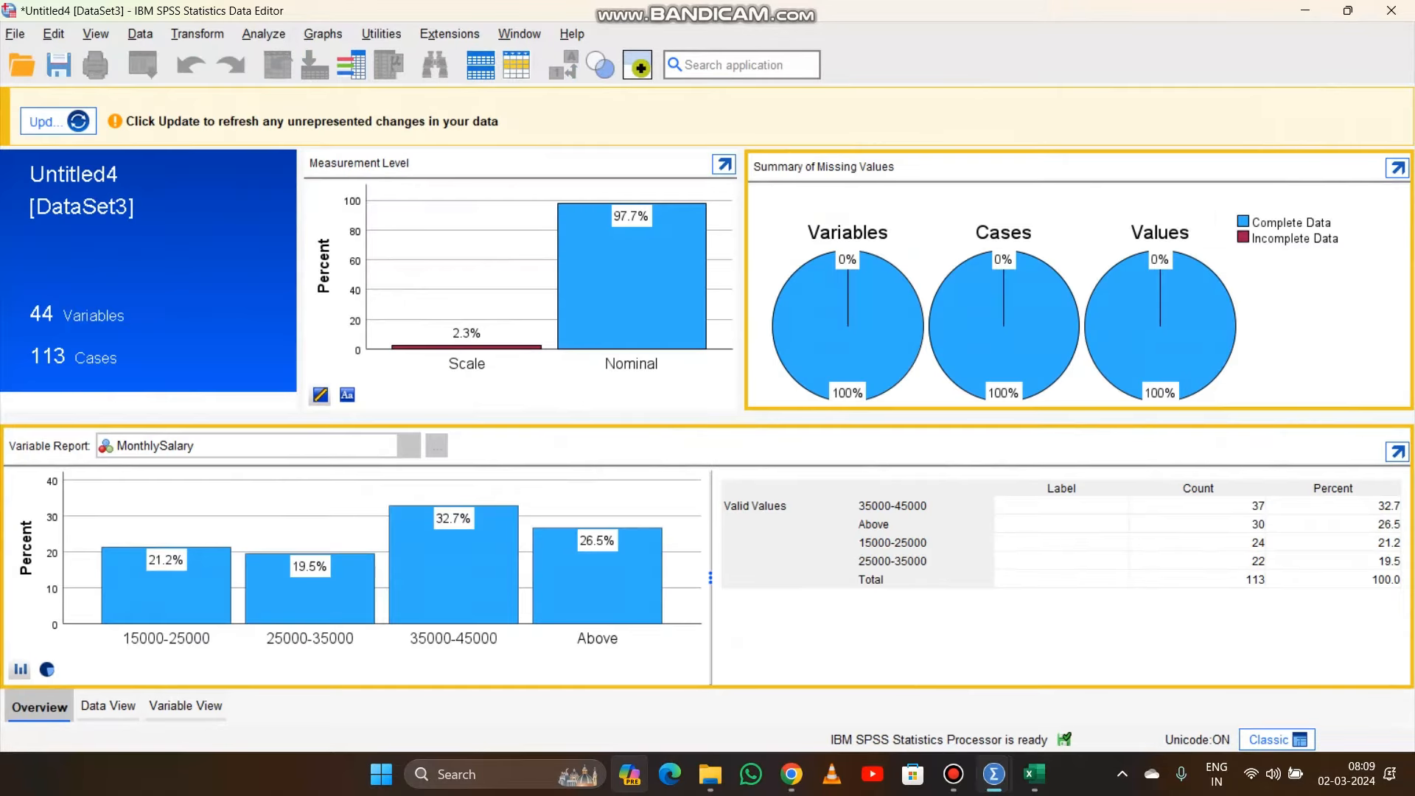
left_click(58, 122)
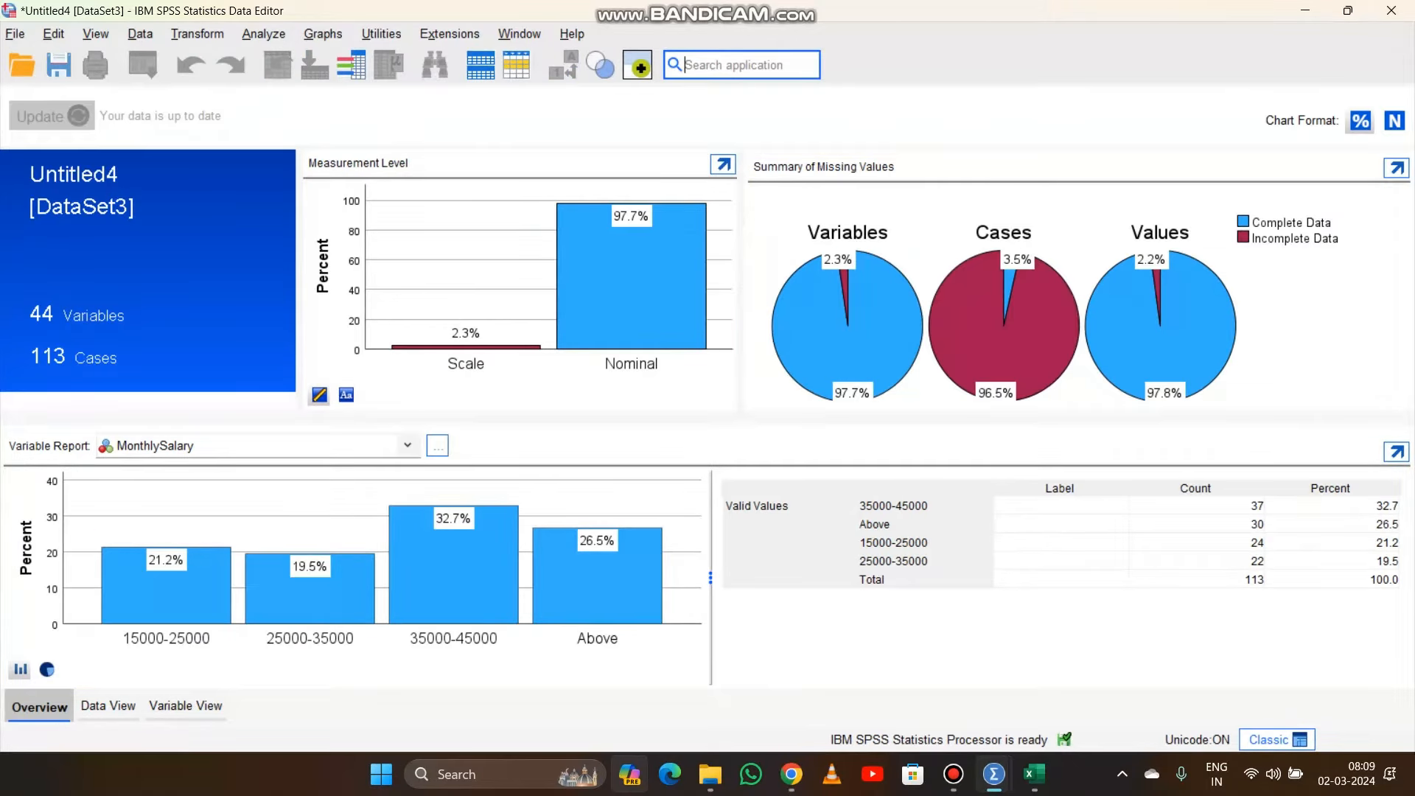
left_click(407, 445)
scroll(247, 563, "down", 10)
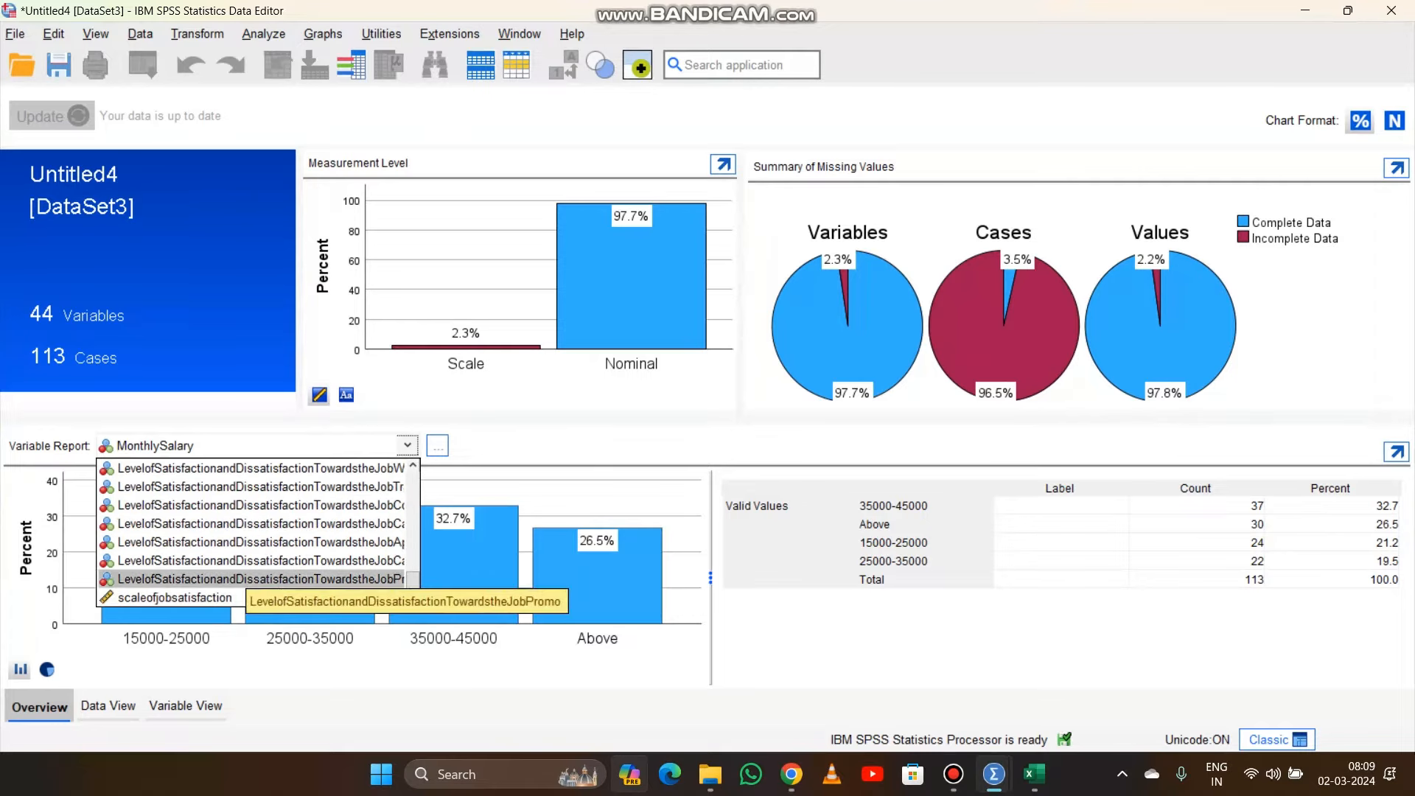
left_click(175, 597)
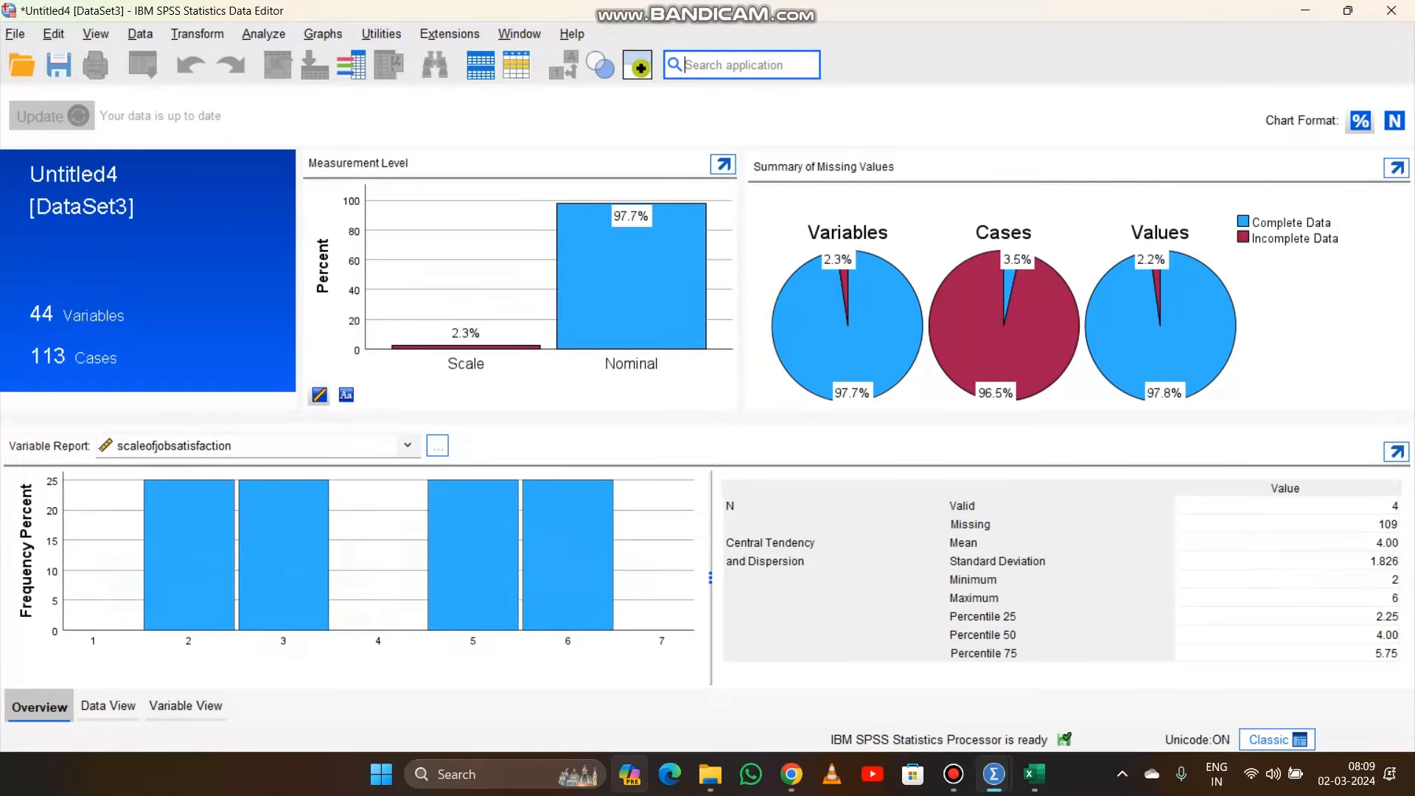
Switch to the Untitled3 dataset and set up a Crosstabs analysis with Gender as rows and Howsatisfiedareyouwithyourcurrentjob as columns
left_click(108, 705)
left_click(729, 496)
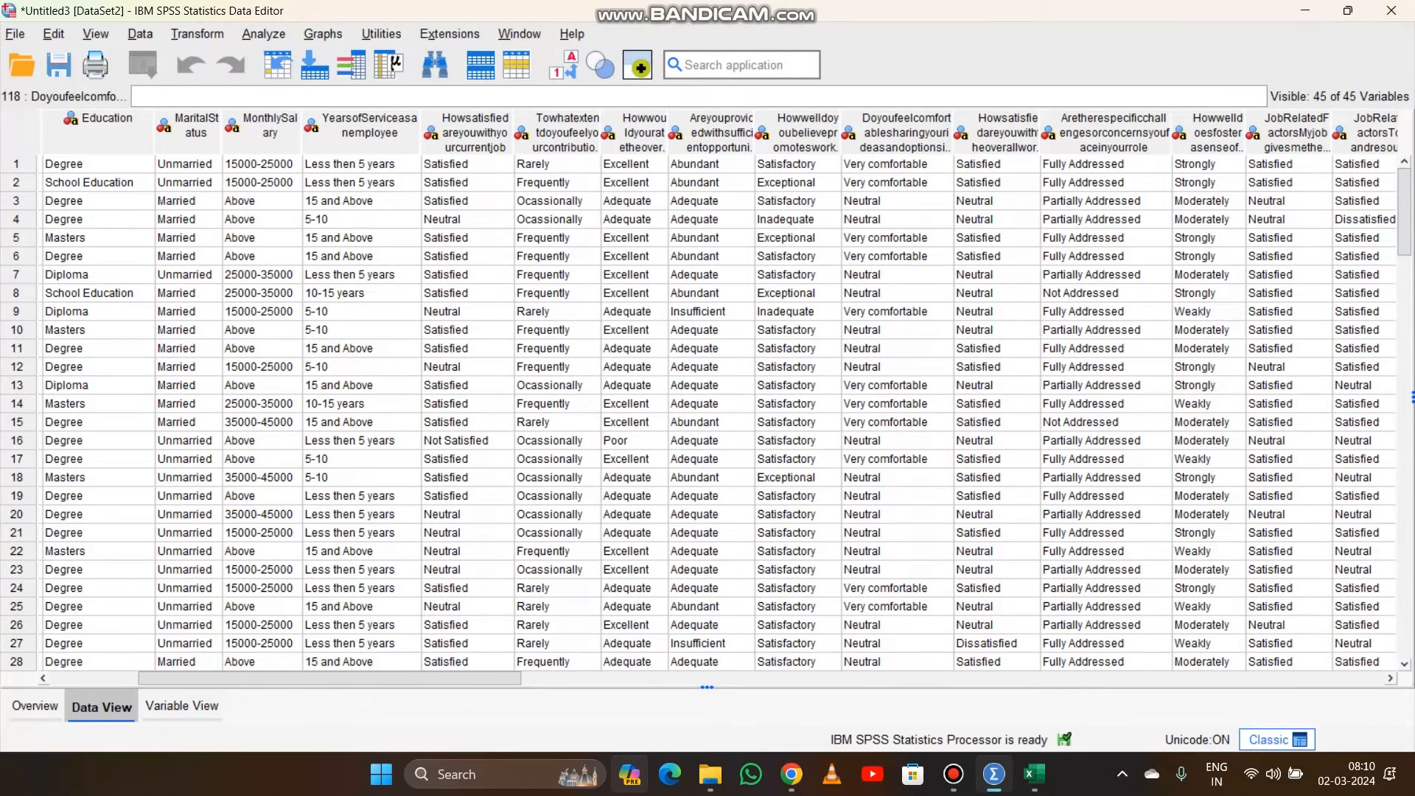
left_click(264, 34)
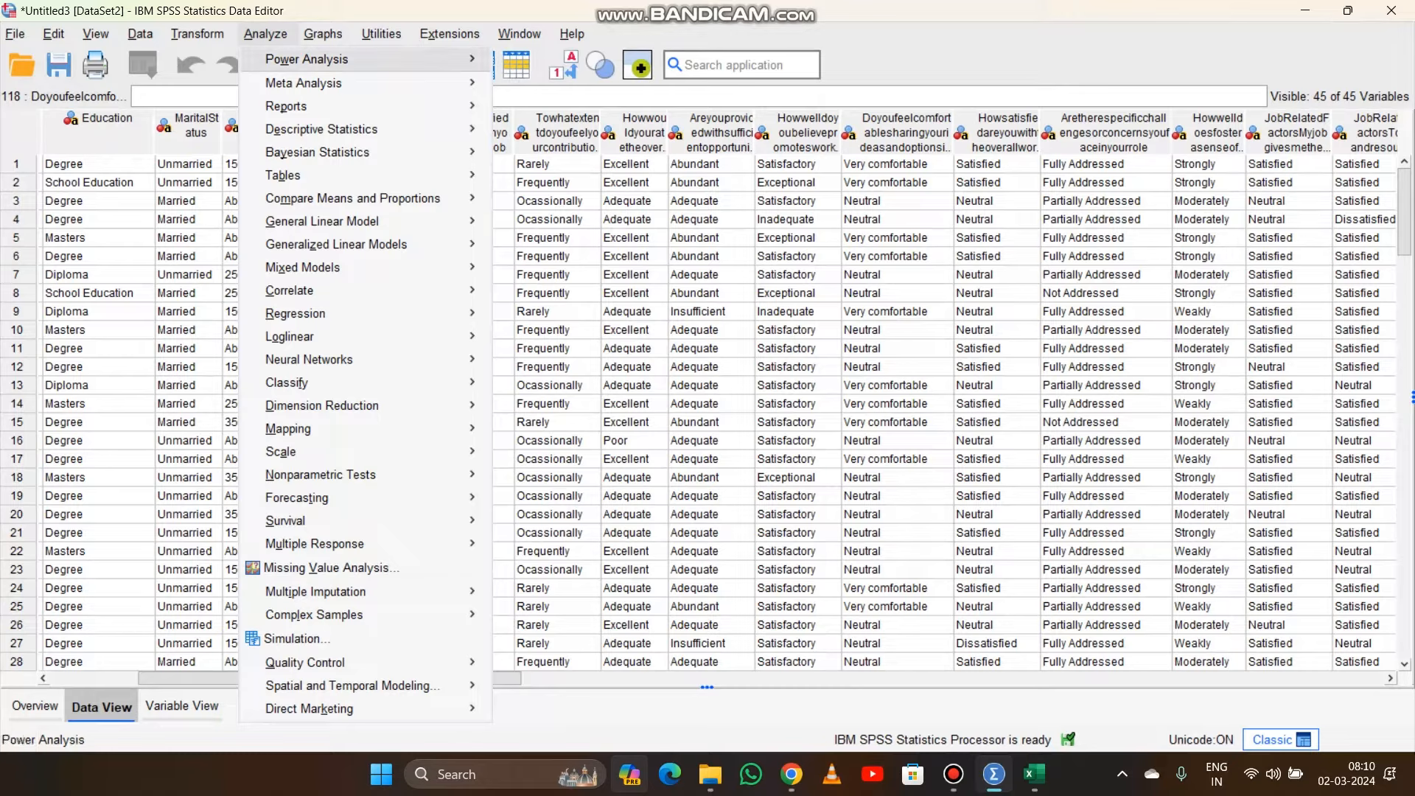
mouse_move(322, 129)
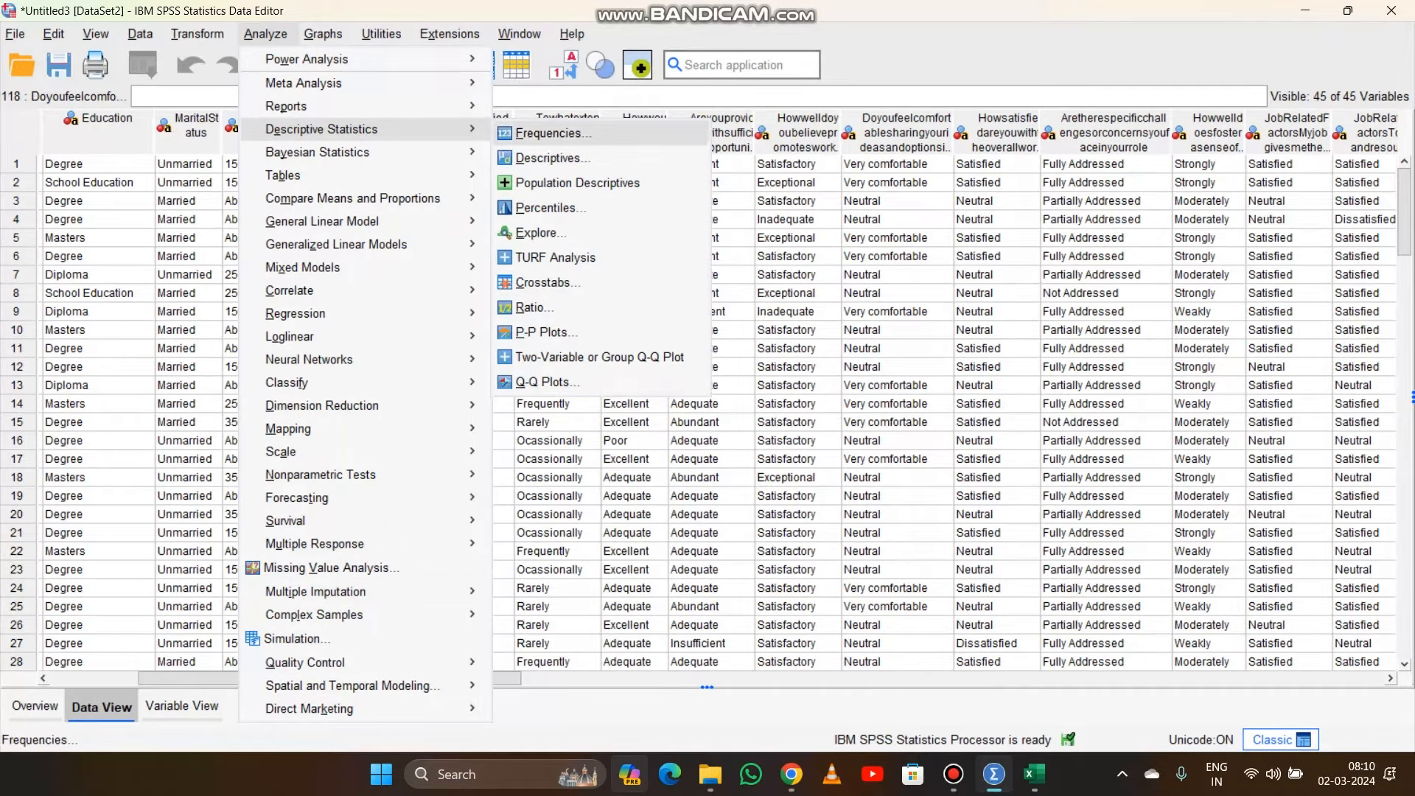
key("Return")
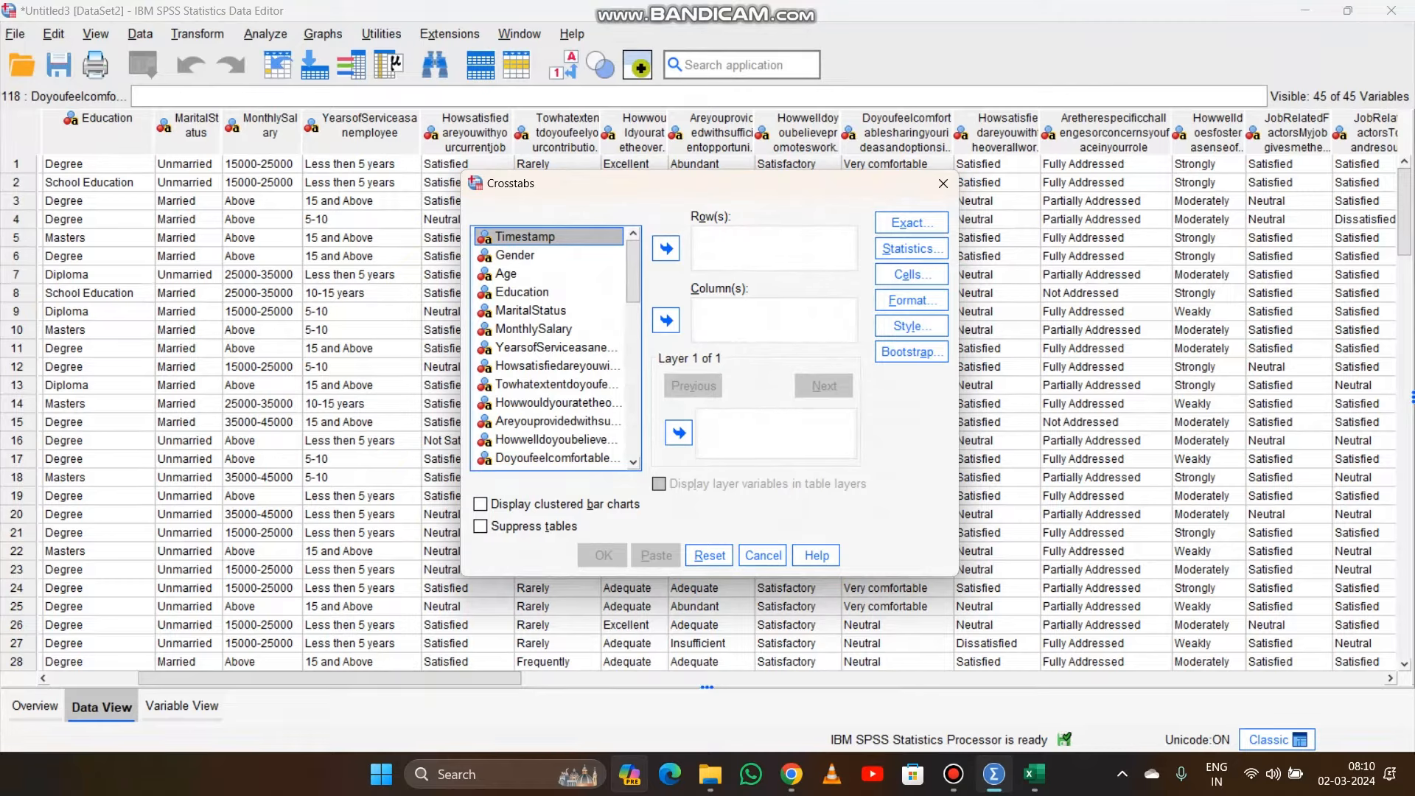
left_click(515, 255)
left_click(666, 249)
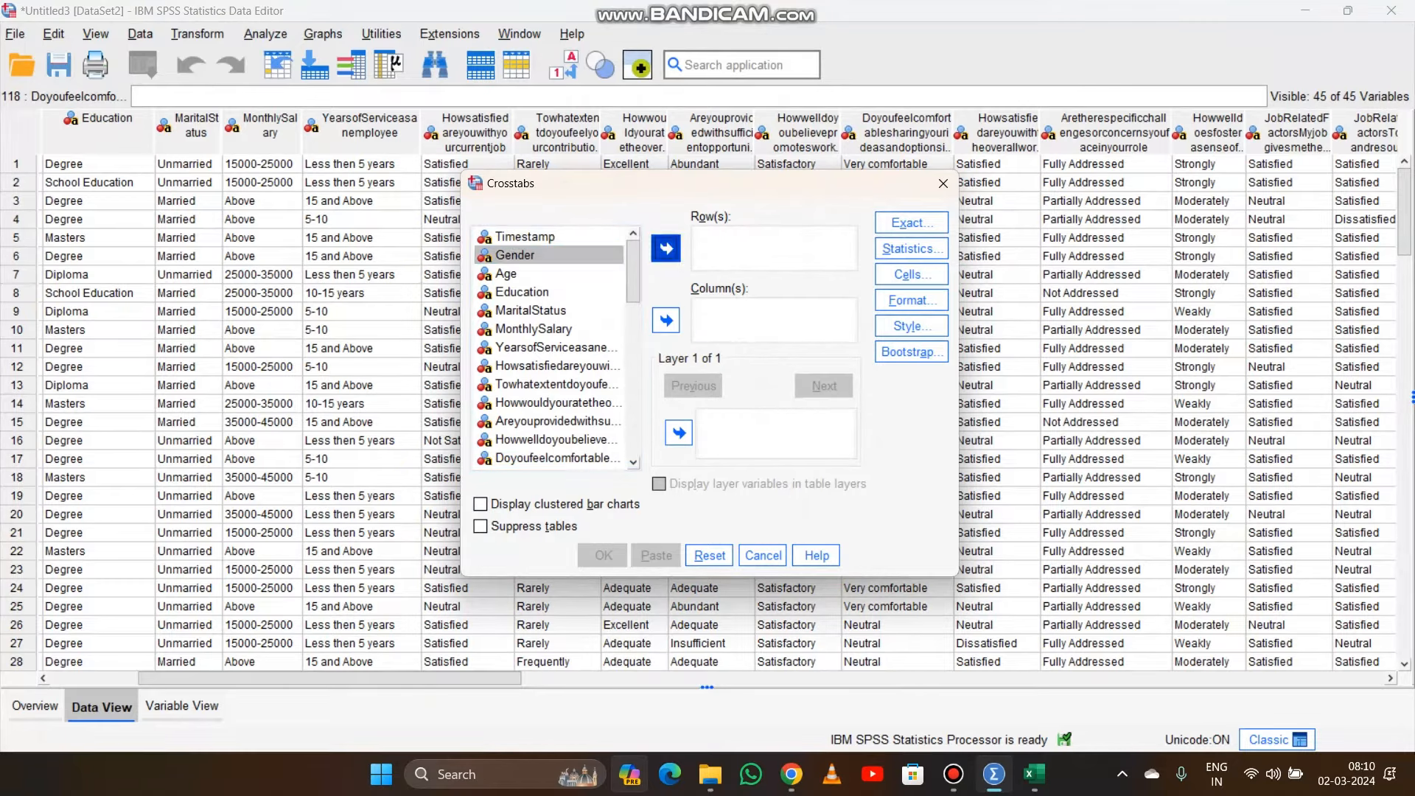
left_click(557, 347)
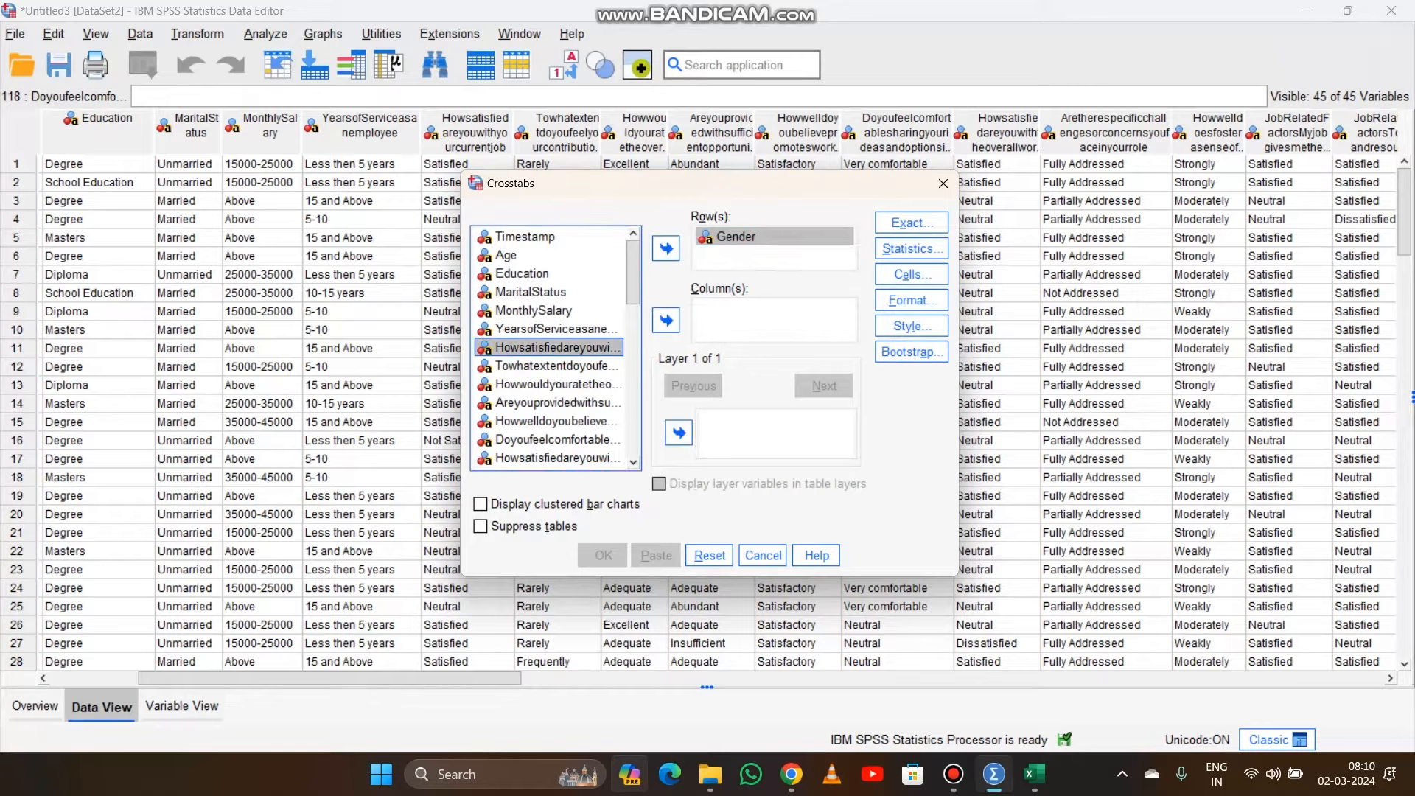
left_click(666, 320)
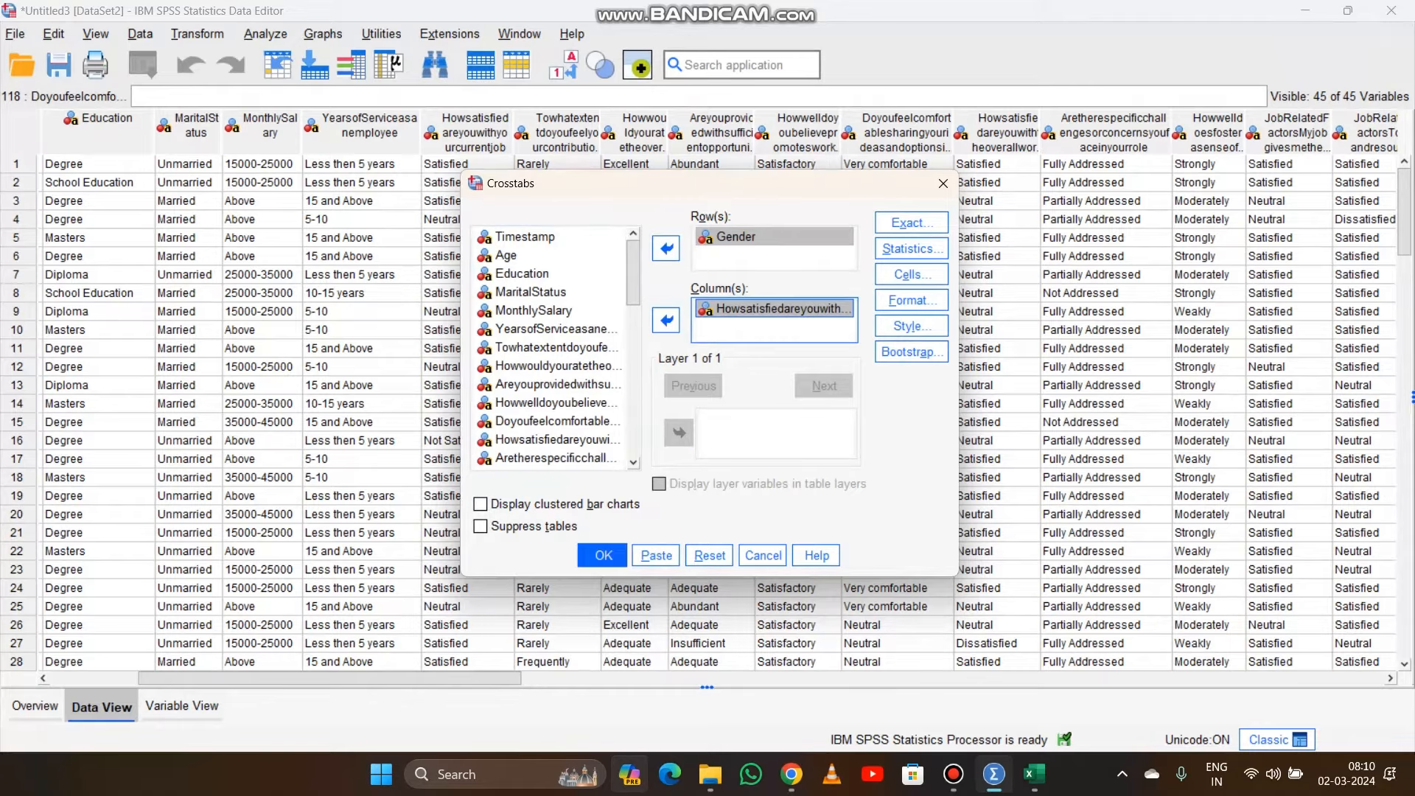
Include the Chi-square and Phi and Cramer's V statistics and run the crosstabulation
left_click(911, 249)
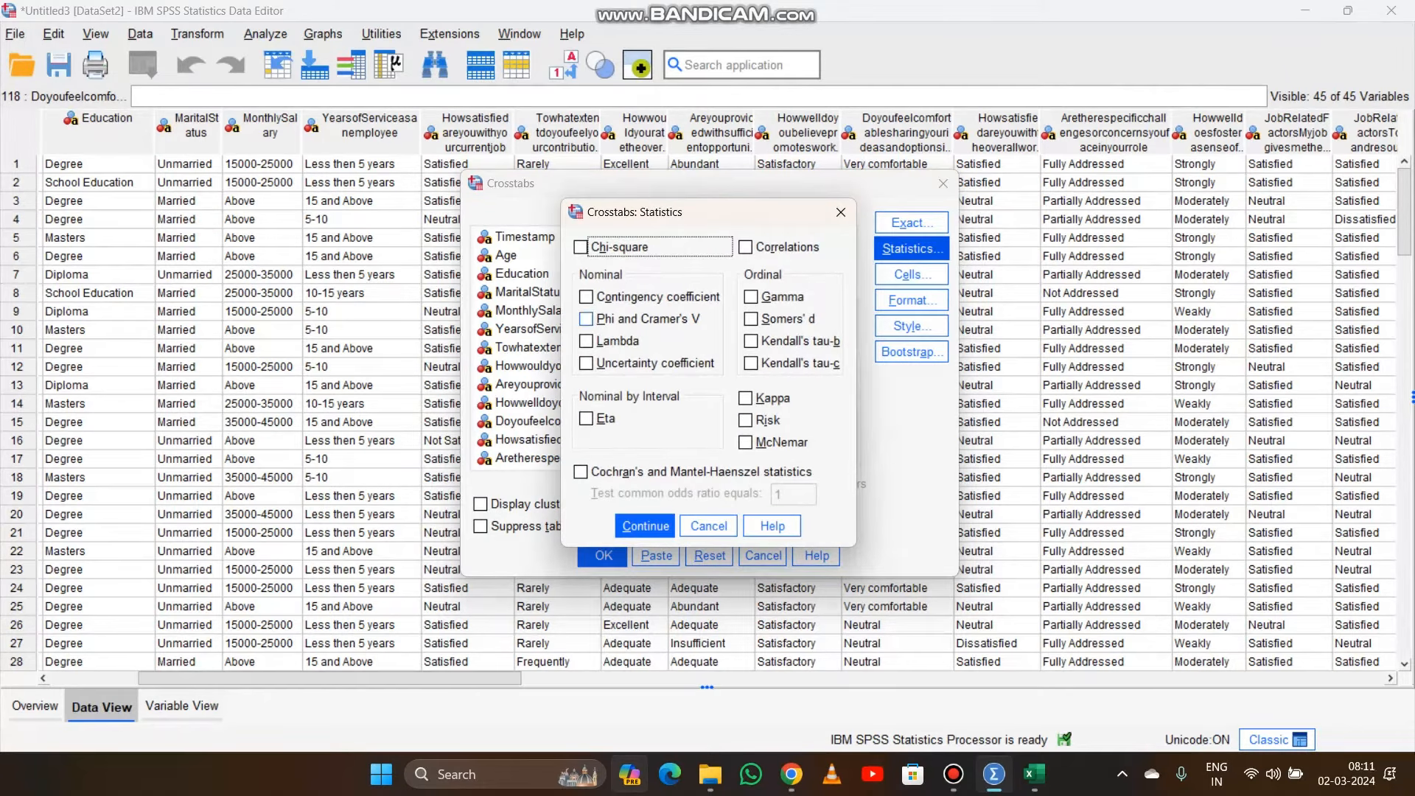
left_click(587, 318)
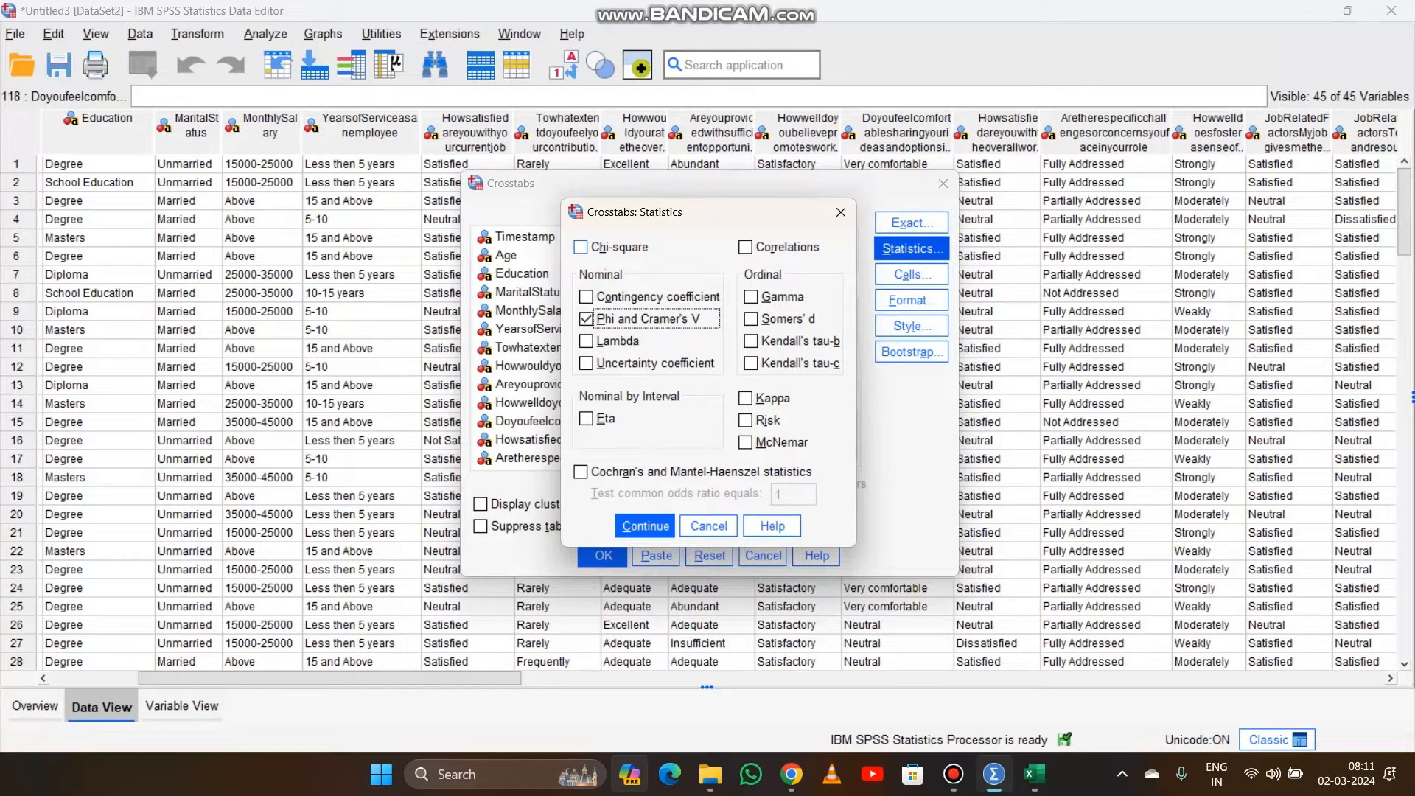
left_click(581, 247)
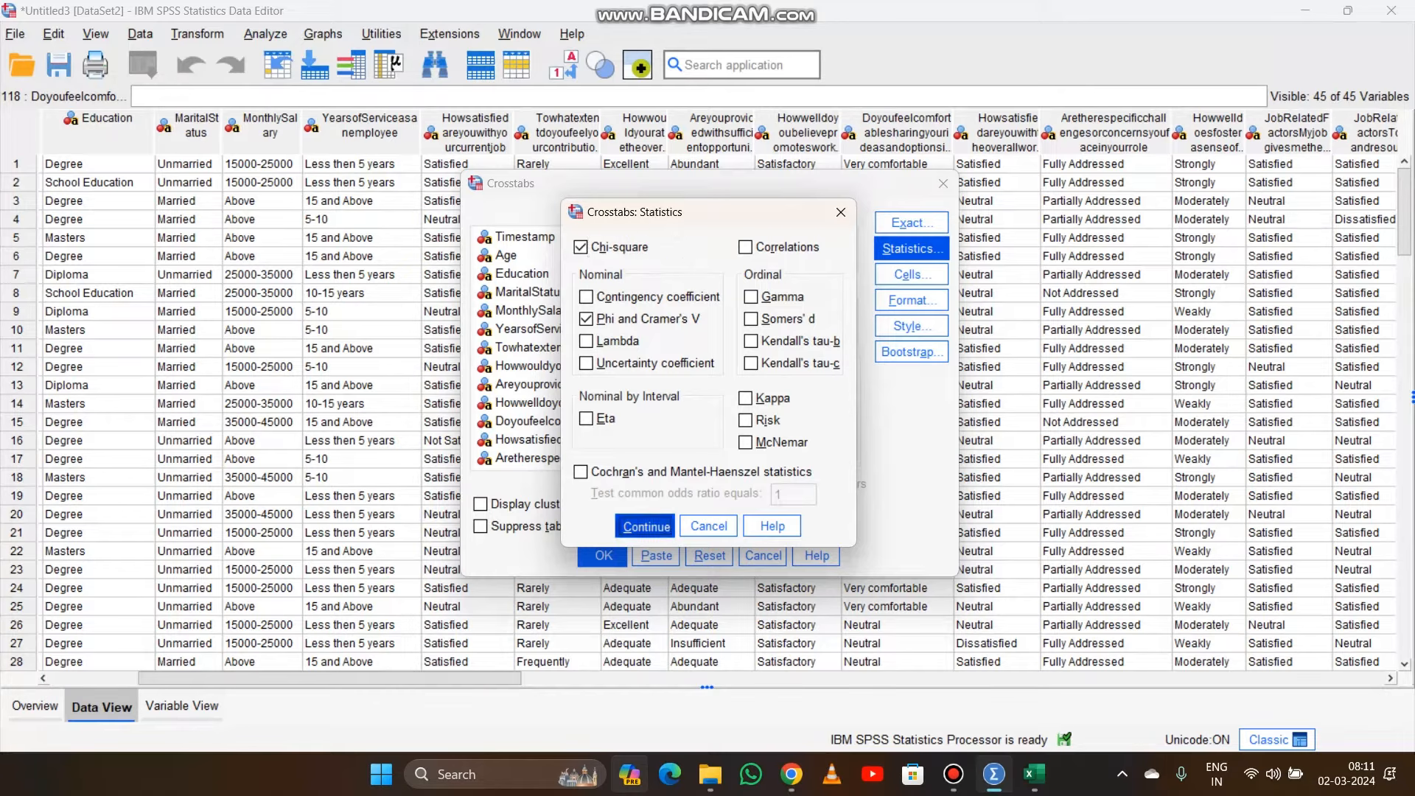
left_click(645, 525)
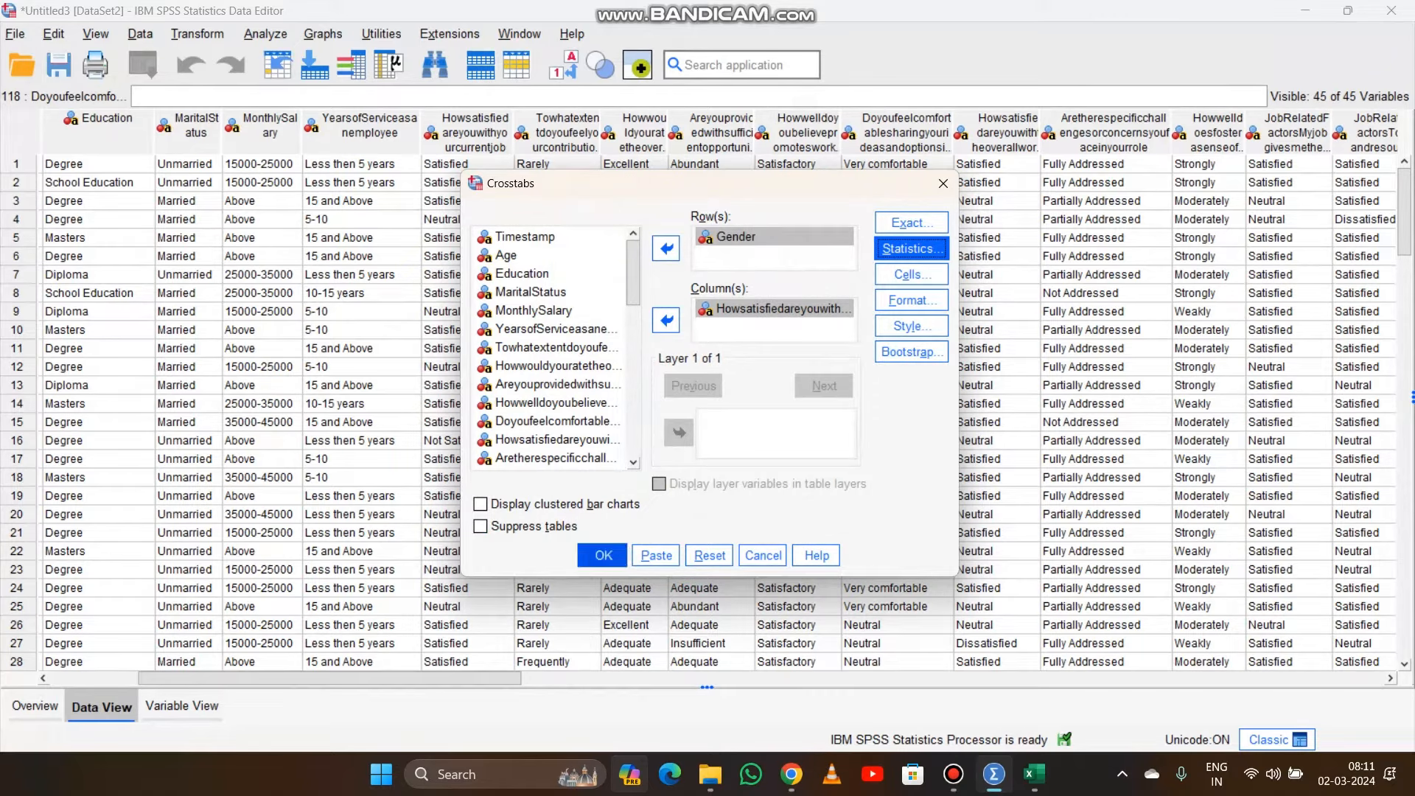
left_click(604, 555)
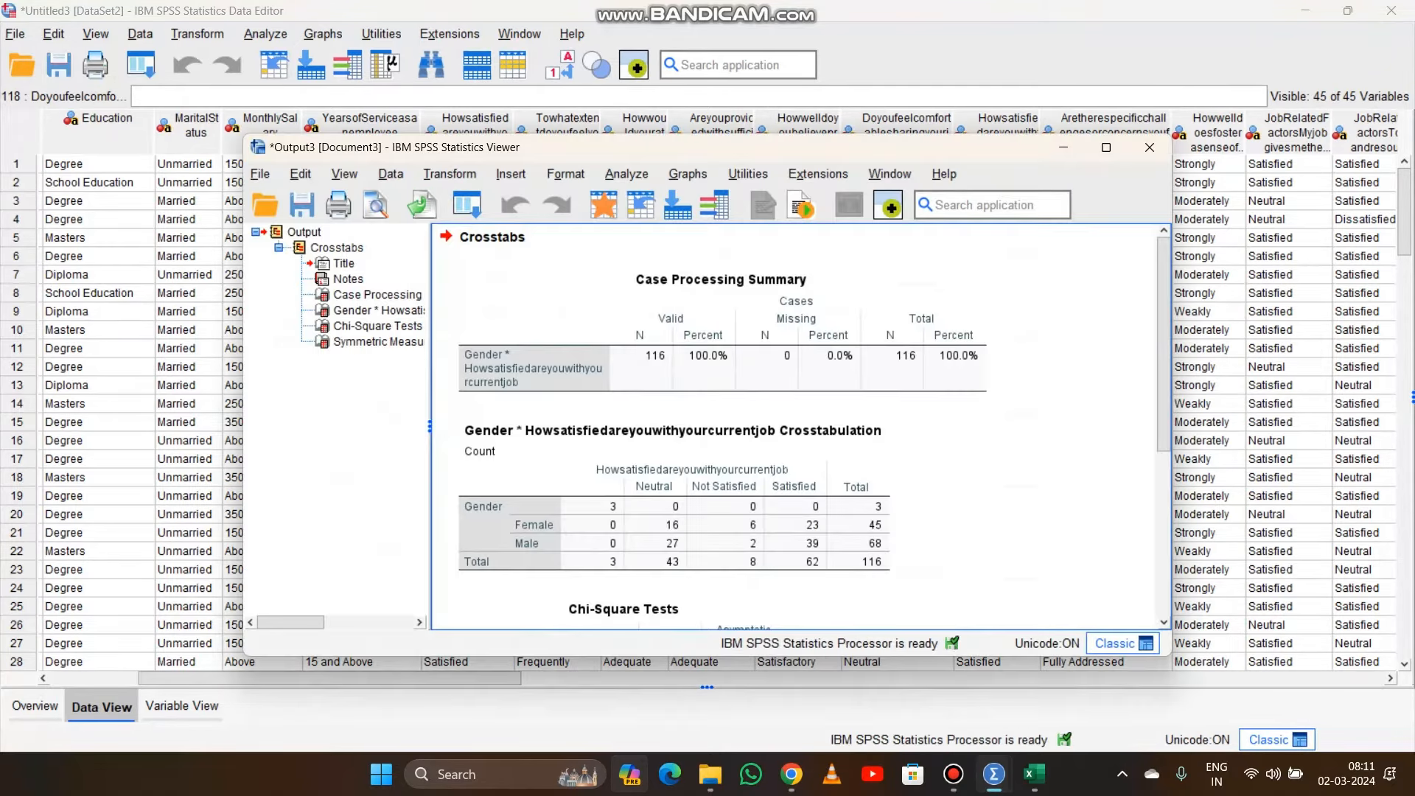
Maximize the output viewer and examine the Case Processing Summary, Gender crosstabulation, Chi-Square Tests and Symmetric Measures tables
left_click(1107, 147)
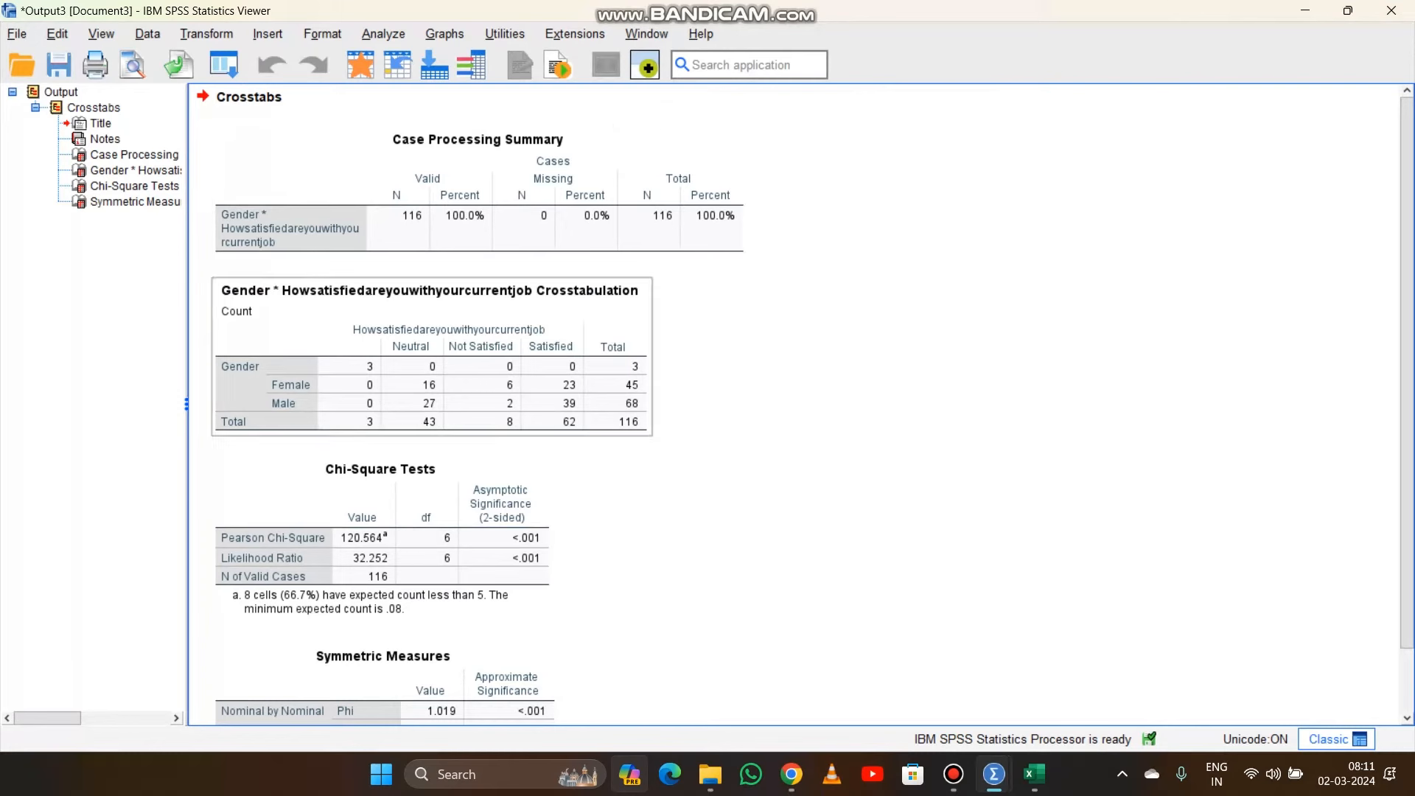
left_click(479, 191)
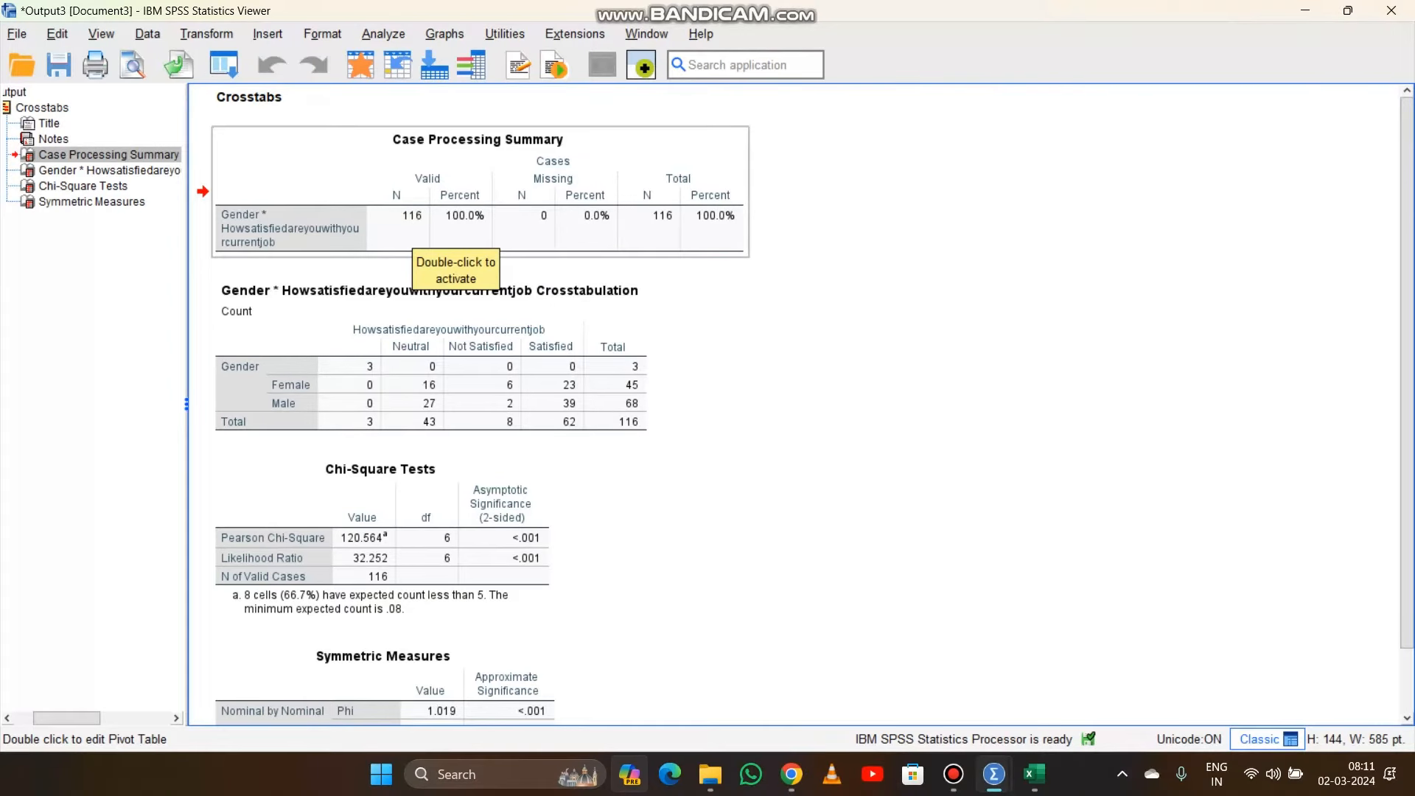
left_click(708, 324)
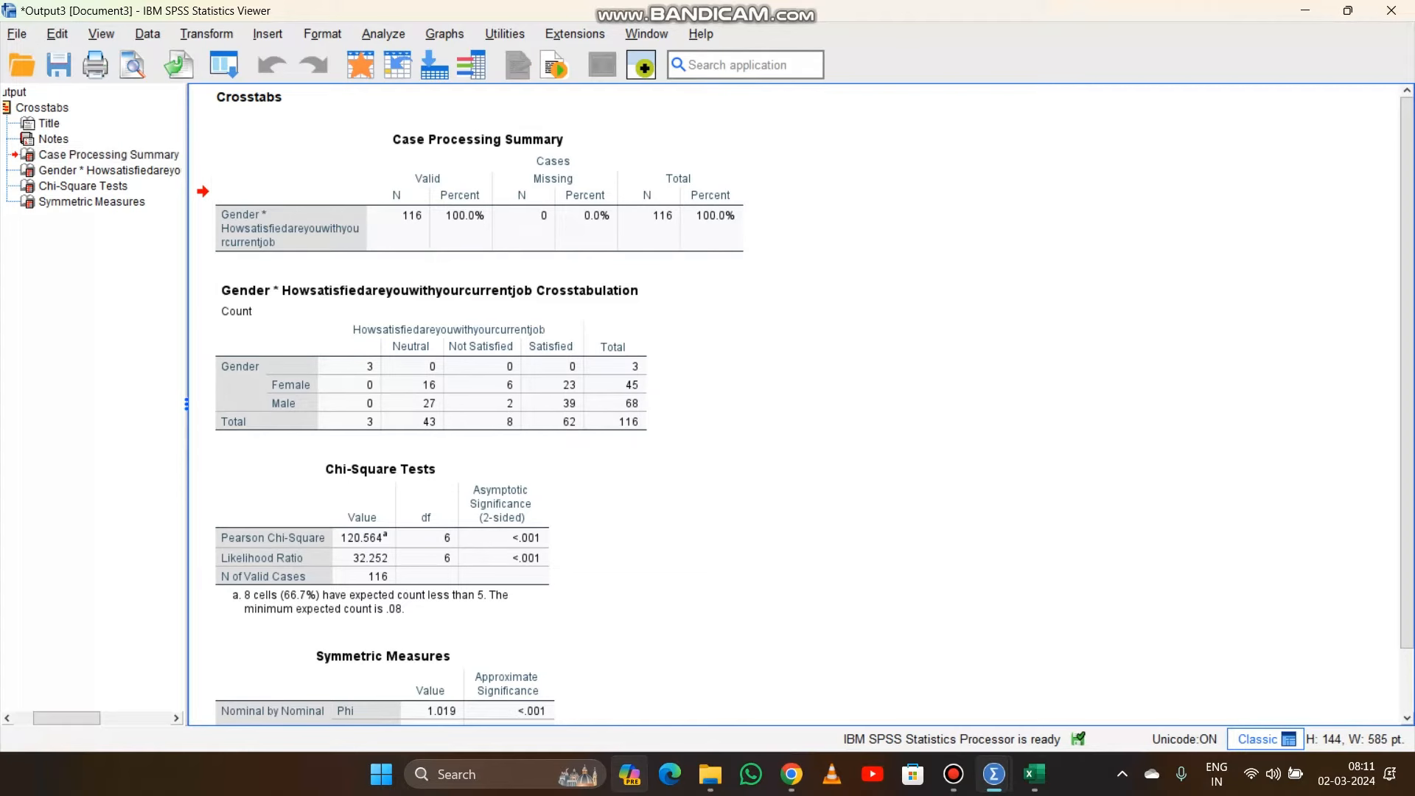
left_click(472, 369)
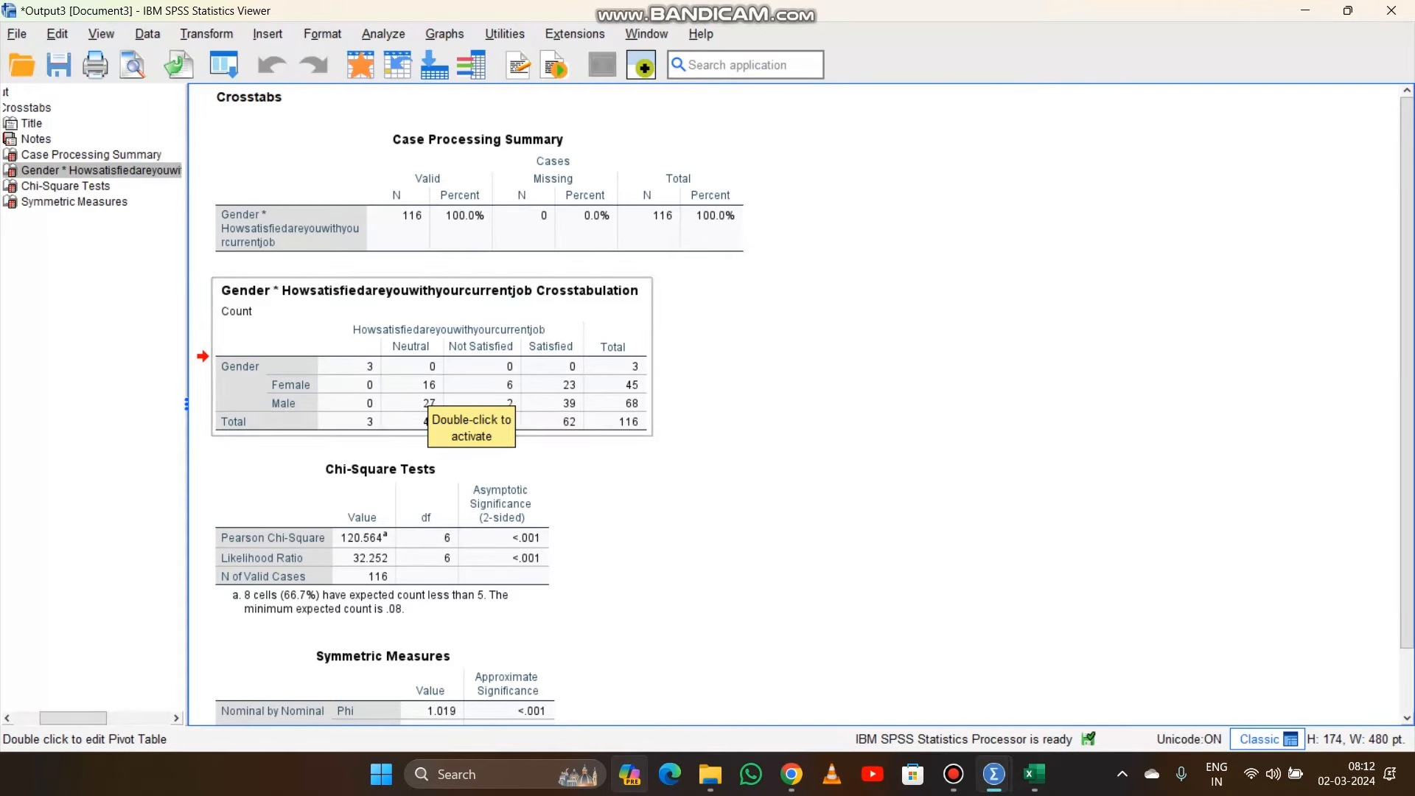
scroll(457, 405, "down", 3)
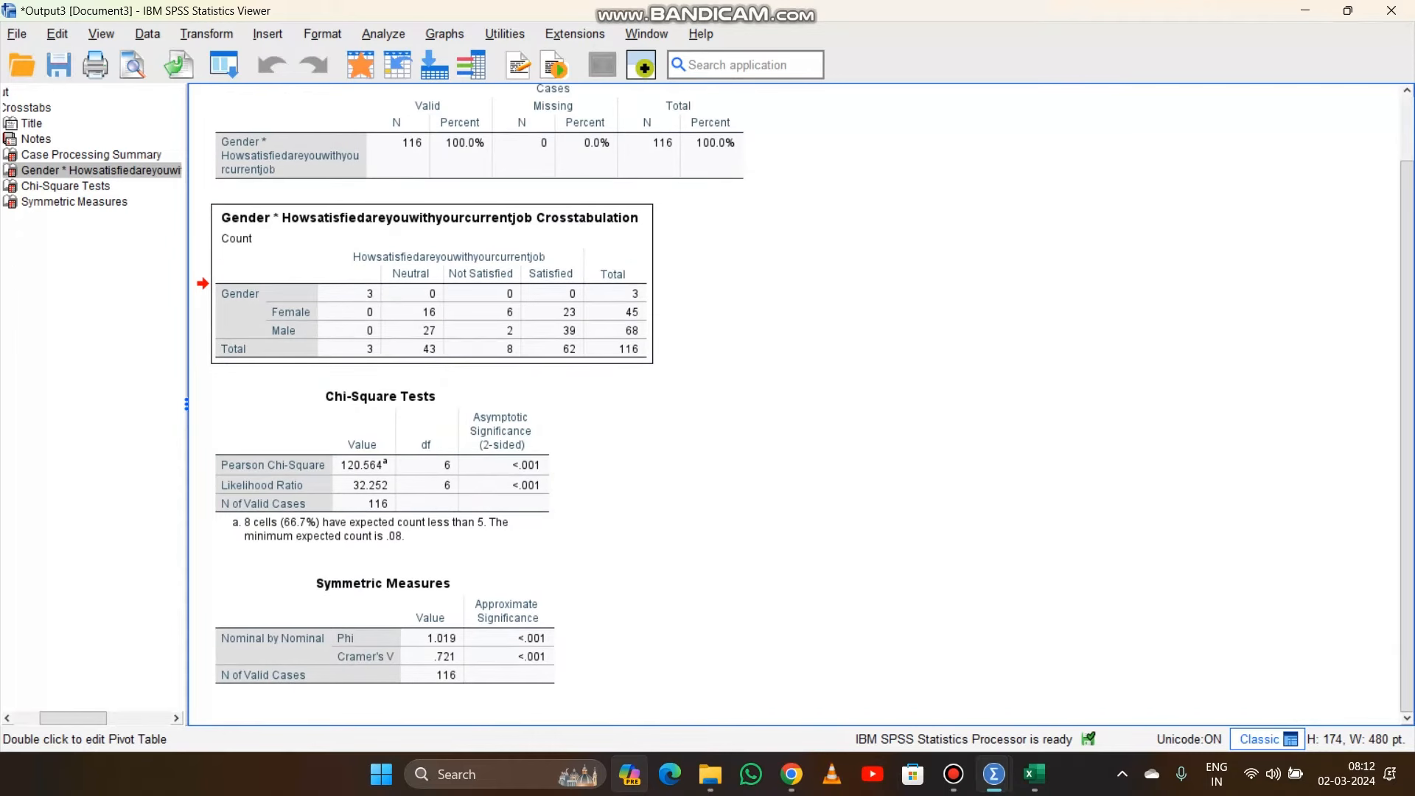
left_click(383, 467)
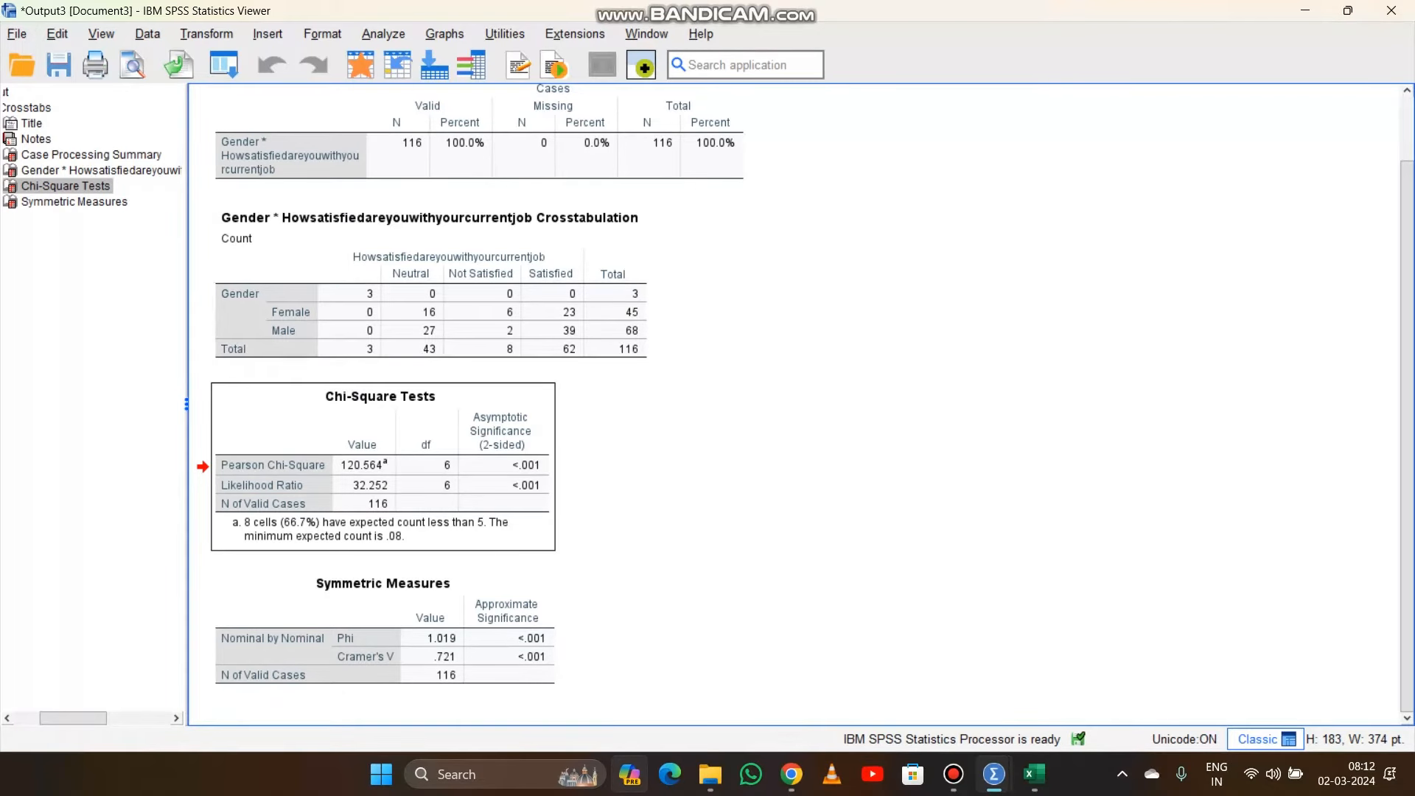
scroll(472, 413, "up", 2)
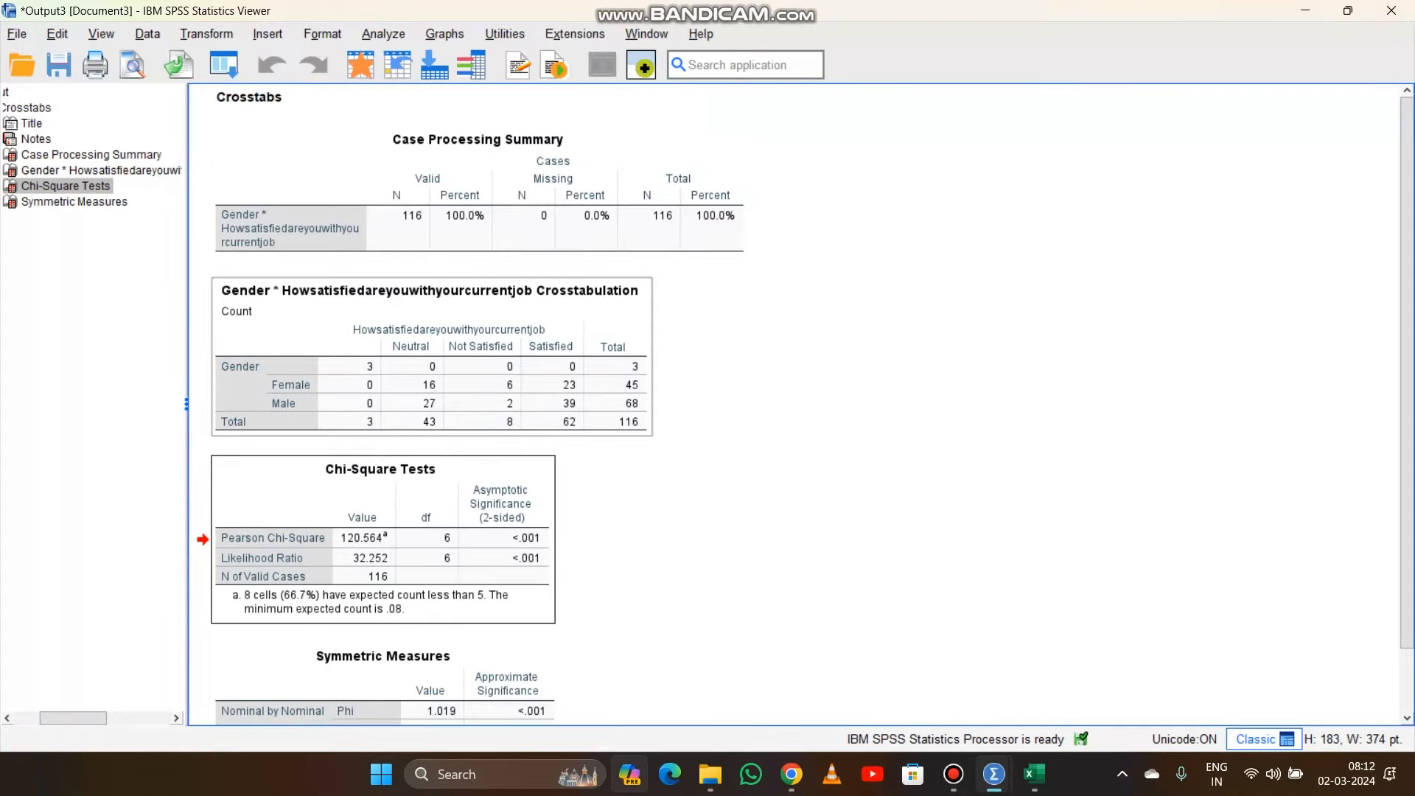
left_click(774, 398)
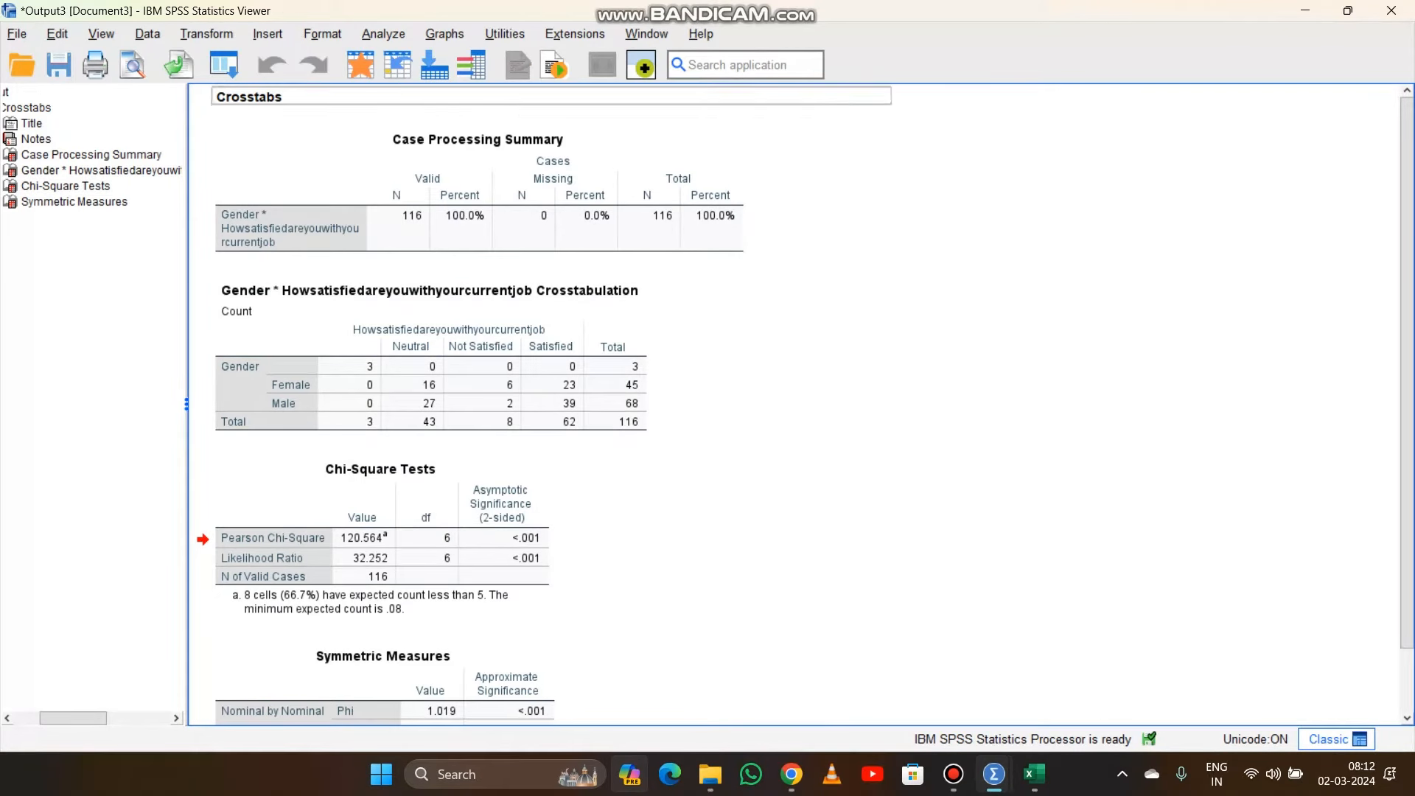
Set up a Bivariate Correlations analysis with ScaleofJobSatisfactioninOpportunity and ScaleofutilizationofskillsinJob as the variables
left_click(383, 34)
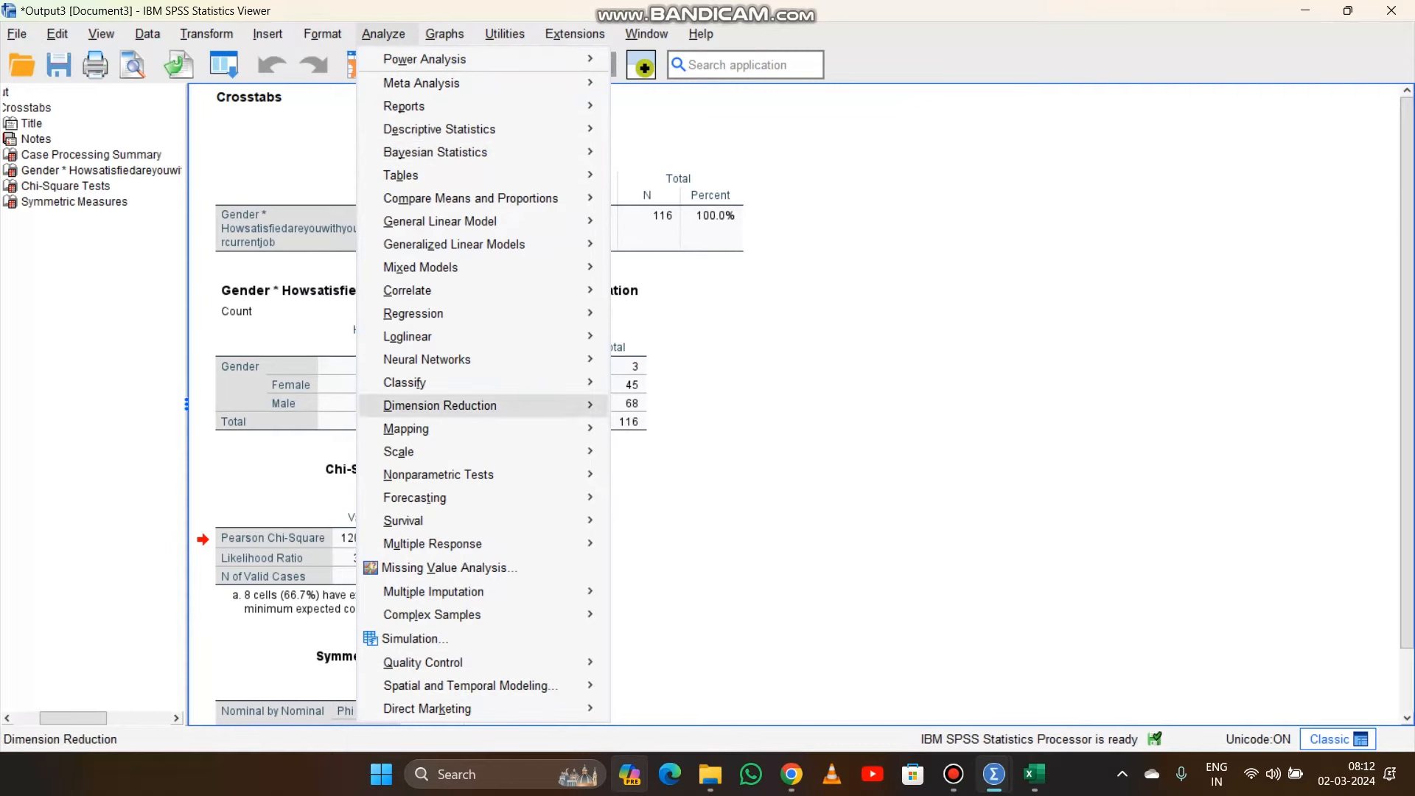
mouse_move(408, 290)
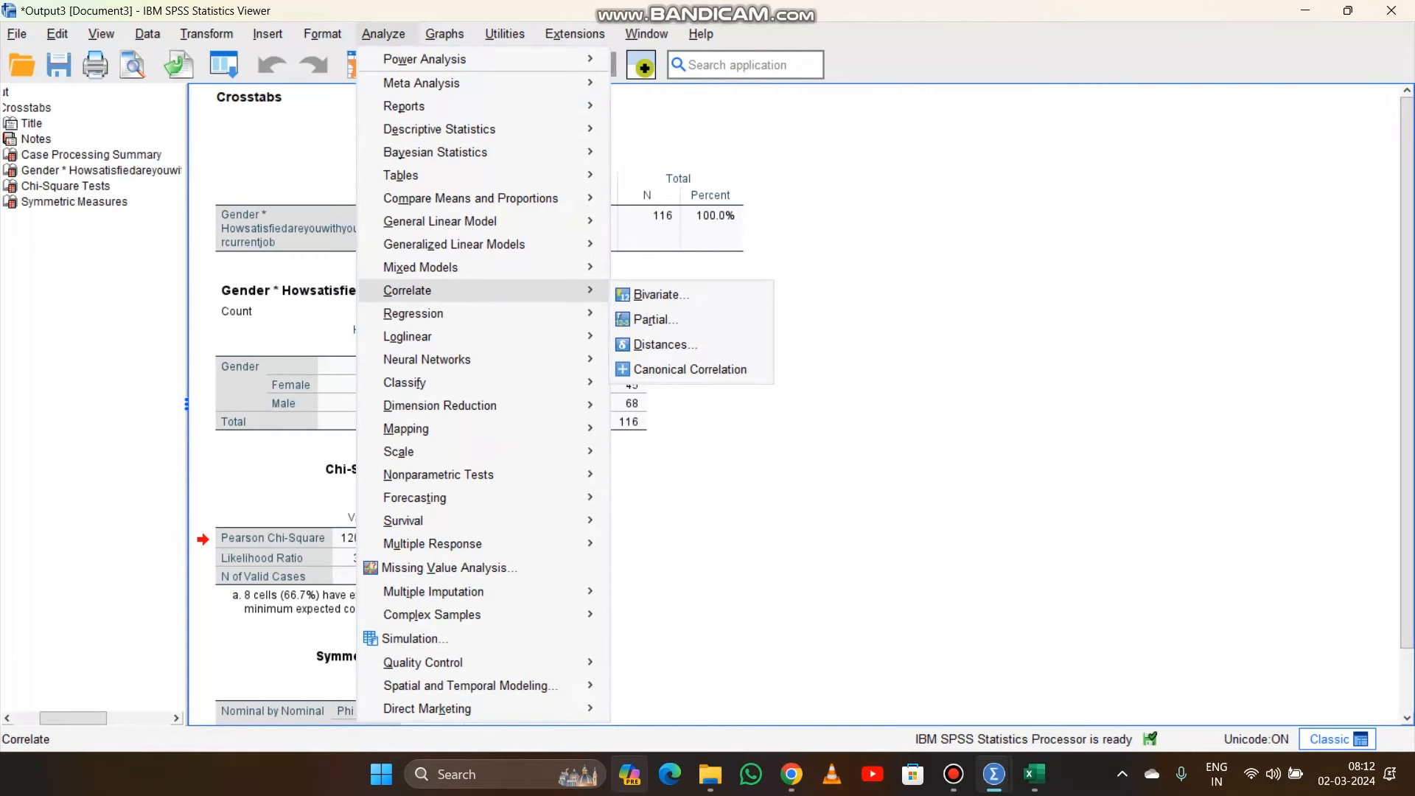
left_click(656, 294)
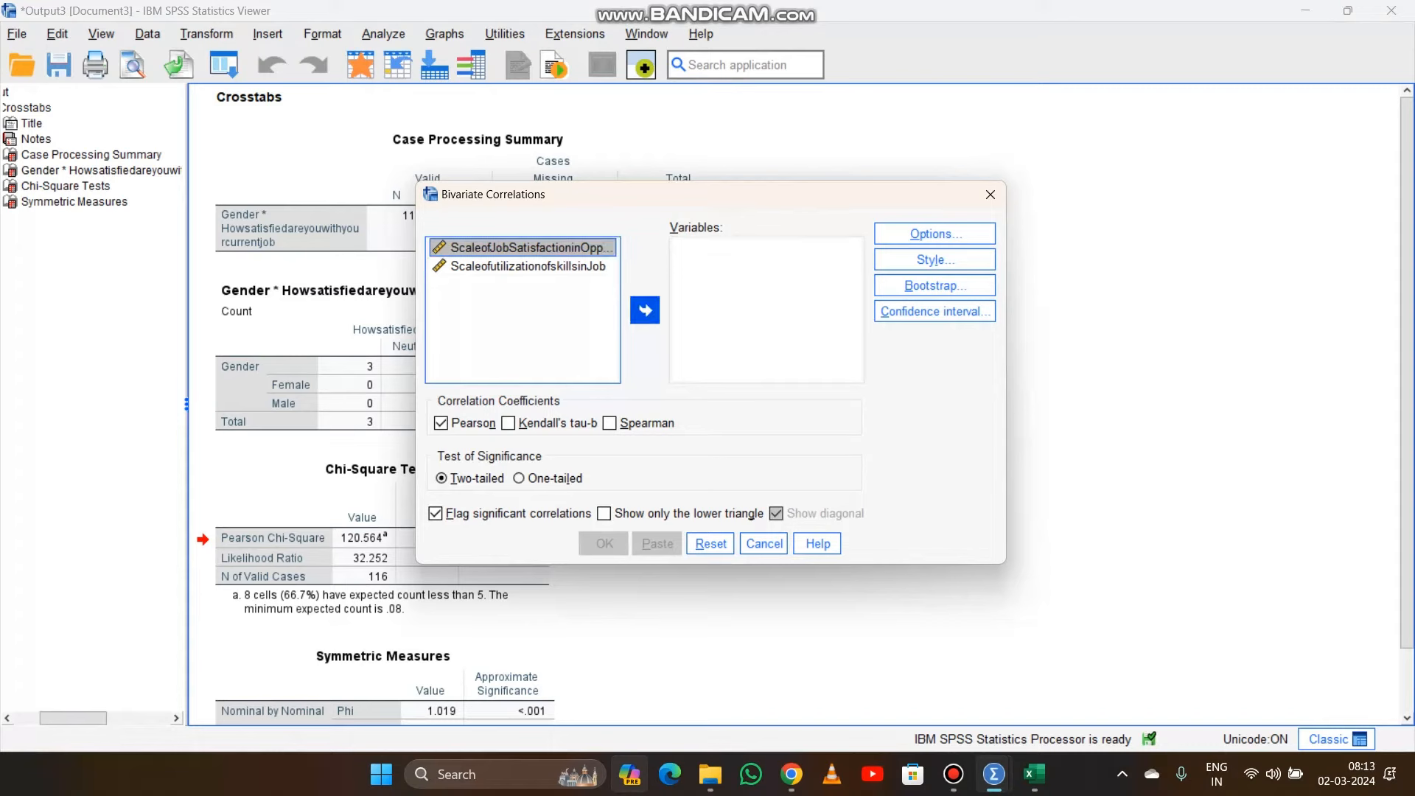
left_click(645, 310)
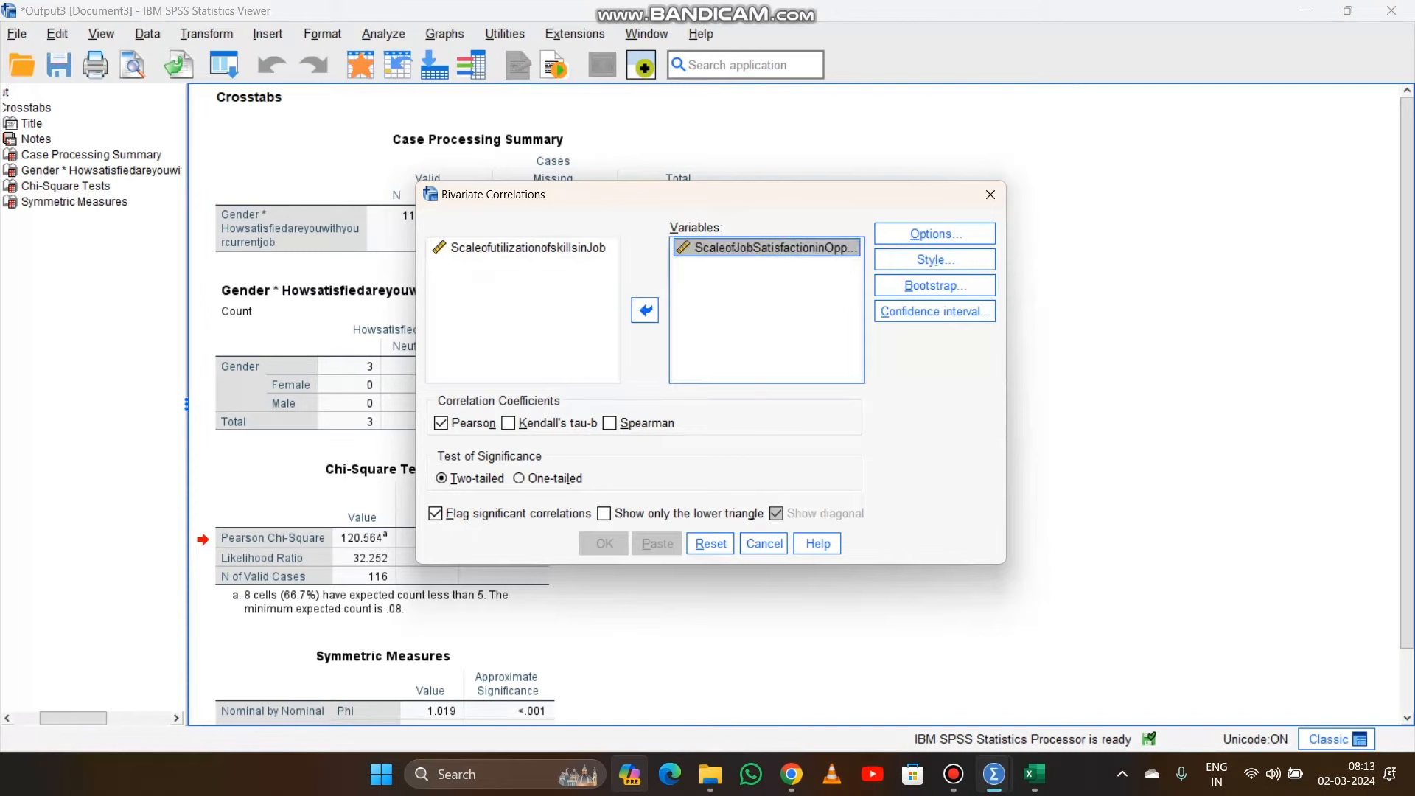
left_click(528, 247)
left_click(645, 311)
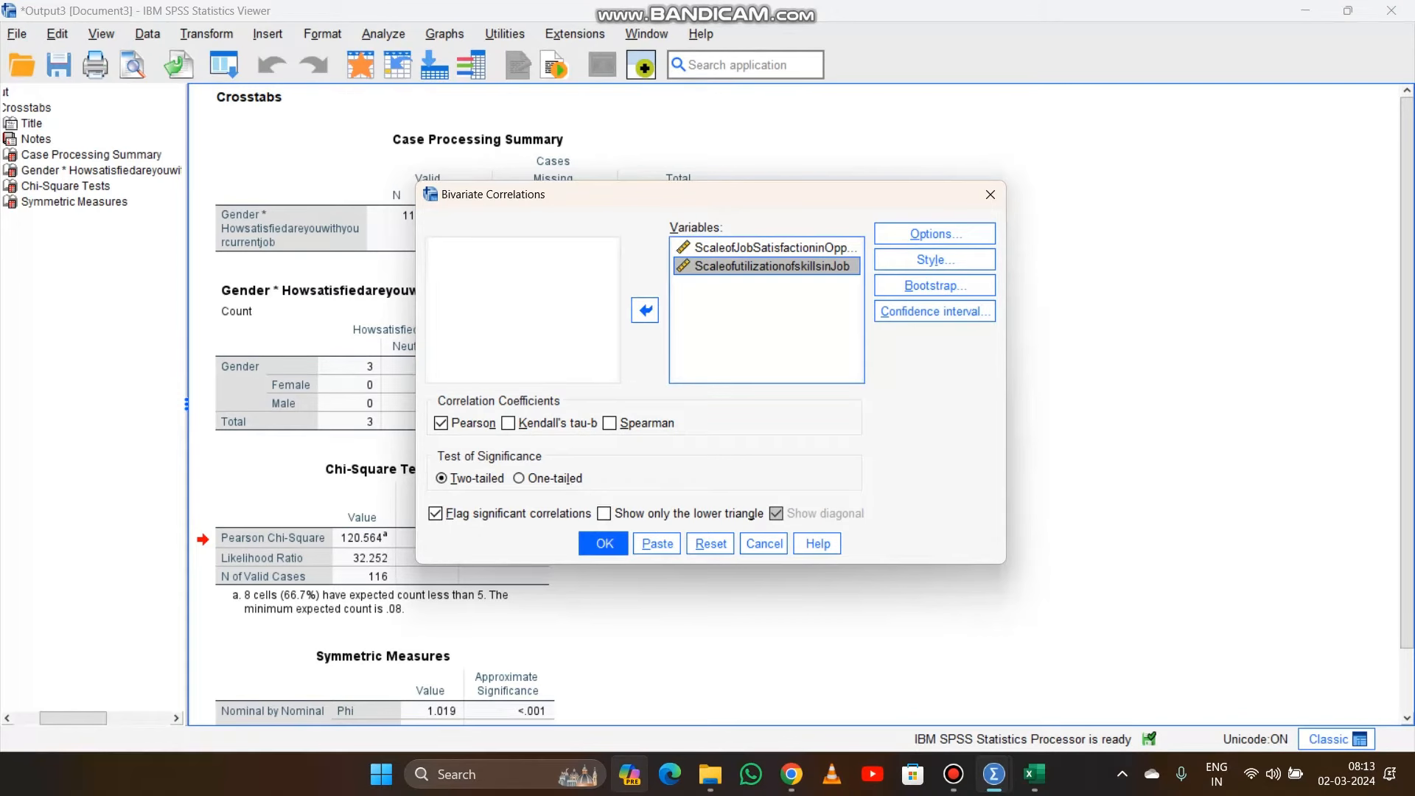
Review the table style and correlation options without altering them, and run the two-tailed Pearson correlation
left_click(932, 259)
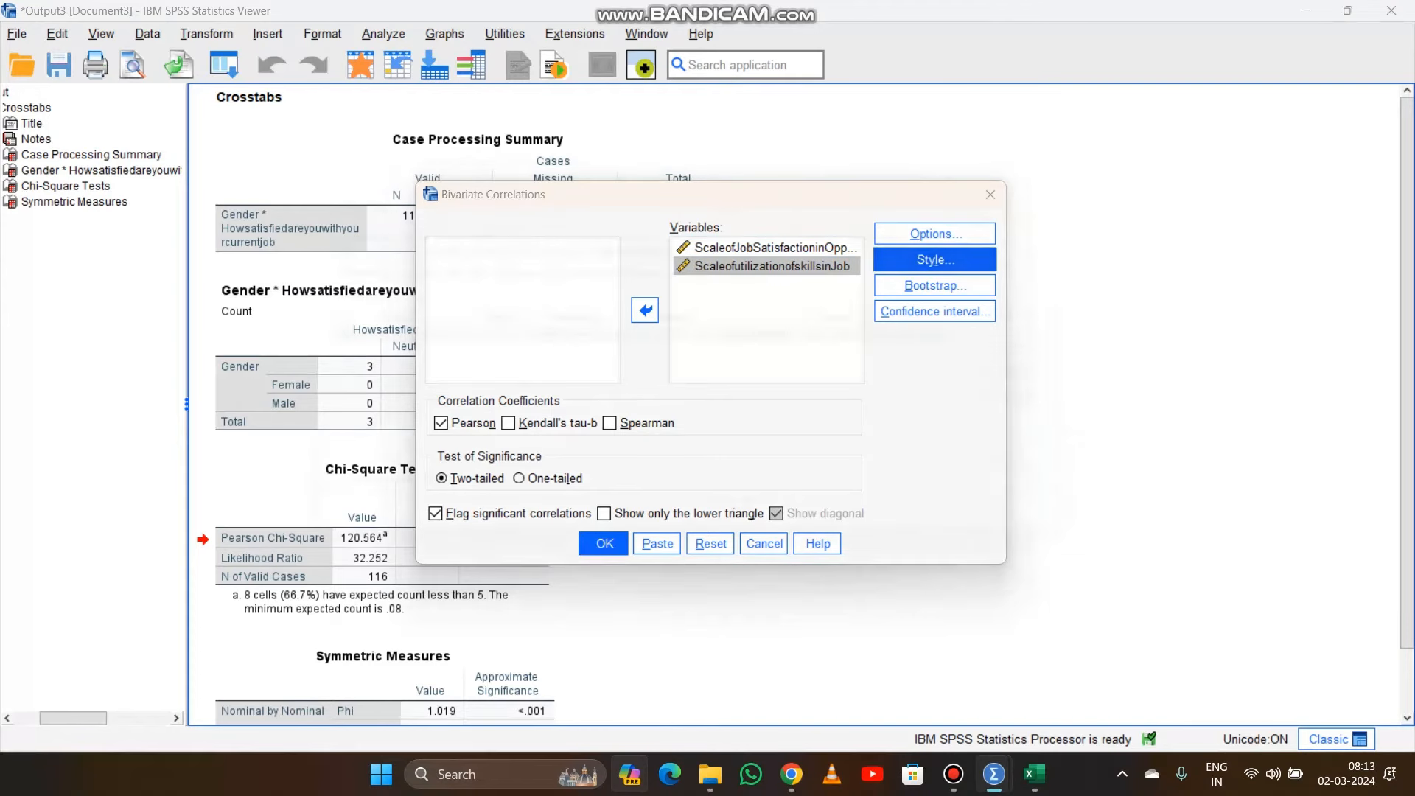
left_click(1133, 191)
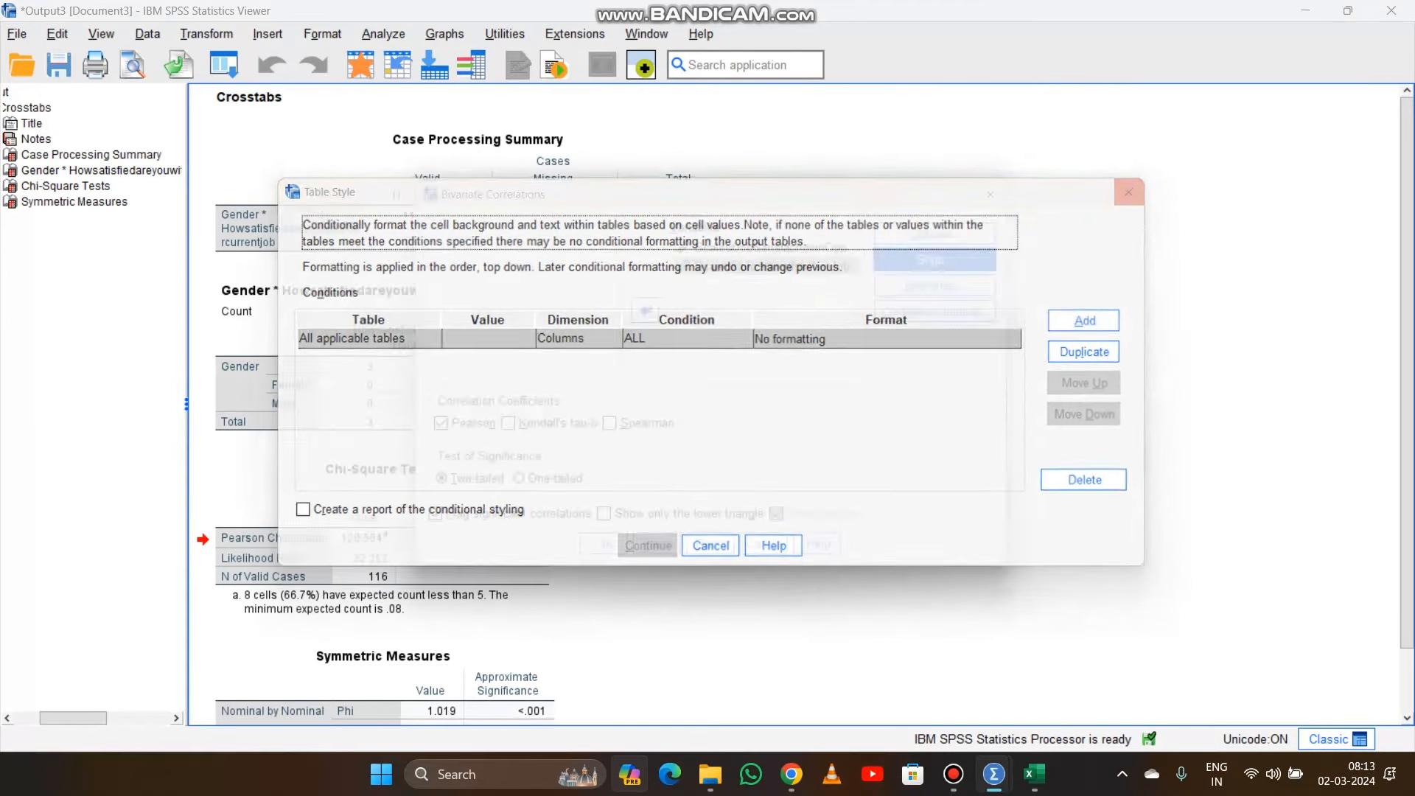
left_click(936, 234)
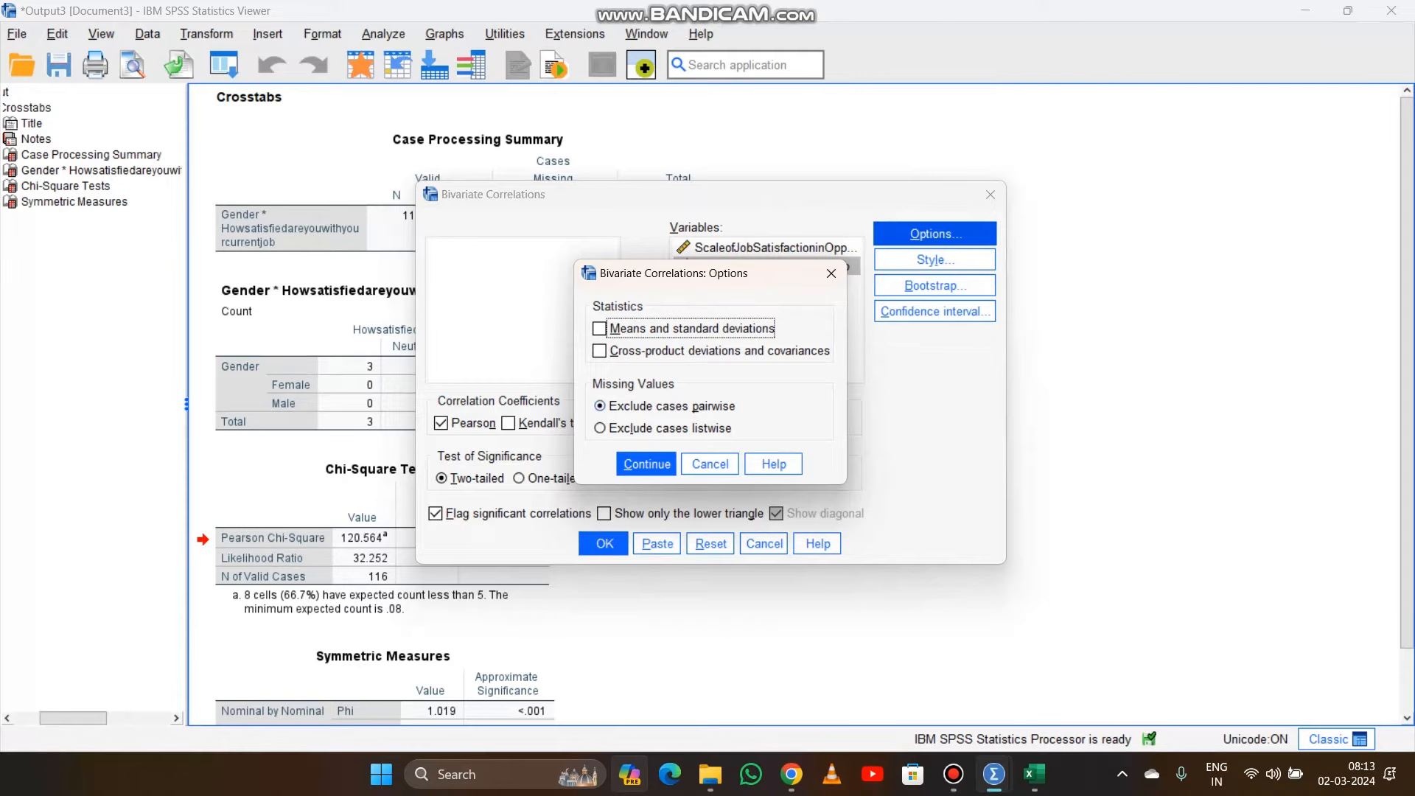
left_click(831, 273)
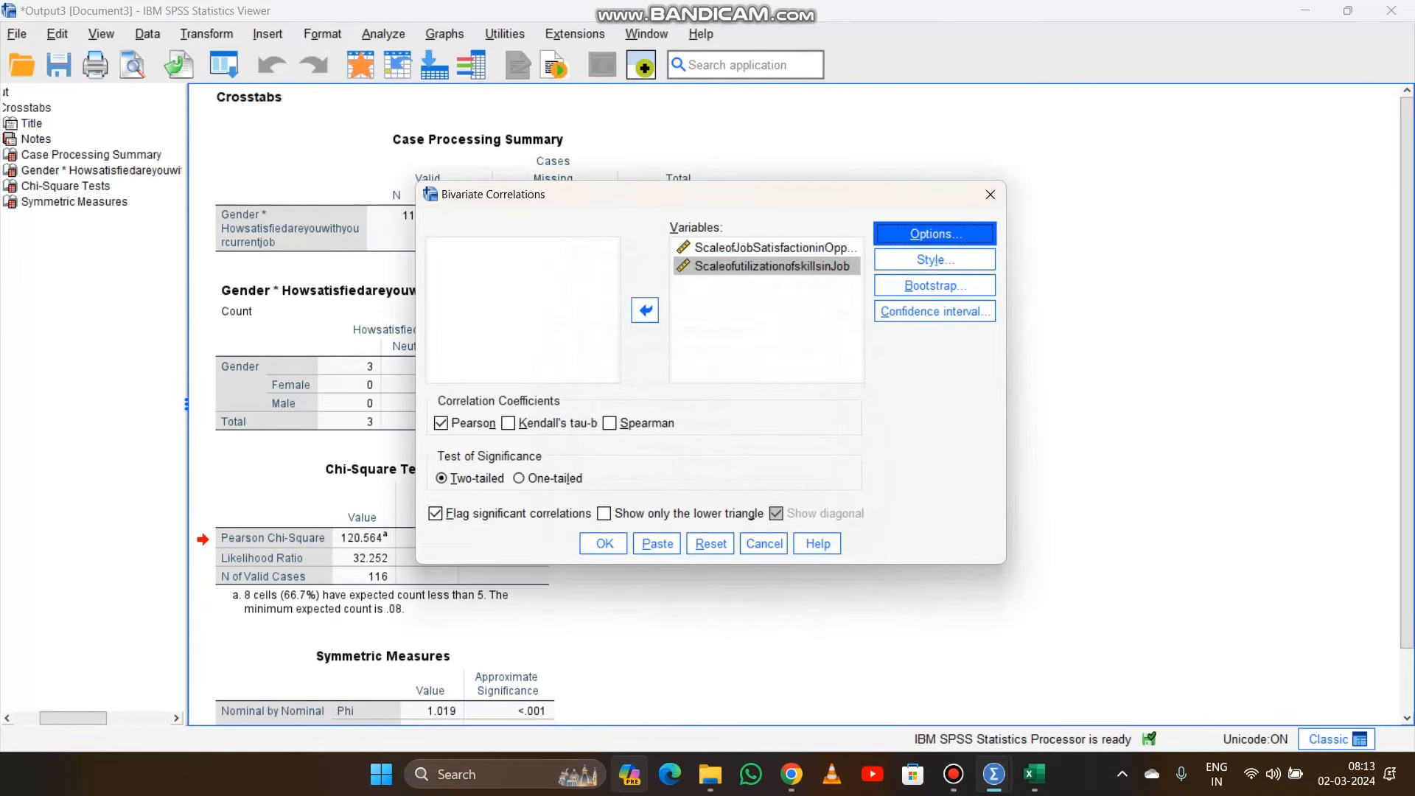
left_click(605, 543)
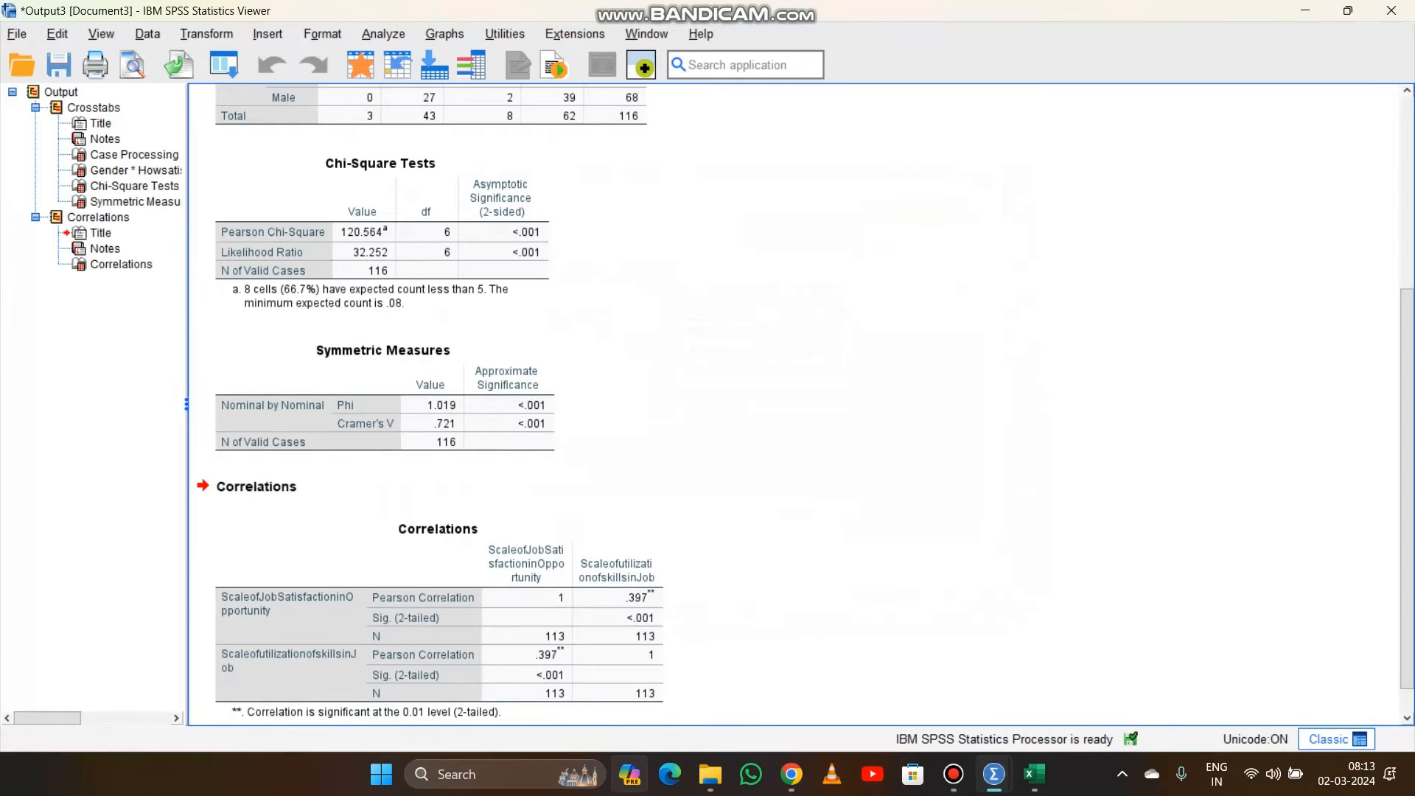
Examine the Correlations table for the Pearson coefficient, two-tailed significance and N of the two scale variables
left_click(98, 217)
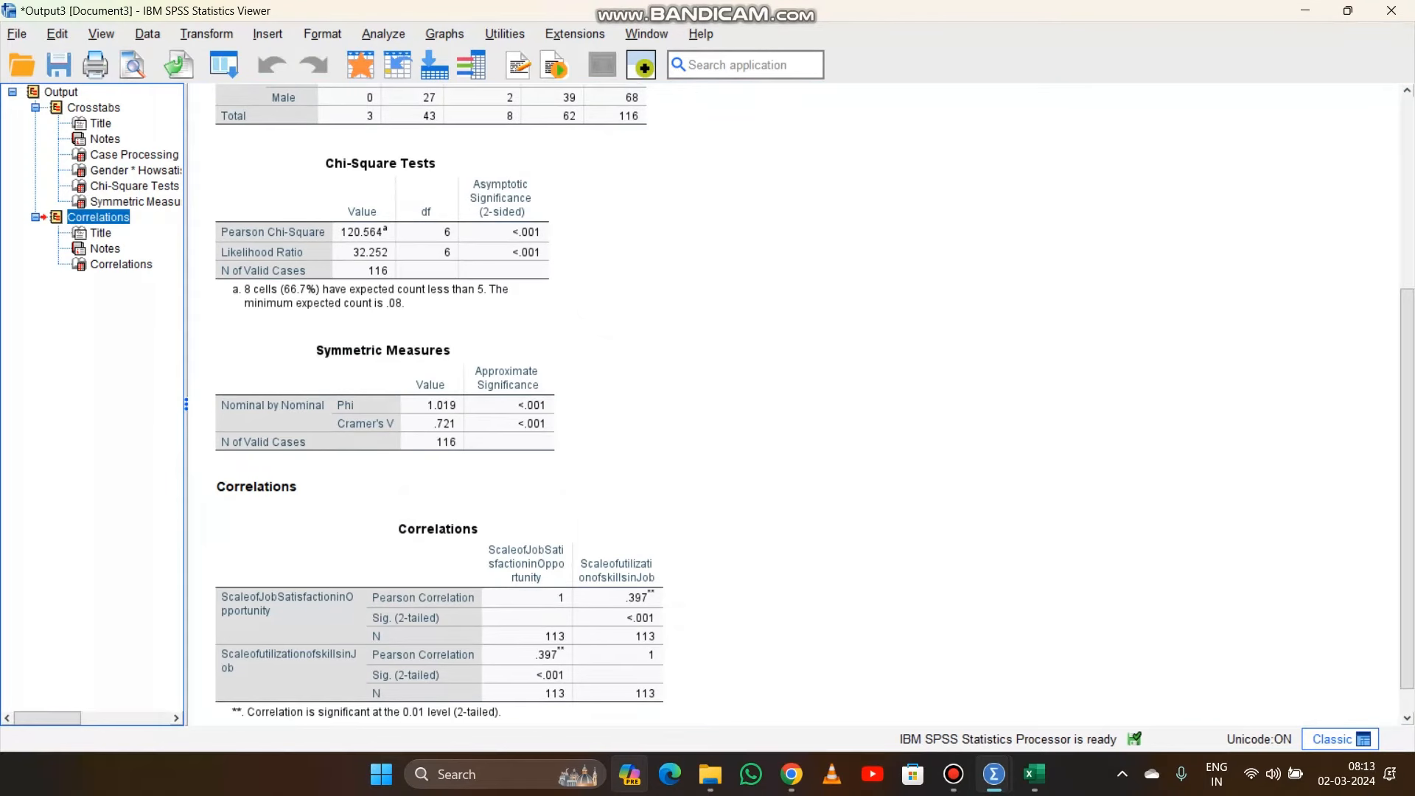
scroll(793, 404, "down", 1)
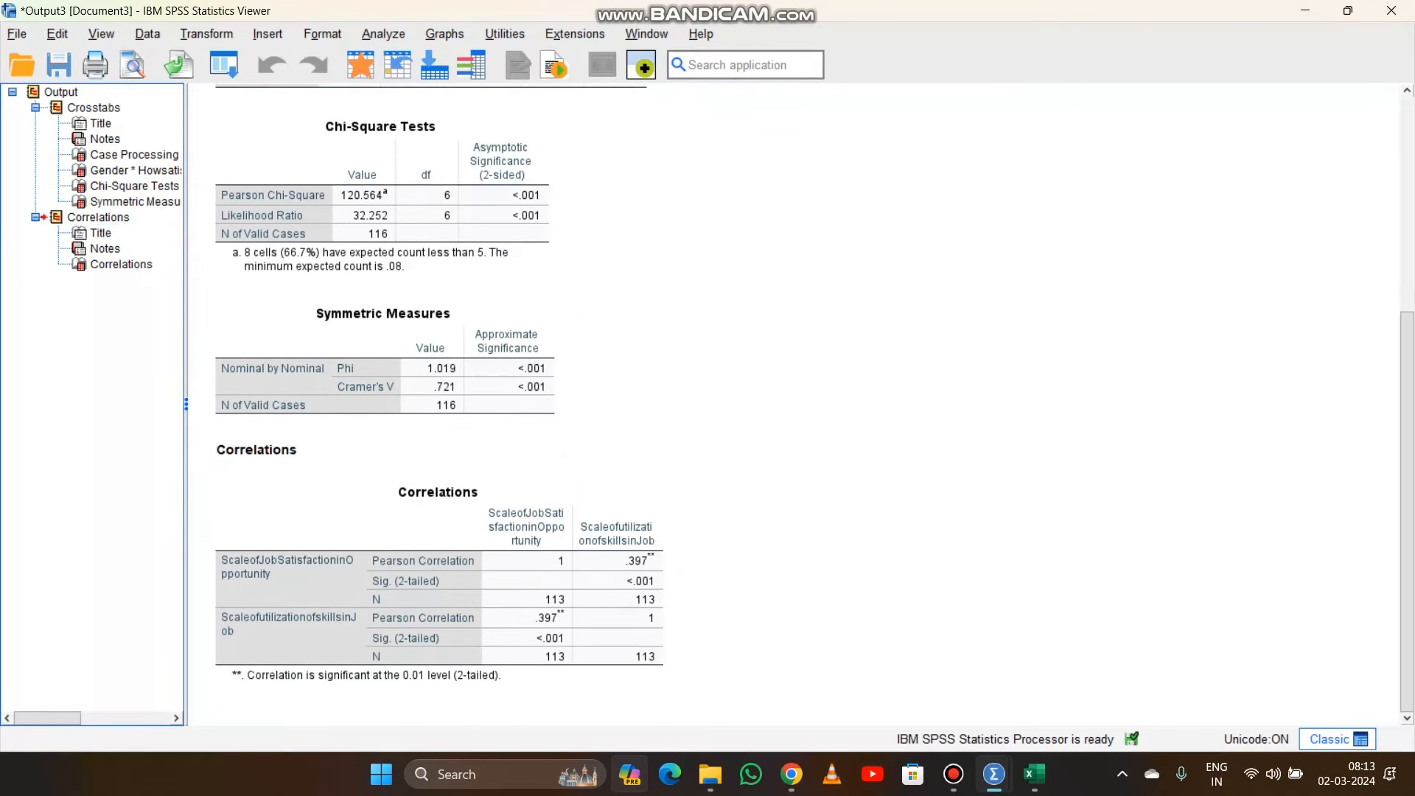
left_click(722, 560)
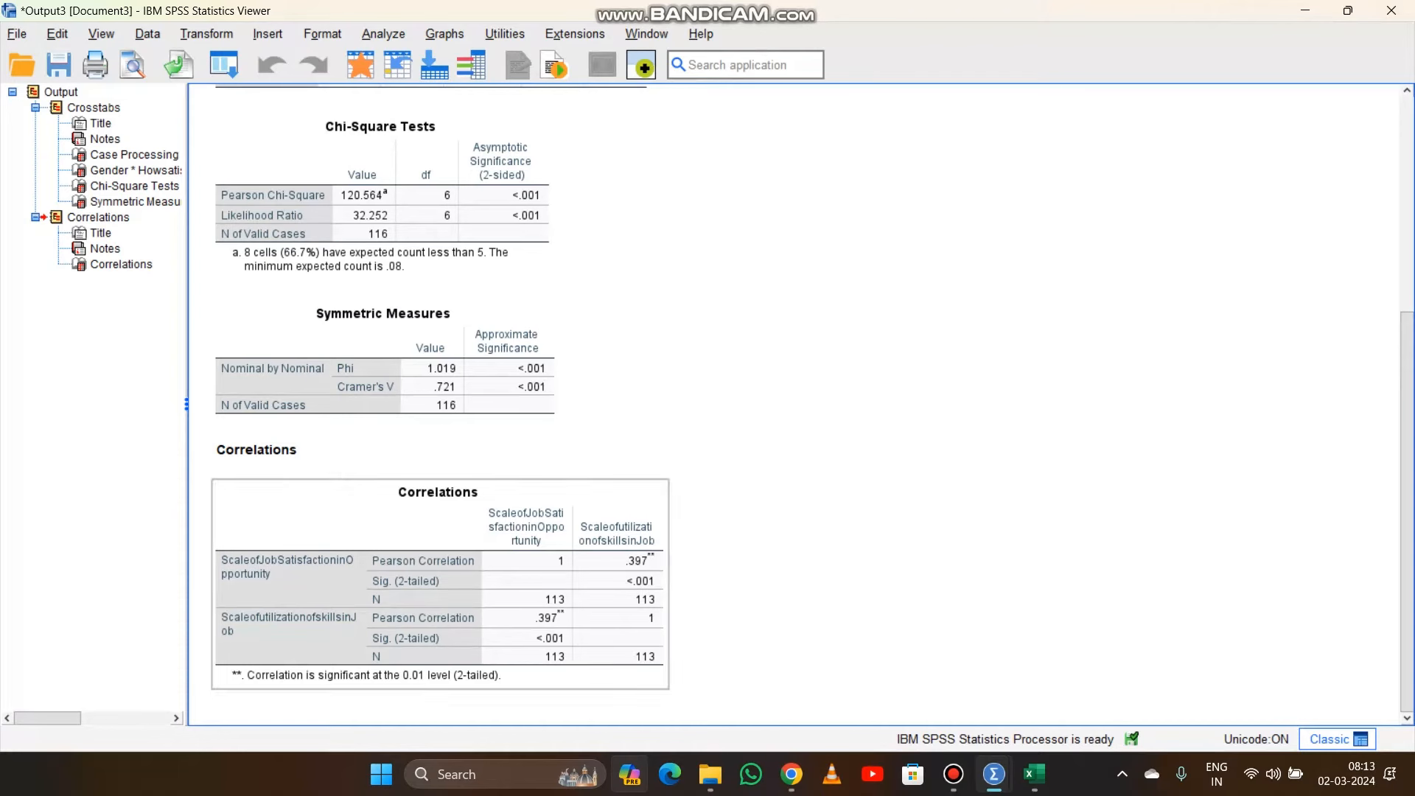
left_click(440, 584)
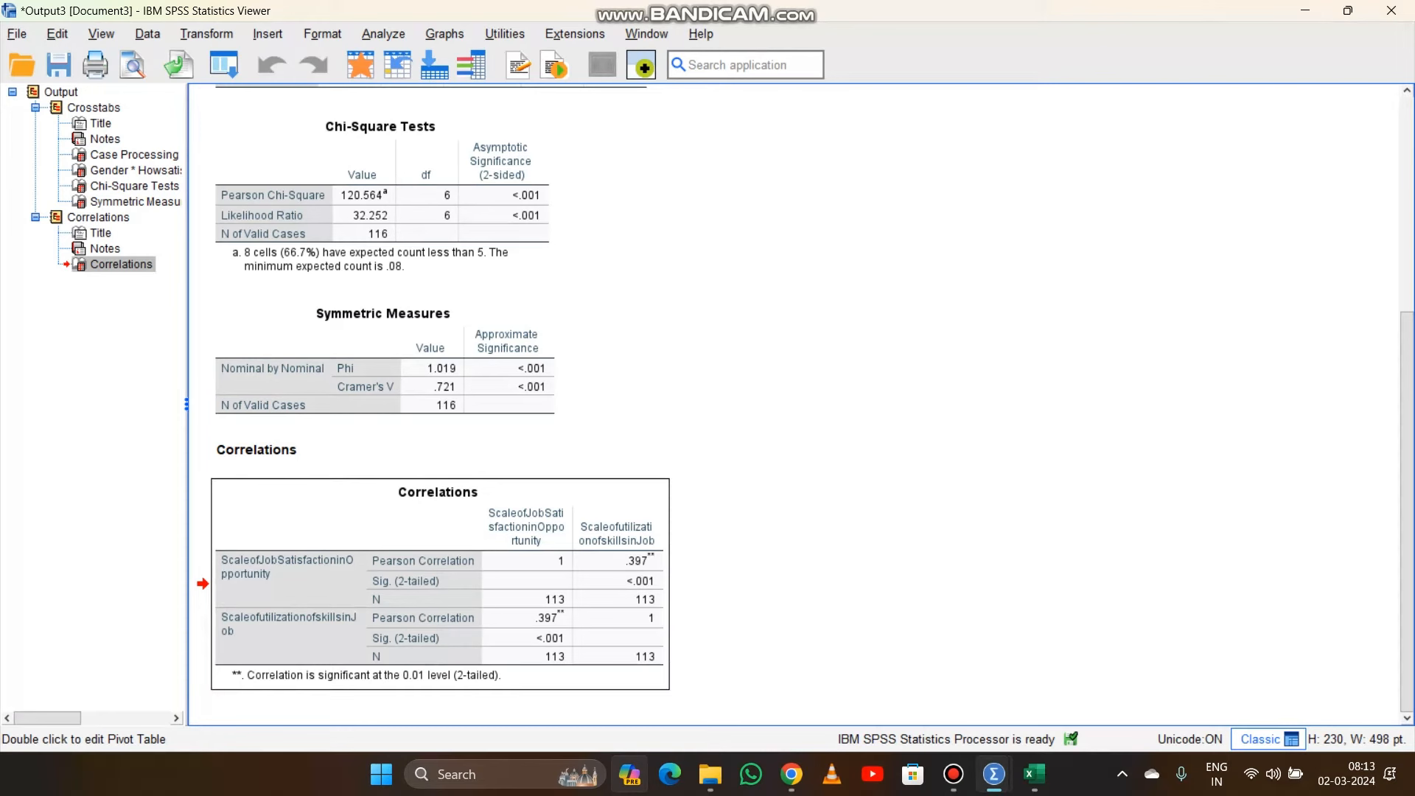
left_click(781, 520)
left_click(633, 450)
left_click(472, 575)
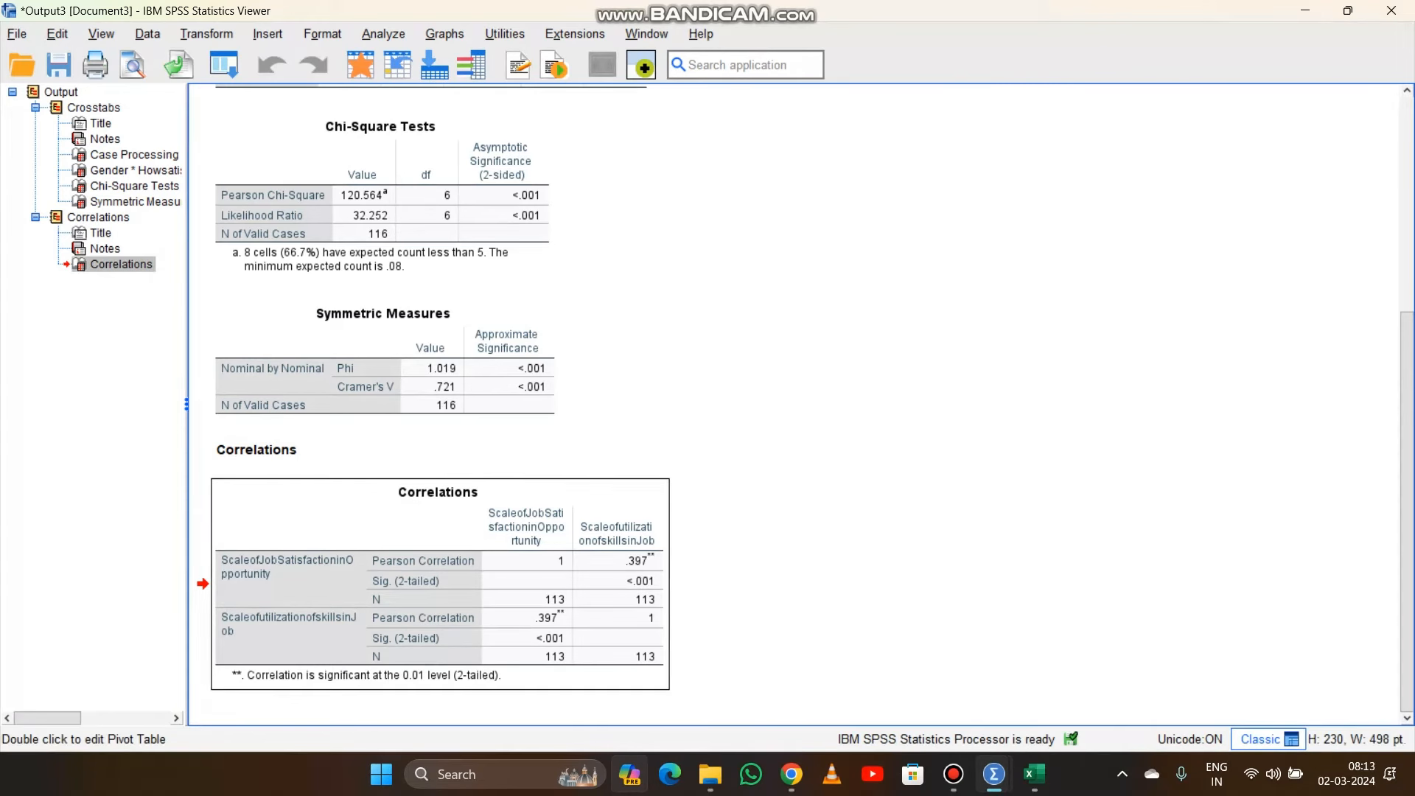